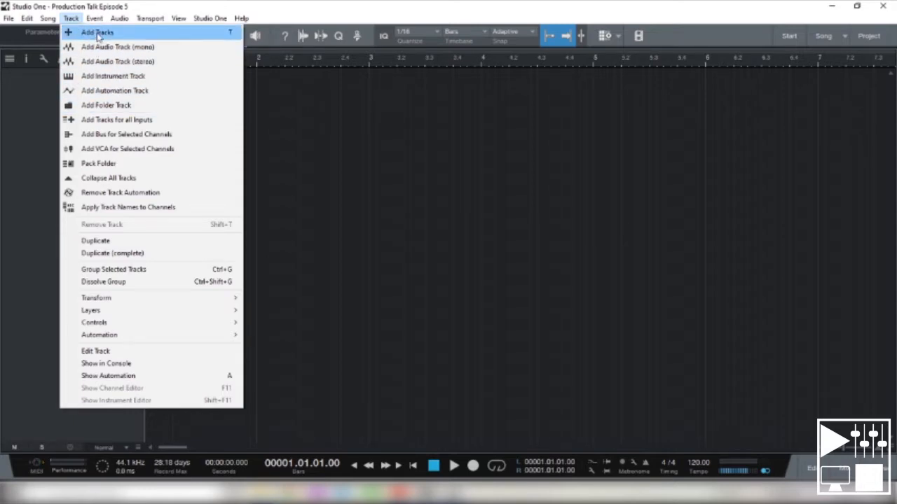
- Add a mono audio track and set its input to LX1 (USB Audio Device 1)
{"action": "left_click", "coordinate": [30, 118]}
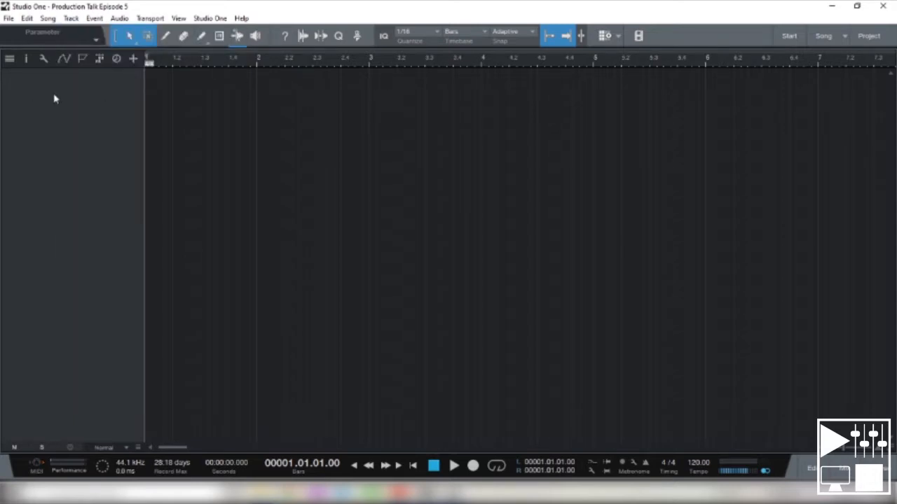
{"action": "right_click", "coordinate": [54, 98]}
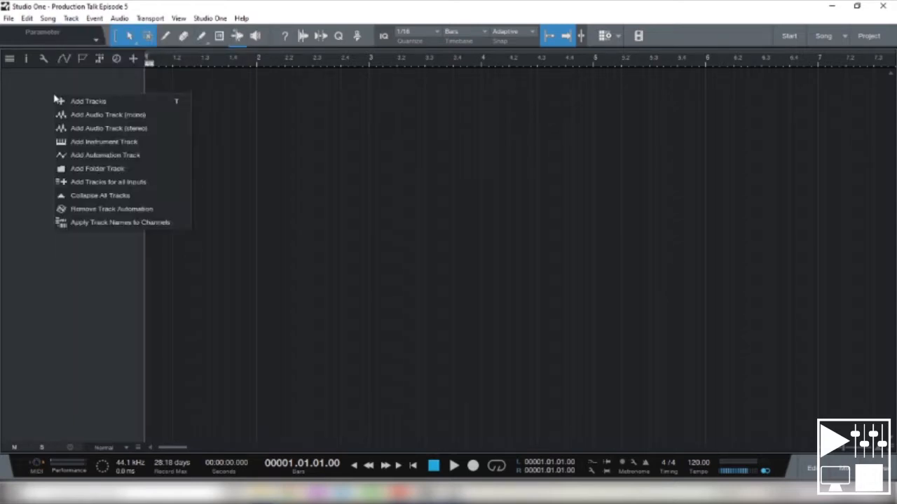
{"action": "left_click", "coordinate": [96, 116]}
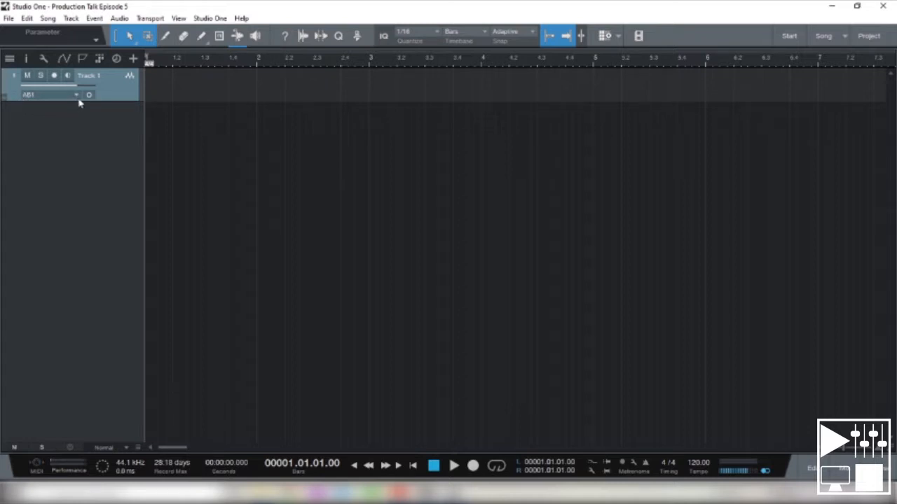
{"action": "left_click", "coordinate": [40, 94]}
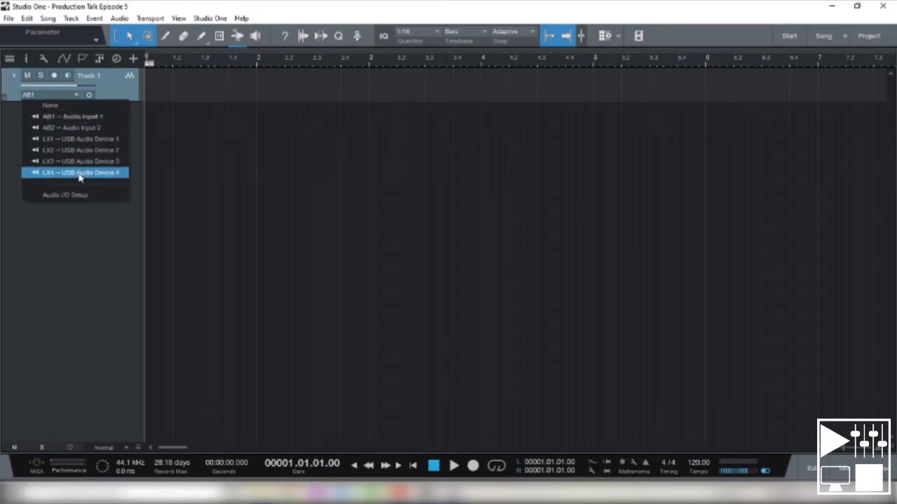
{"action": "left_click", "coordinate": [63, 140]}
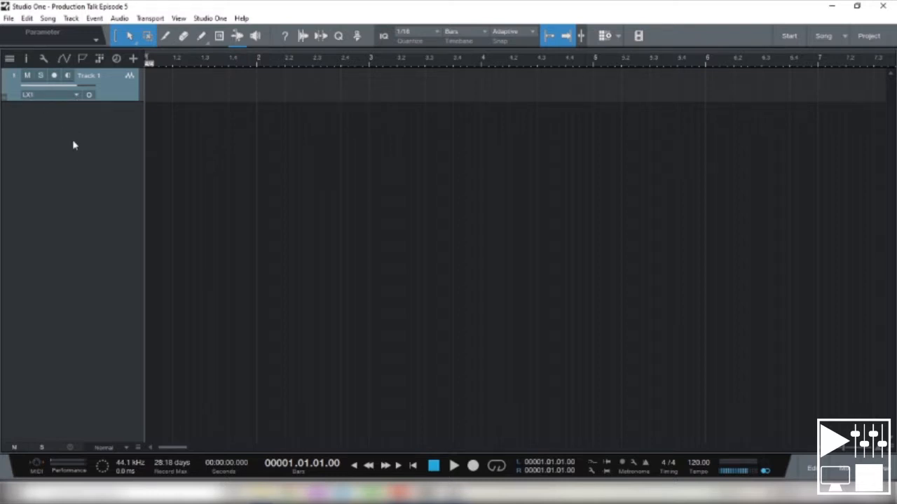
- Rename the new audio track as Acoustic Guitar
{"action": "double_click", "coordinate": [90, 81]}
{"action": "type", "text": "Acoustic Guitar"}
{"action": "key", "text": "Return"}
- Switch the Acoustic Guitar track's mute on and off, and do the same with its solo
{"action": "left_click", "coordinate": [31, 76]}
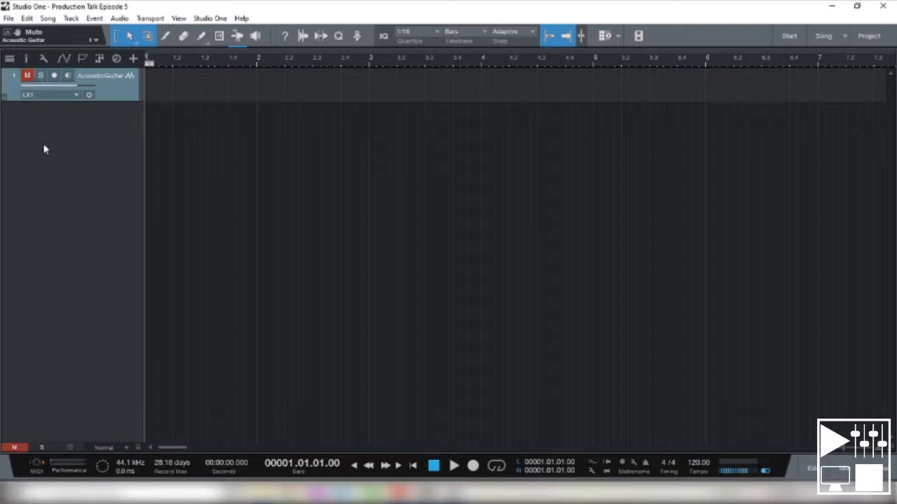
{"action": "left_click", "coordinate": [26, 77]}
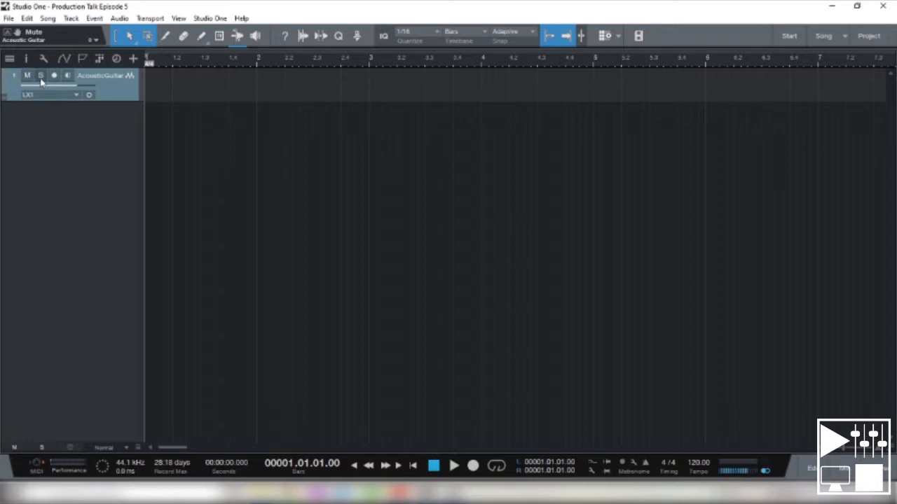
{"action": "left_click", "coordinate": [41, 77]}
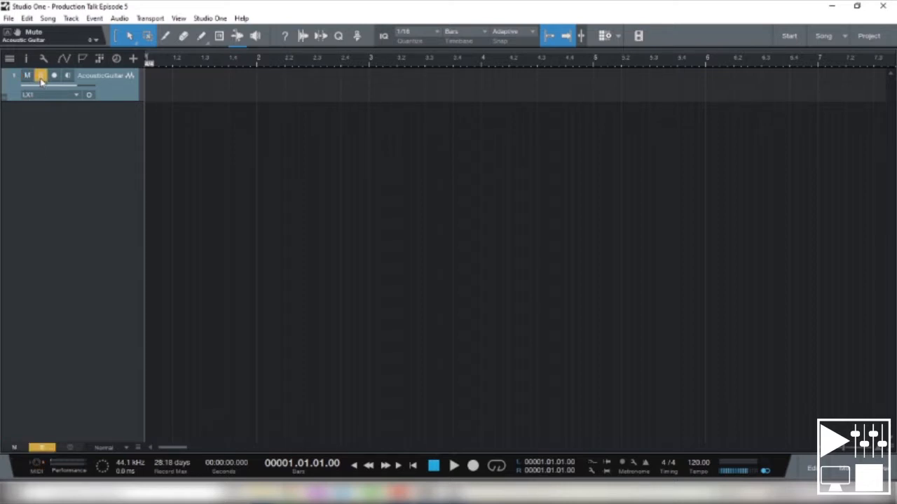
{"action": "left_click", "coordinate": [41, 75]}
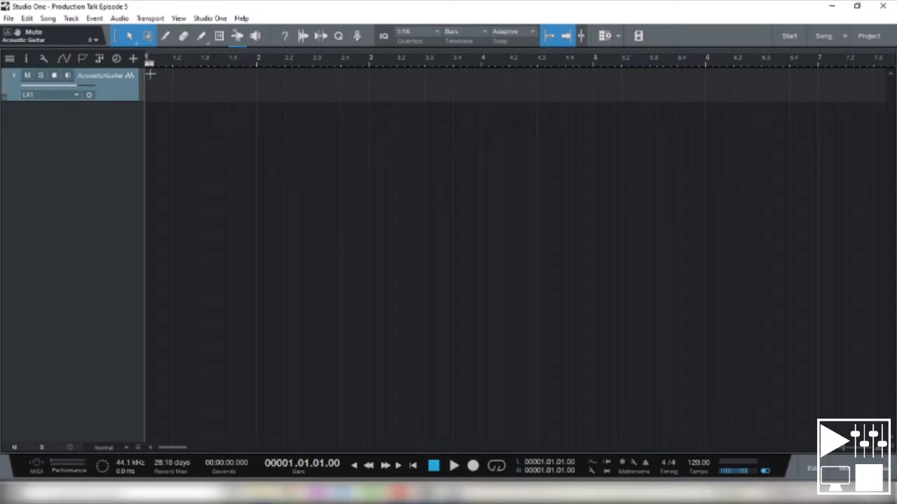
- Arm the Acoustic Guitar track for recording with monitoring and raise its volume slightly
{"action": "left_click", "coordinate": [54, 75]}
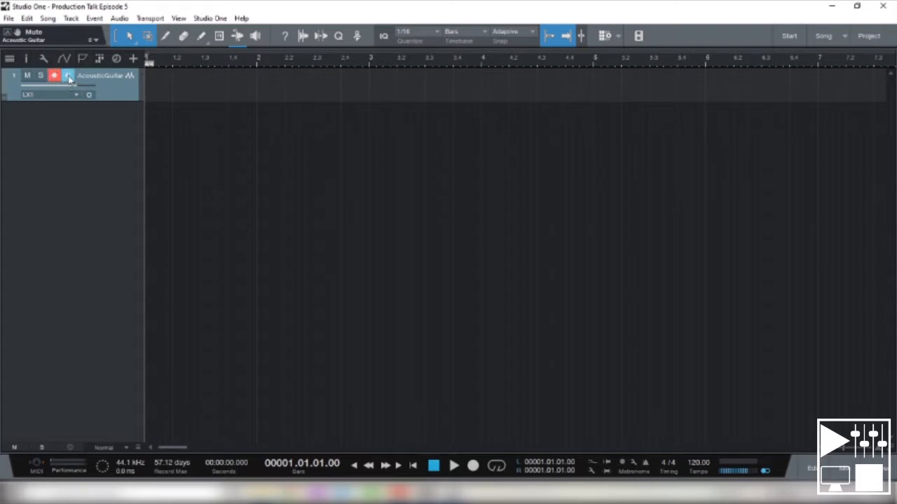
{"action": "left_click", "coordinate": [69, 77]}
{"action": "mouse_move", "coordinate": [76, 89]}
{"action": "left_mouse_down"}
{"action": "mouse_move", "coordinate": [35, 94]}
{"action": "mouse_move", "coordinate": [85, 94]}
{"action": "mouse_move", "coordinate": [65, 97]}
{"action": "mouse_move", "coordinate": [81, 94]}
{"action": "mouse_move", "coordinate": [68, 94]}
{"action": "mouse_move", "coordinate": [76, 88]}
{"action": "left_mouse_up"}
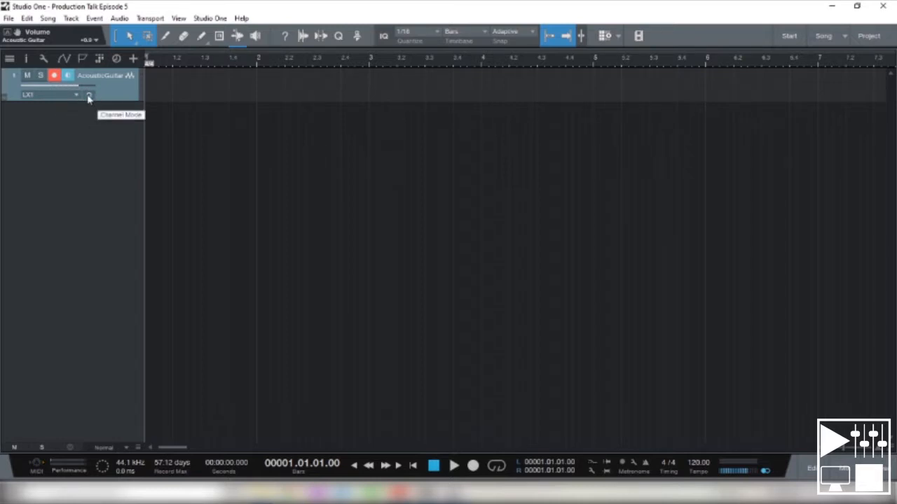
- Try stereo channel mode on the Acoustic Guitar track, view its input choices, and switch back to mono
{"action": "left_click", "coordinate": [88, 96]}
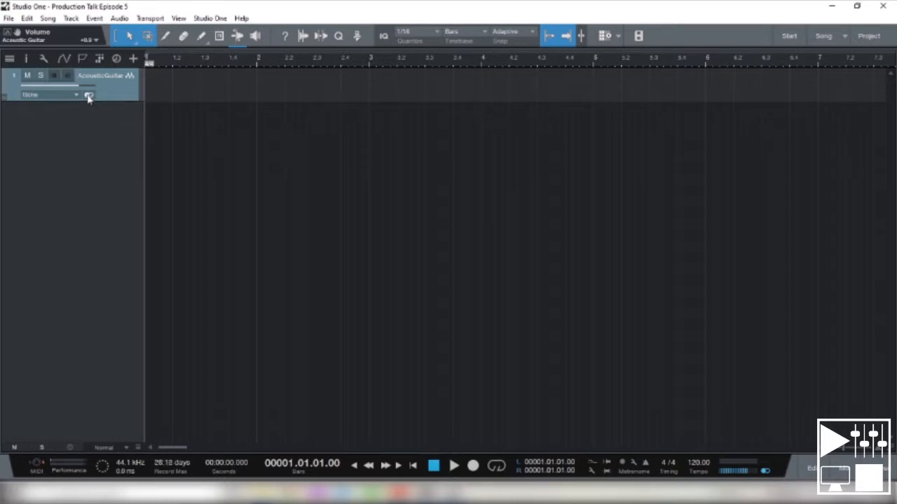
{"action": "left_click", "coordinate": [88, 96]}
{"action": "left_click", "coordinate": [89, 96]}
{"action": "left_click", "coordinate": [75, 96]}
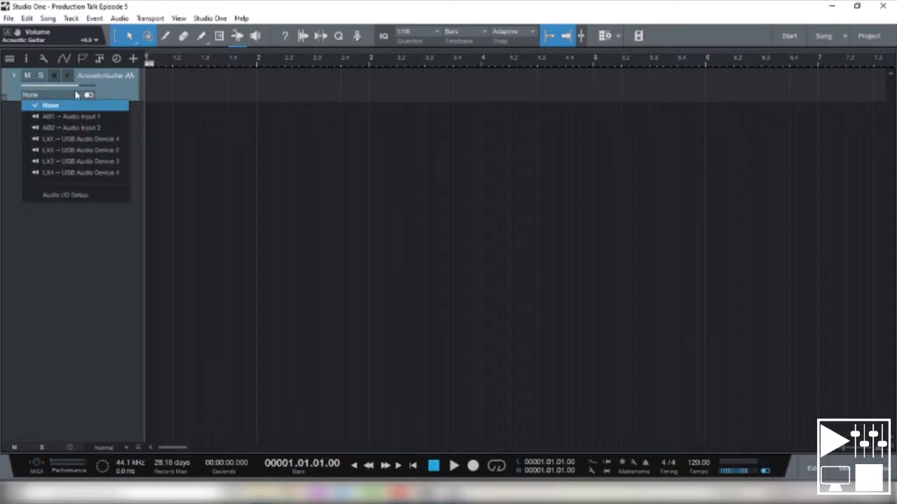
{"action": "left_click", "coordinate": [77, 95]}
{"action": "left_click", "coordinate": [88, 98]}
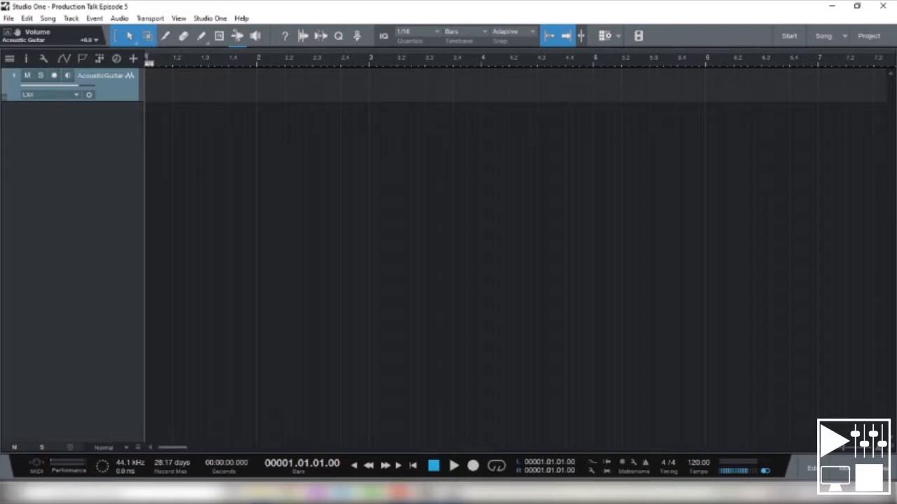
- Set the Acoustic Guitar track's input to LX4 (USB Audio Device 4) and enable record arm and monitoring
{"action": "left_click", "coordinate": [74, 95]}
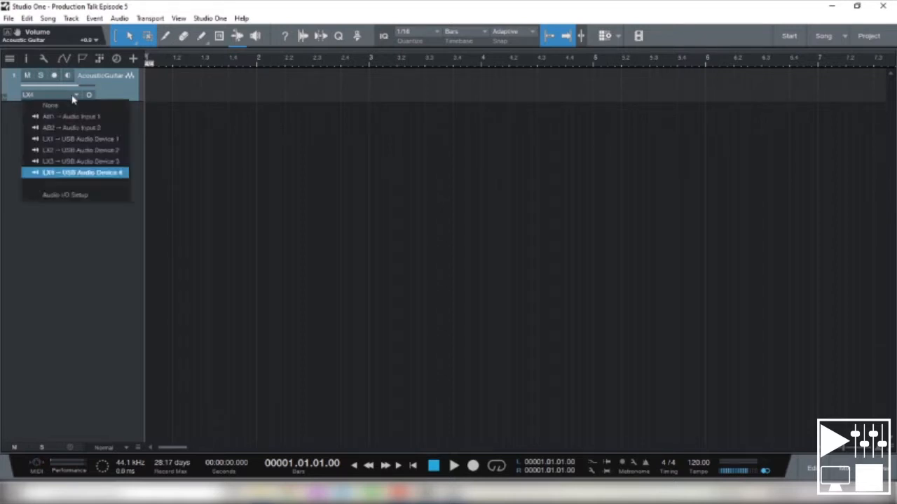
{"action": "left_click", "coordinate": [61, 173]}
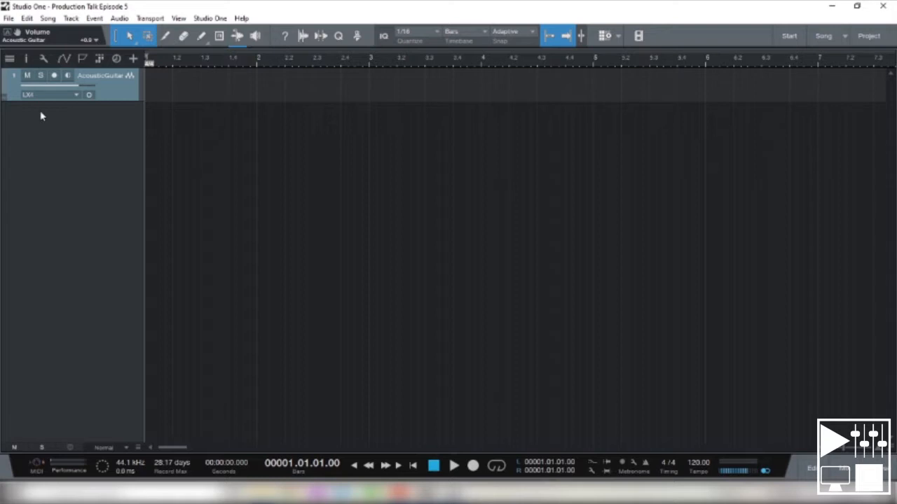
{"action": "left_click", "coordinate": [68, 76]}
{"action": "left_click", "coordinate": [54, 75]}
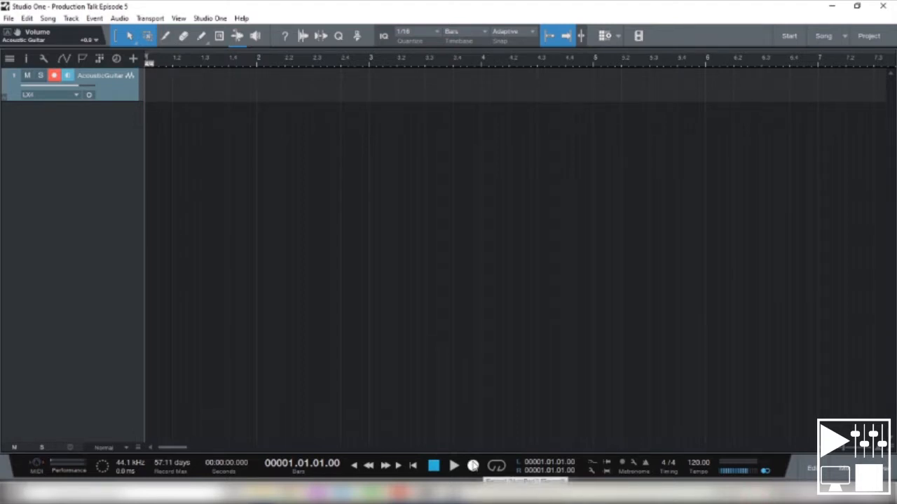
- Record an acoustic guitar take about 25 seconds long and return the playhead to the song start
{"action": "left_click", "coordinate": [473, 466]}
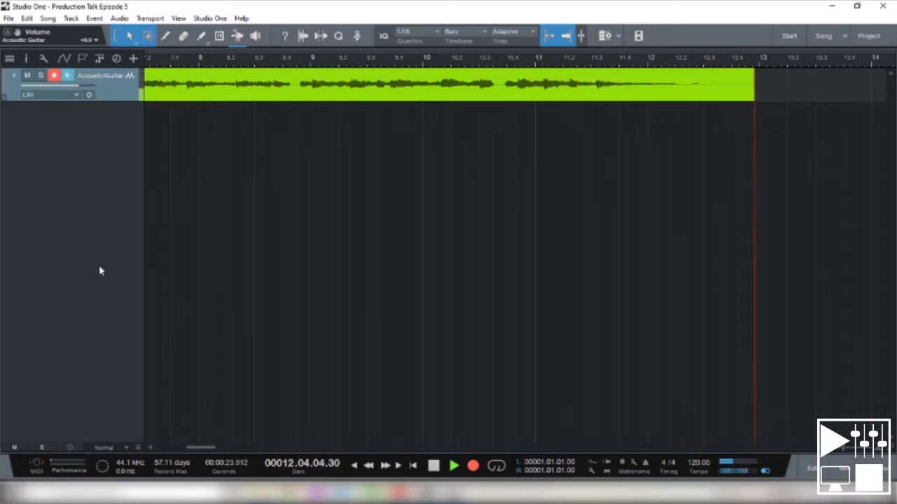
{"action": "left_click", "coordinate": [433, 465]}
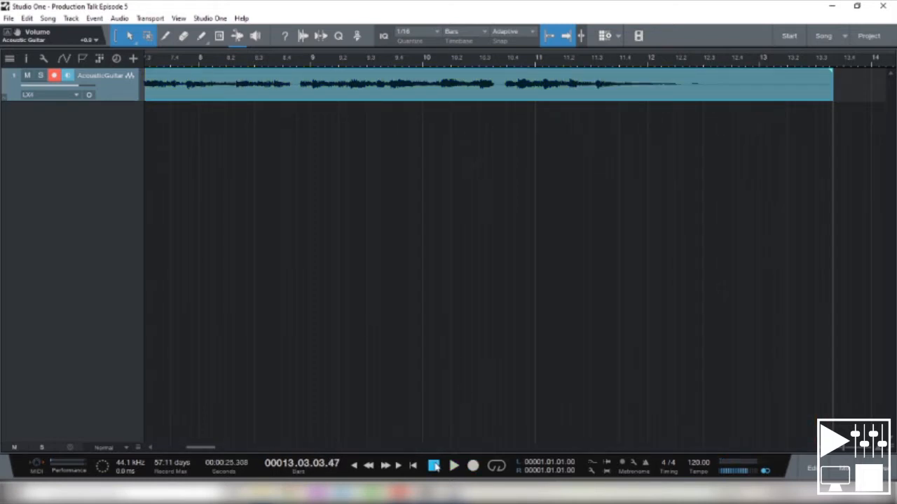
{"action": "left_click", "coordinate": [413, 466]}
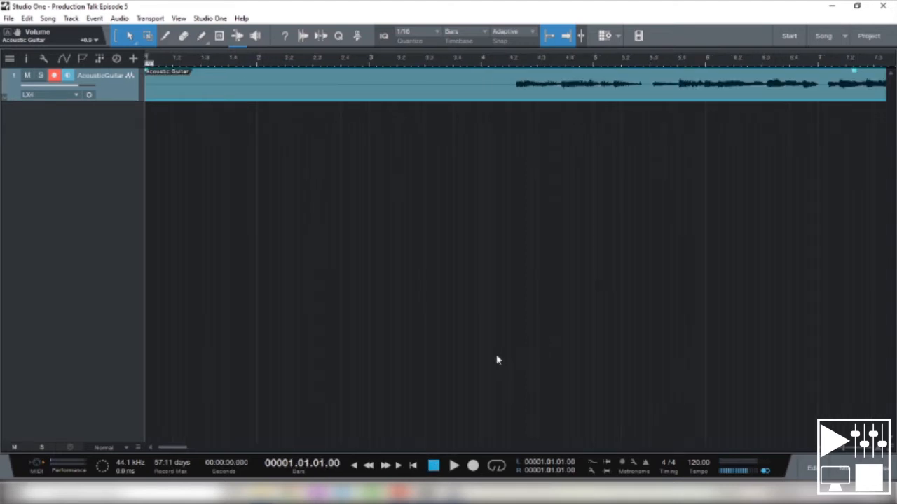
- Play back the guitar recording from just after the start of bar 4, and stop after the take
{"action": "left_click", "coordinate": [504, 59]}
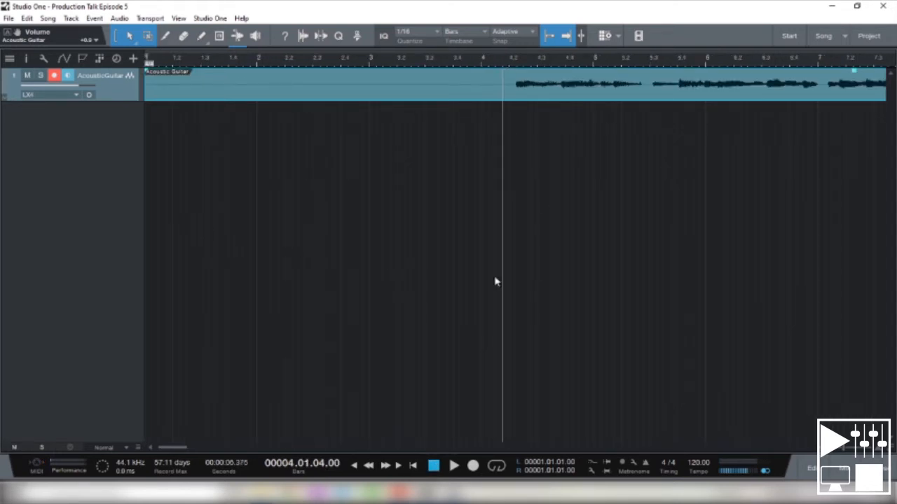
{"action": "left_click", "coordinate": [455, 466]}
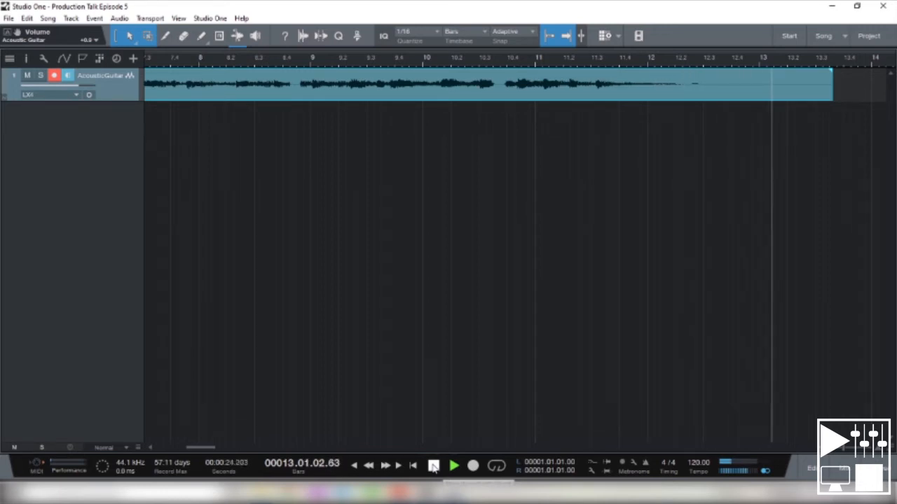
{"action": "left_click", "coordinate": [433, 467]}
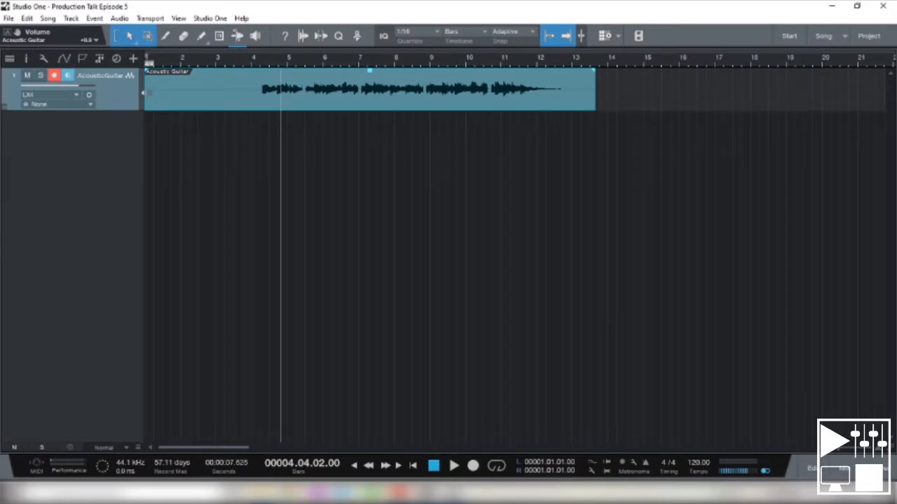
- Trim the silence from the guitar clip so it runs from bar 4 to bar 13
{"action": "left_click_drag", "start_coordinate": [148, 91], "coordinate": [251, 91]}
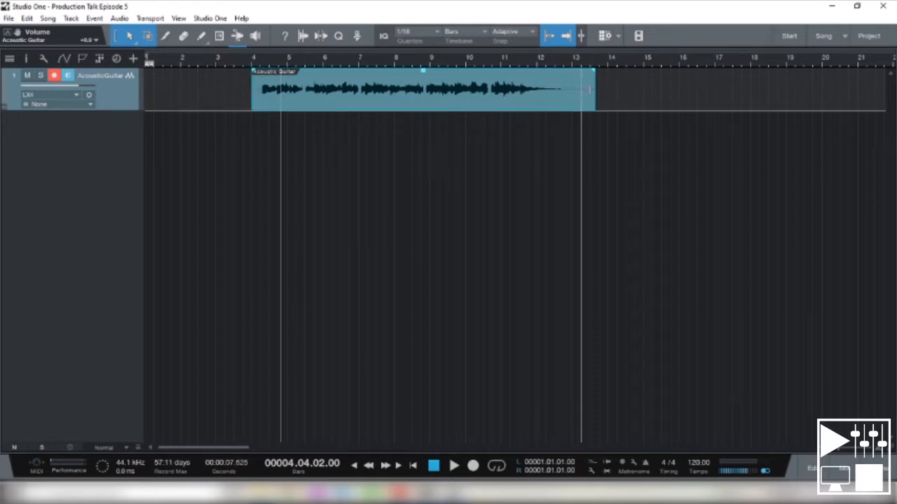
{"action": "left_click_drag", "start_coordinate": [597, 90], "coordinate": [572, 89]}
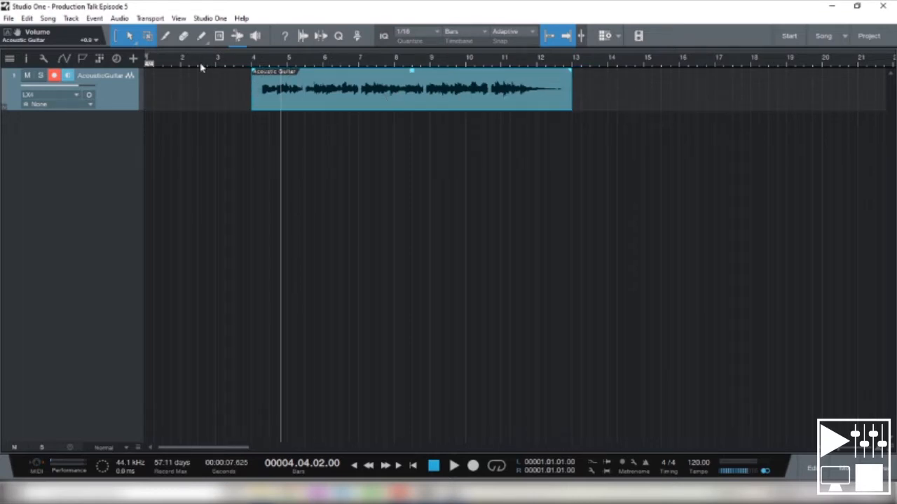
- Split the Acoustic Guitar clip at bar 8 with the Split Tool and return to the Arrow tool
{"action": "left_click", "coordinate": [166, 35]}
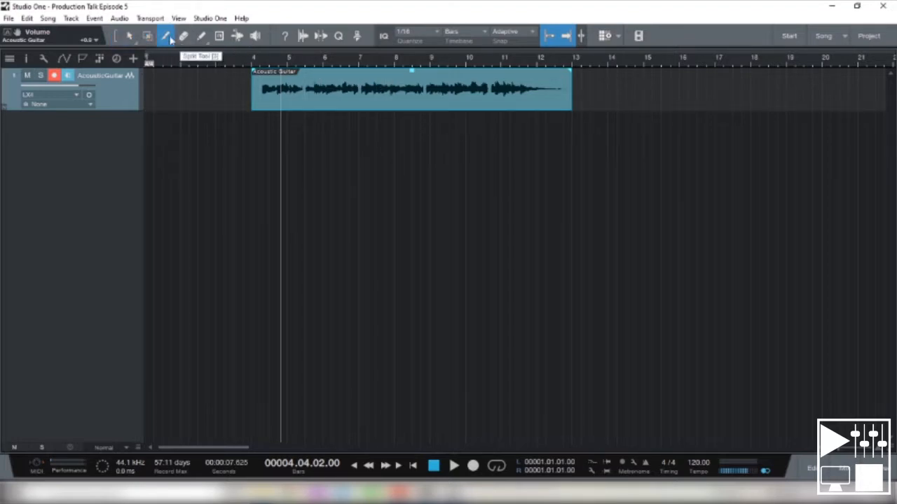
{"action": "key", "text": "1"}
{"action": "key", "text": "3"}
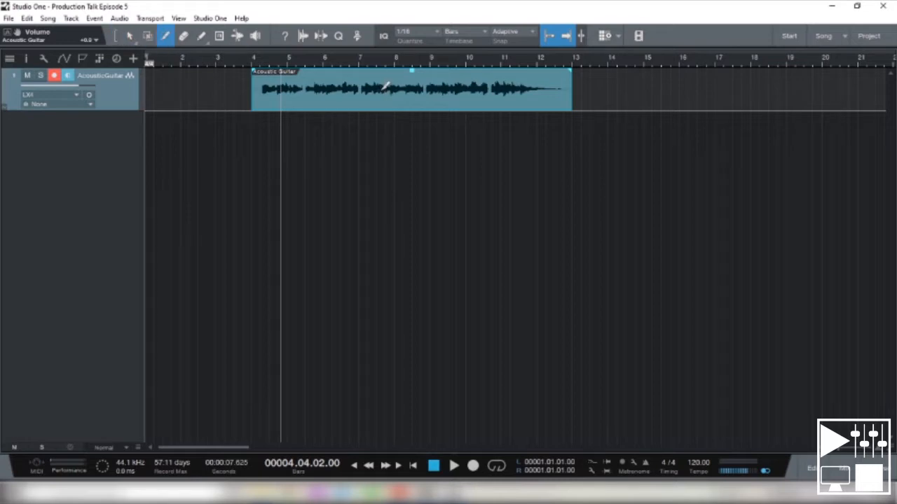
{"action": "left_click", "coordinate": [396, 86]}
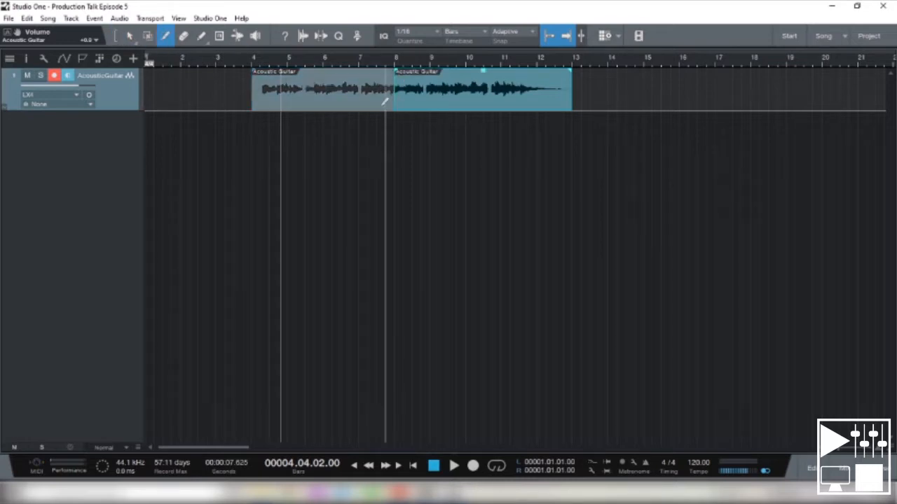
{"action": "key", "text": "1"}
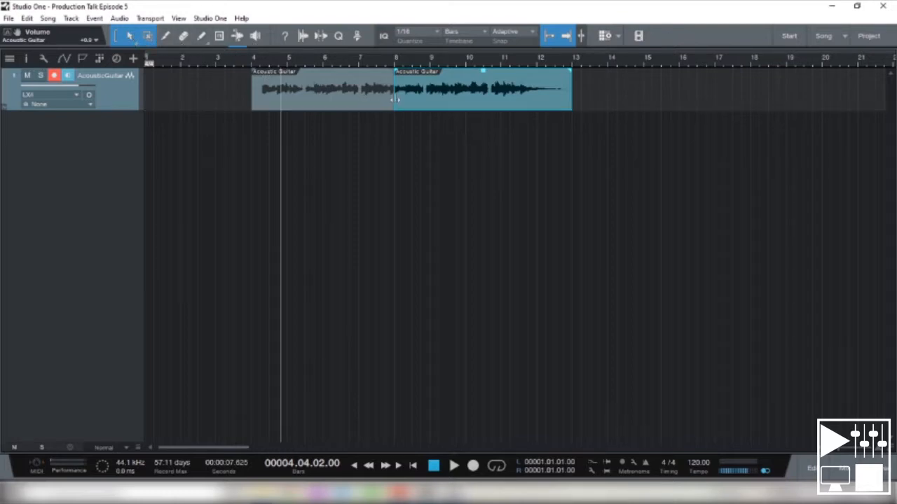
- Try adjusting the boundary between the two guitar clips, and undo back to a single clip
{"action": "mouse_move", "coordinate": [393, 84]}
{"action": "left_mouse_down"}
{"action": "mouse_move", "coordinate": [437, 84]}
{"action": "mouse_move", "coordinate": [394, 85]}
{"action": "left_mouse_up"}
{"action": "key", "text": "ctrl+z"}
{"action": "key", "text": "ctrl+z"}
{"action": "key", "text": "ctrl+z"}
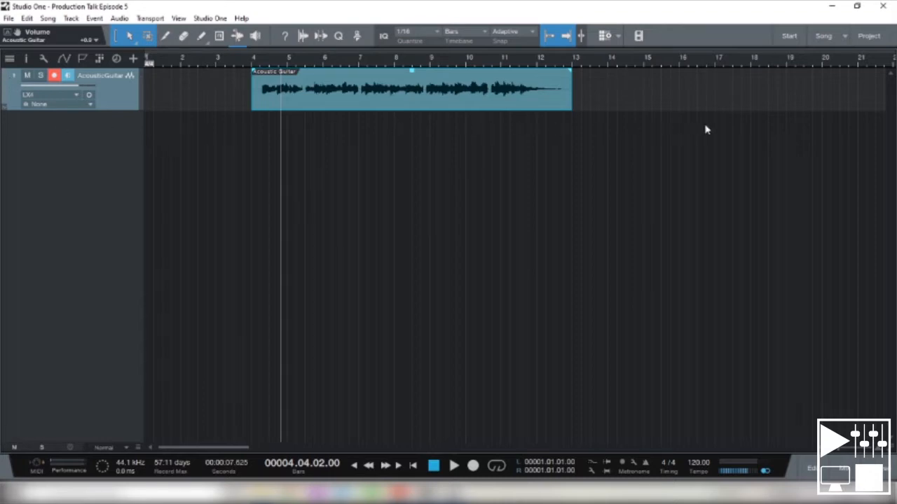
- Add an instrument track below the Acoustic Guitar track
{"action": "right_click", "coordinate": [57, 130]}
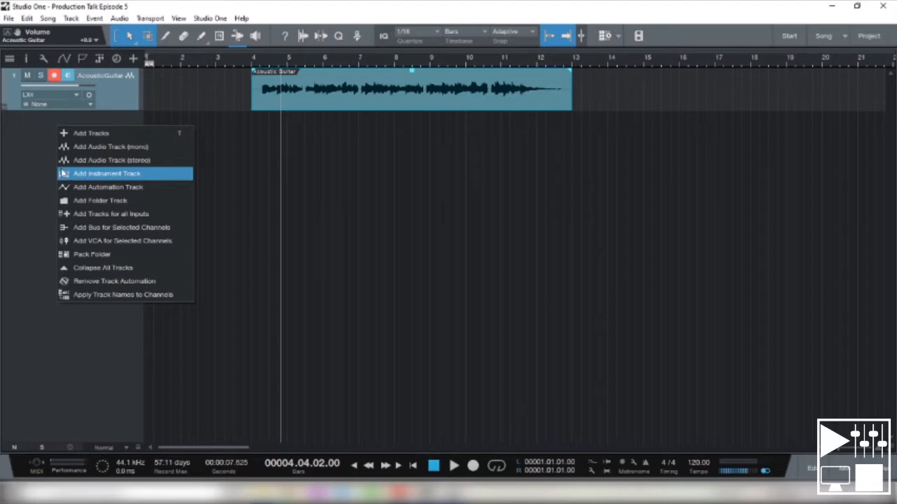
{"action": "left_click", "coordinate": [110, 180]}
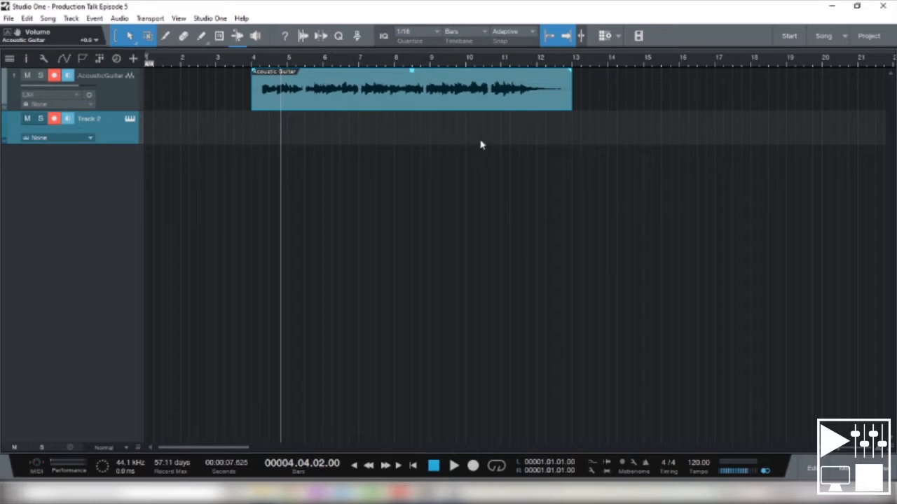
- Disarm and mute the Acoustic Guitar track, and stop playback with the playhead back at the song start
{"action": "left_click", "coordinate": [53, 75]}
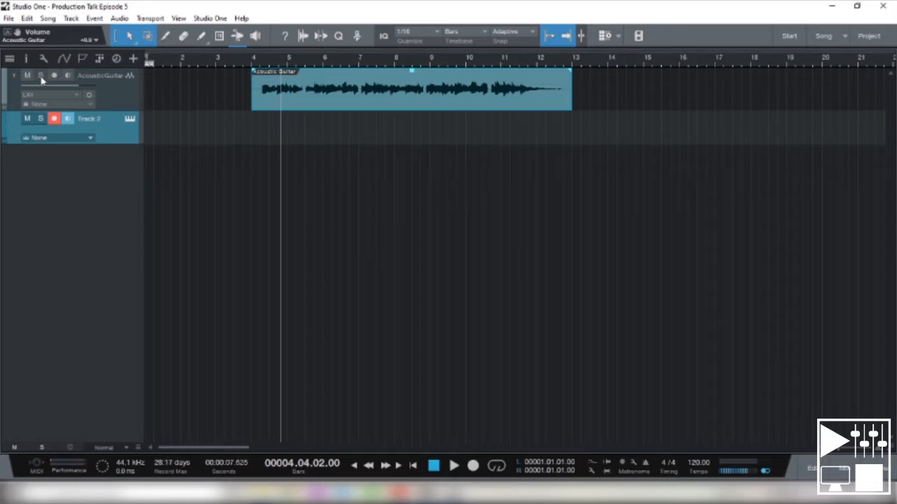
{"action": "left_click", "coordinate": [29, 76]}
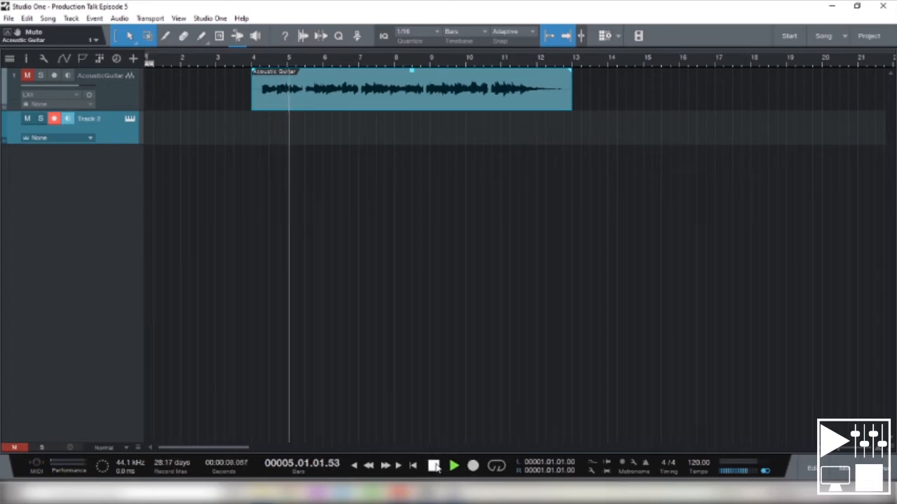
{"action": "left_click", "coordinate": [433, 466]}
{"action": "left_click", "coordinate": [413, 466]}
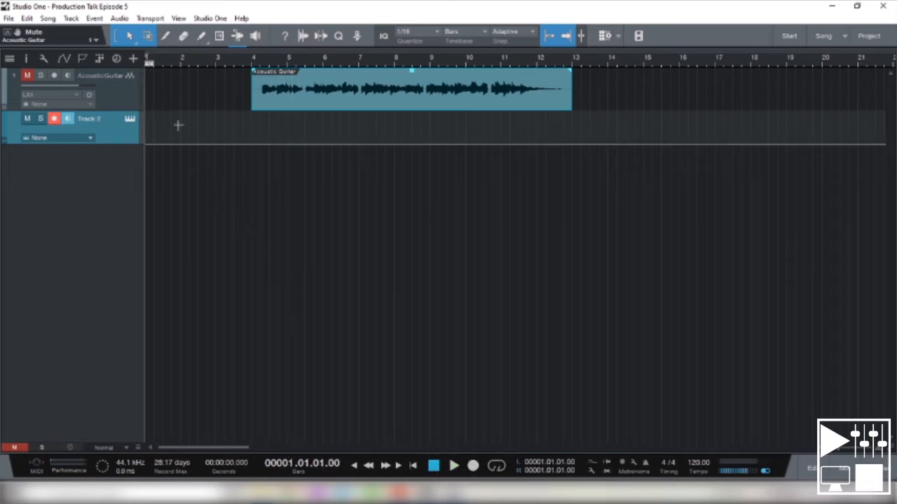
- Rename the new instrument track Drums and open the note editor for it
{"action": "double_click", "coordinate": [89, 120]}
{"action": "type", "text": "Drums"}
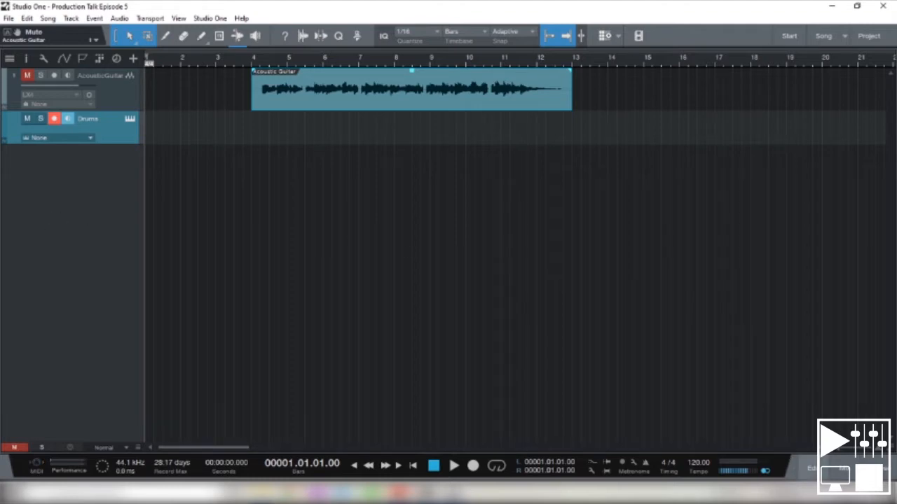
{"action": "left_click", "coordinate": [811, 469]}
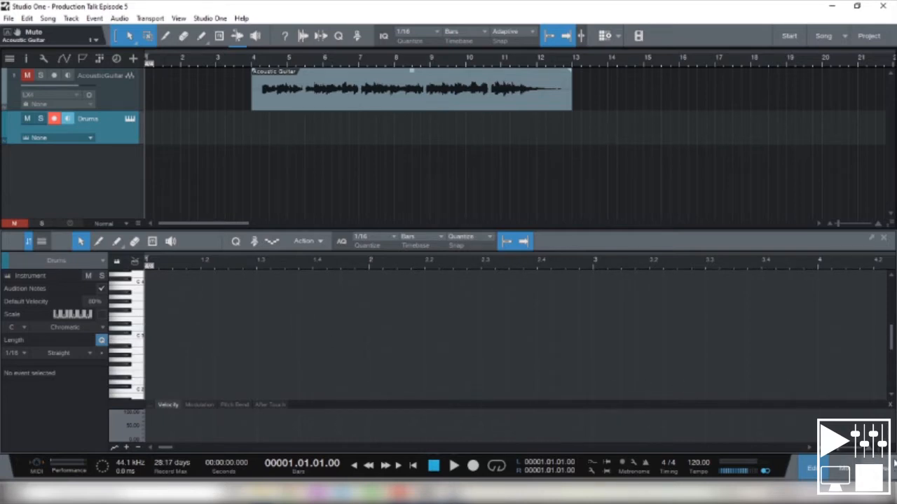
- Load Presence's Basic Kit from the Artist Instruments drum kits onto the Drums track, test a key, and close the instrument window
{"action": "left_click", "coordinate": [876, 468]}
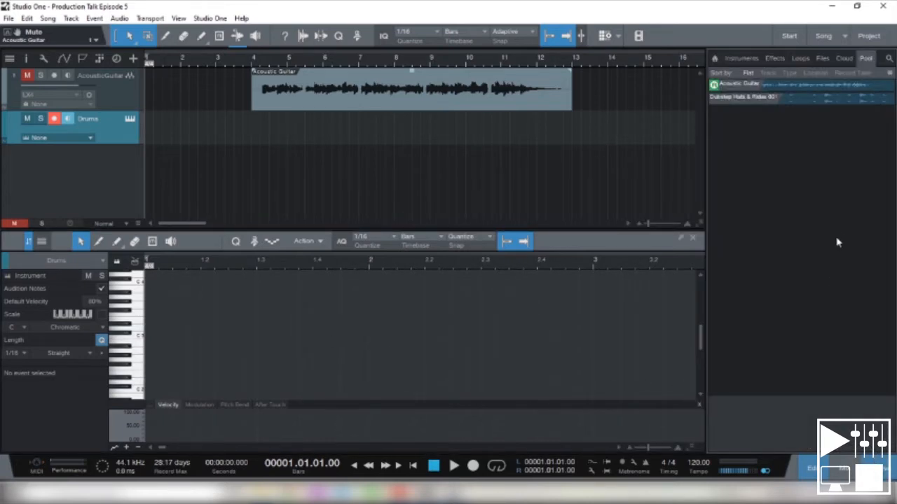
{"action": "left_click", "coordinate": [748, 59]}
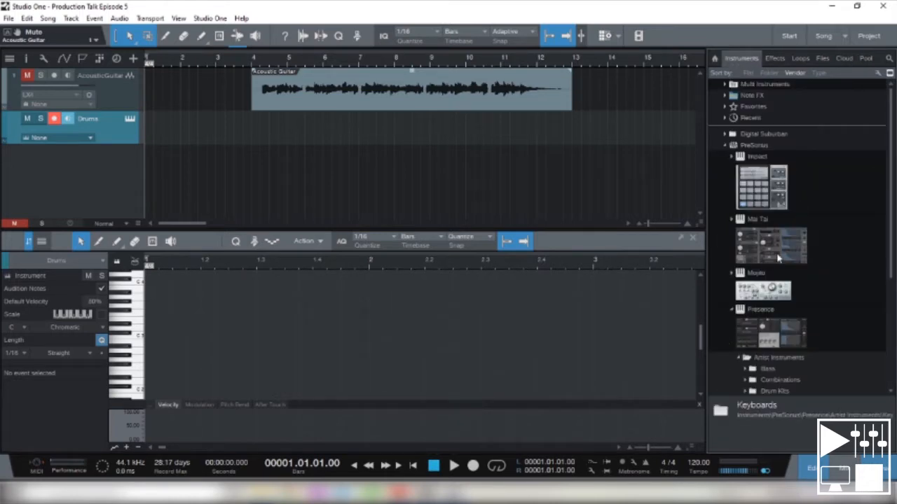
{"action": "scroll", "coordinate": [777, 259], "scroll_direction": "down", "scroll_amount": 5}
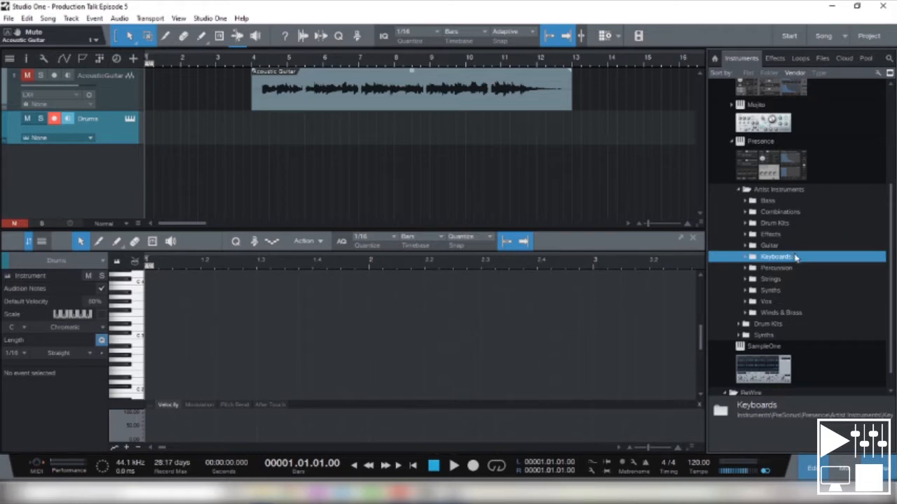
{"action": "left_click", "coordinate": [746, 222]}
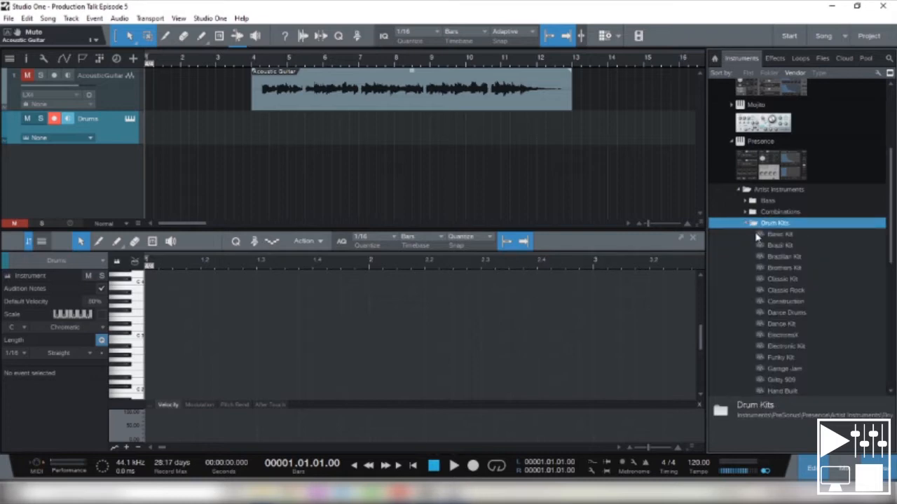
{"action": "left_click", "coordinate": [777, 236]}
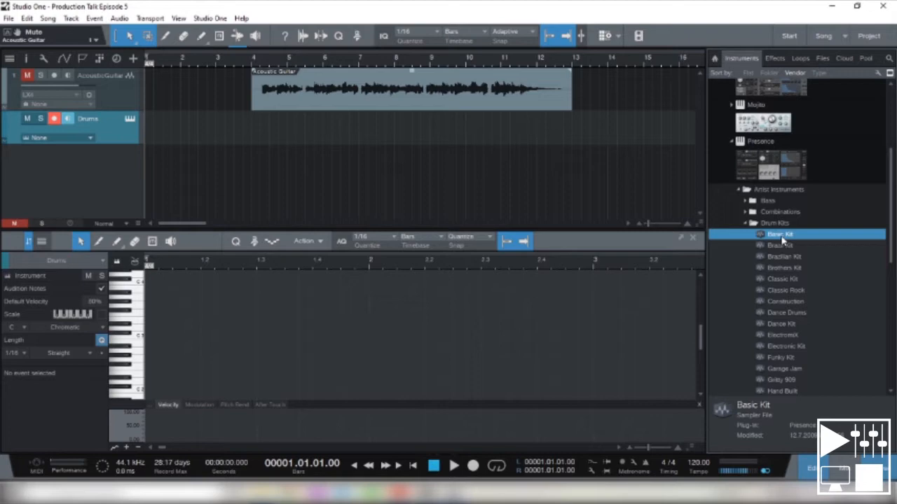
{"action": "left_click_drag", "start_coordinate": [781, 240], "coordinate": [399, 136]}
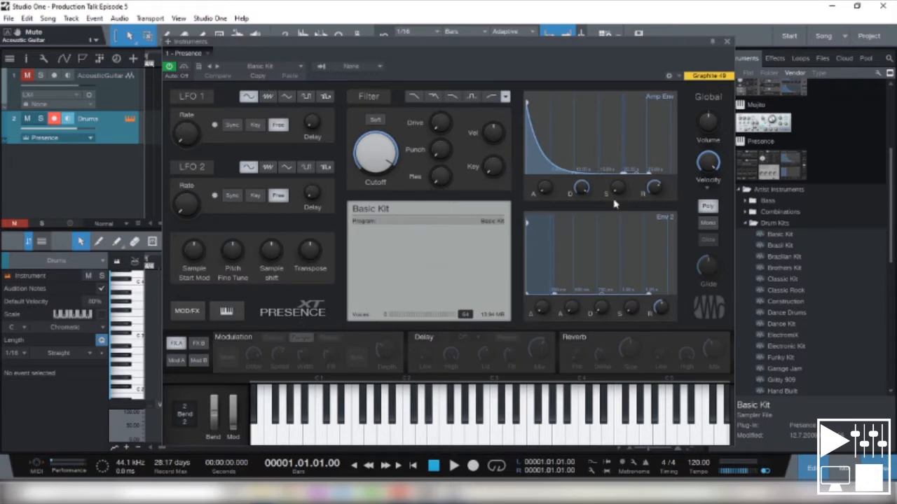
{"action": "left_click", "coordinate": [387, 432]}
{"action": "left_click", "coordinate": [727, 41]}
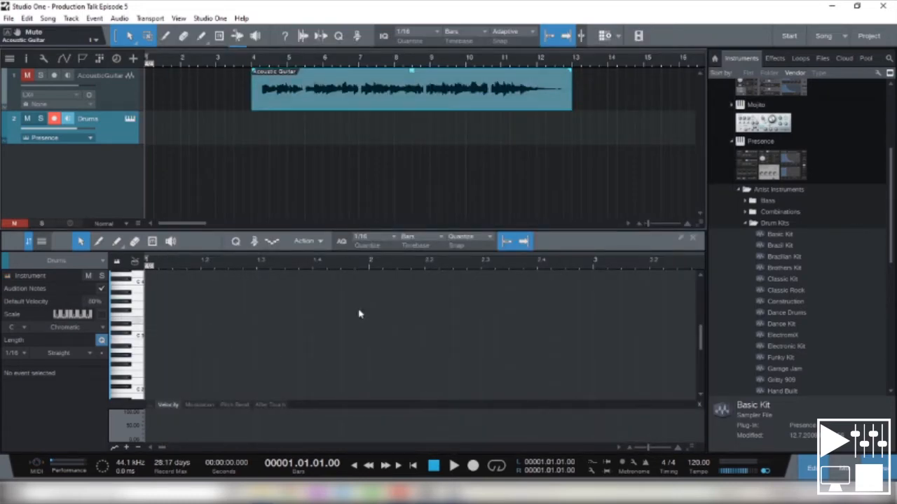
- Create a one-bar empty clip on the Drums track and place it at bar 2
{"action": "double_click", "coordinate": [235, 128]}
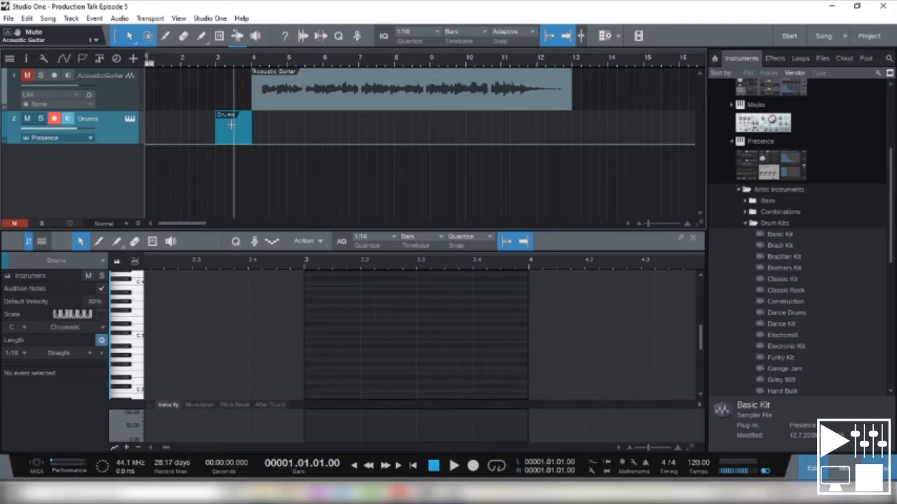
{"action": "left_click_drag", "start_coordinate": [231, 138], "coordinate": [199, 141]}
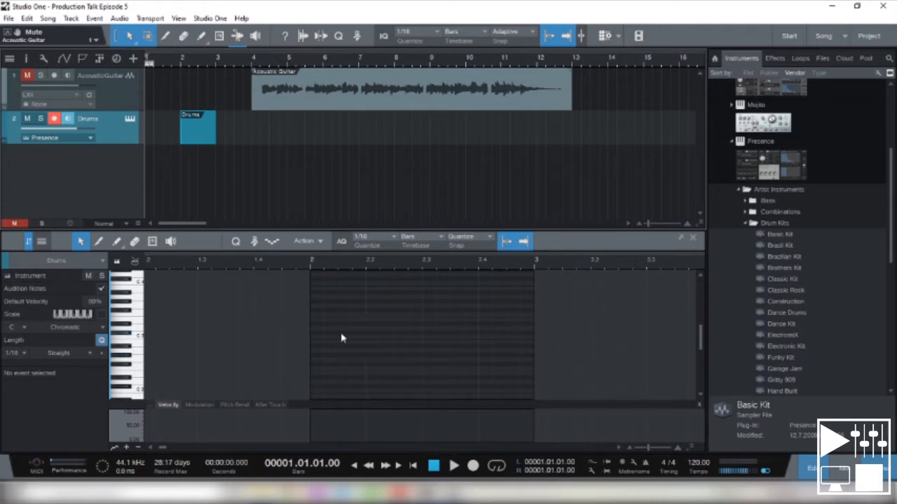
- Audition the Basic Kit's drum sounds on the note editor's piano keys, going down to C 1
{"action": "left_click", "coordinate": [136, 340]}
{"action": "left_click", "coordinate": [133, 367]}
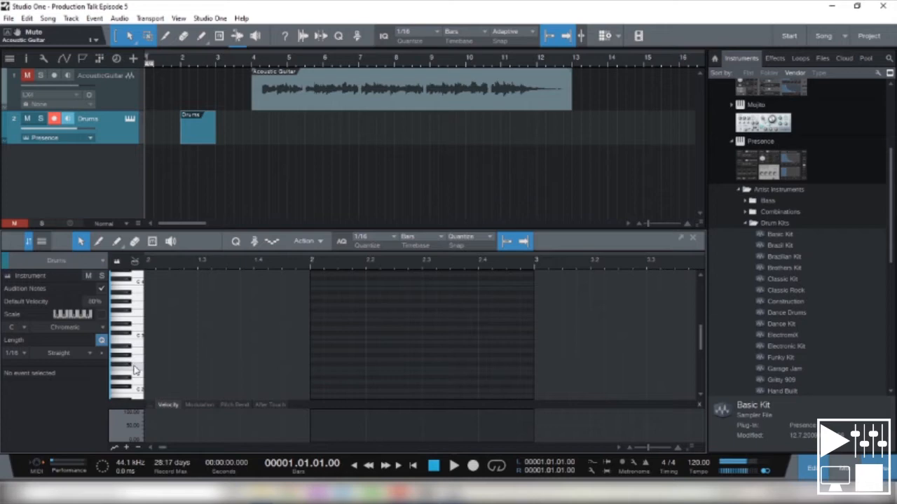
{"action": "scroll", "coordinate": [153, 371], "scroll_direction": "down", "scroll_amount": 2}
{"action": "left_click", "coordinate": [138, 372]}
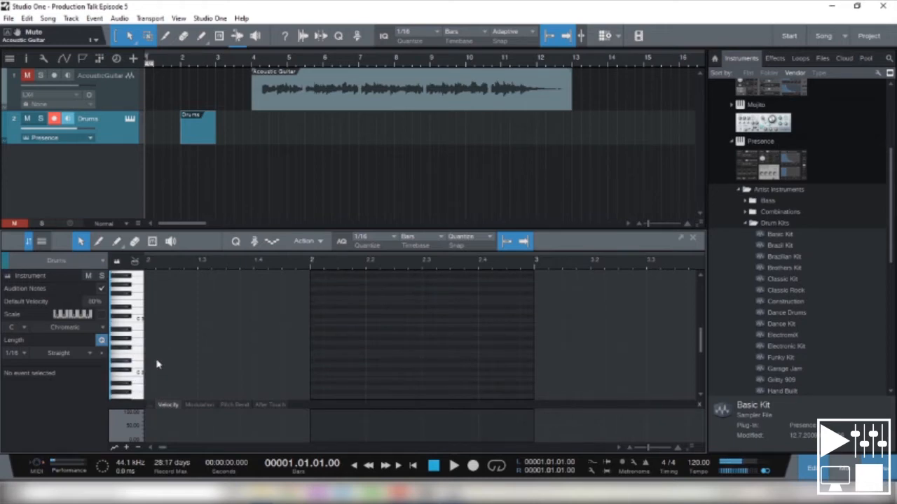
{"action": "scroll", "coordinate": [157, 364], "scroll_direction": "down", "scroll_amount": 1}
{"action": "left_click", "coordinate": [138, 370]}
{"action": "left_click", "coordinate": [138, 385]}
{"action": "scroll", "coordinate": [158, 333], "scroll_direction": "down", "scroll_amount": 1}
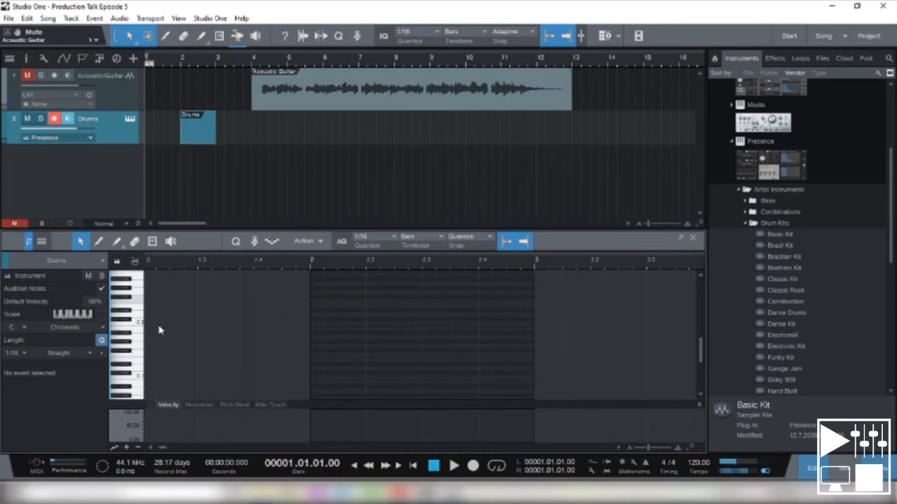
{"action": "left_click", "coordinate": [136, 376]}
{"action": "left_click", "coordinate": [138, 378]}
{"action": "left_click", "coordinate": [137, 378]}
- Add 1/16 C 1 notes on all four beats of bar 2 in the Drums clip, and play the pattern back
{"action": "left_click", "coordinate": [316, 379]}
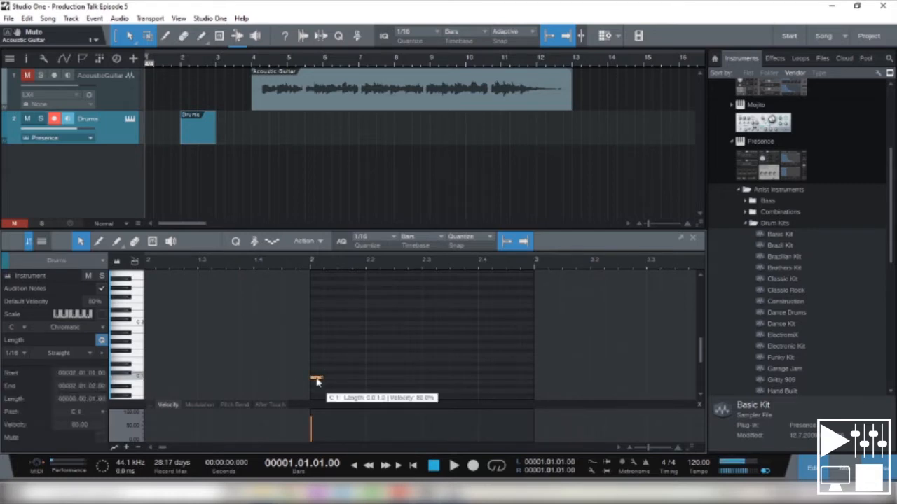
{"action": "left_click", "coordinate": [370, 378]}
{"action": "left_click", "coordinate": [428, 378]}
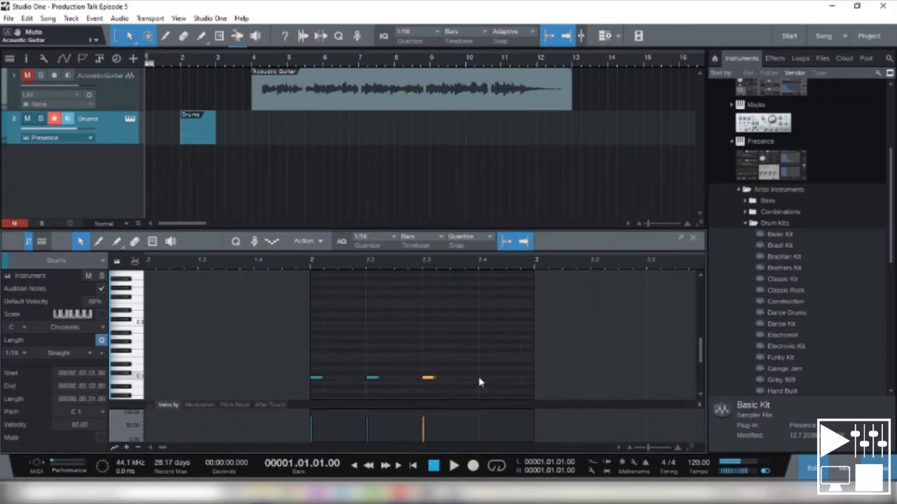
{"action": "left_click", "coordinate": [485, 379]}
{"action": "left_click", "coordinate": [485, 378]}
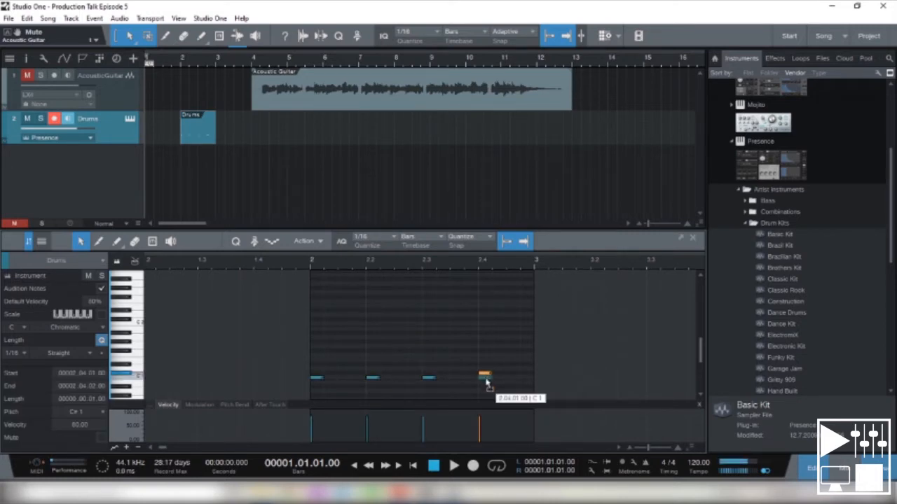
{"action": "left_click", "coordinate": [298, 262]}
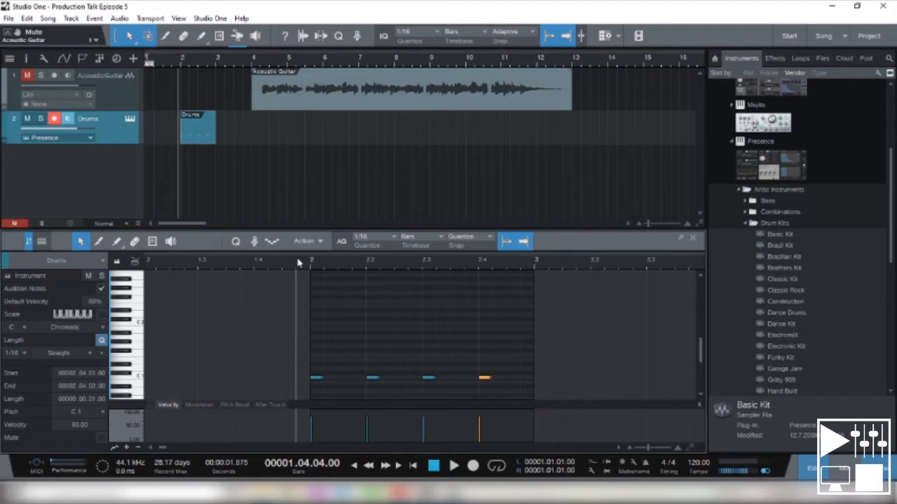
{"action": "key", "text": "space"}
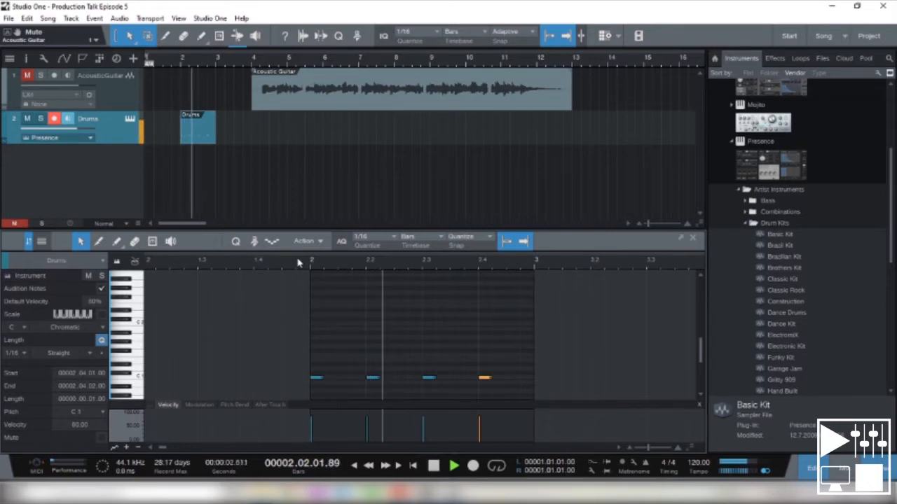
{"action": "key", "text": "space"}
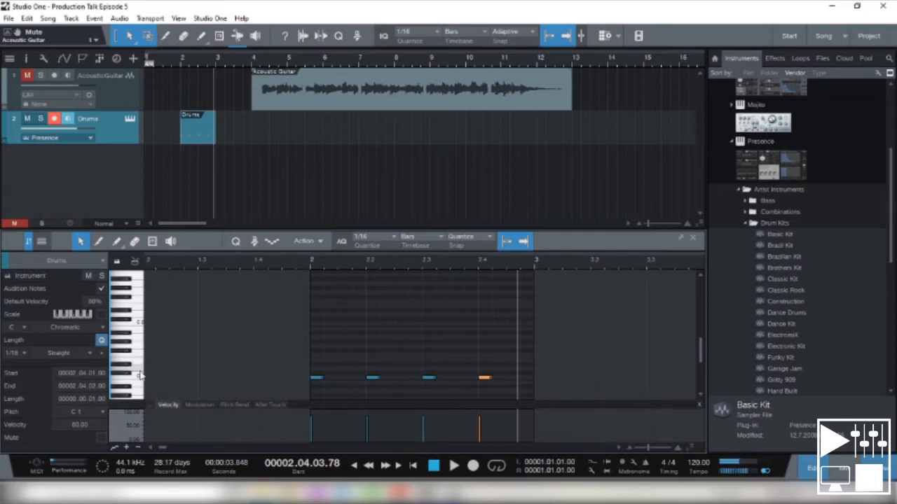
- Add 1/16 D 1 notes halfway between the beats throughout bar 2, and play the pattern back
{"action": "left_click_drag", "start_coordinate": [314, 373], "coordinate": [347, 370]}
{"action": "left_click", "coordinate": [400, 368], "text": "ctrl"}
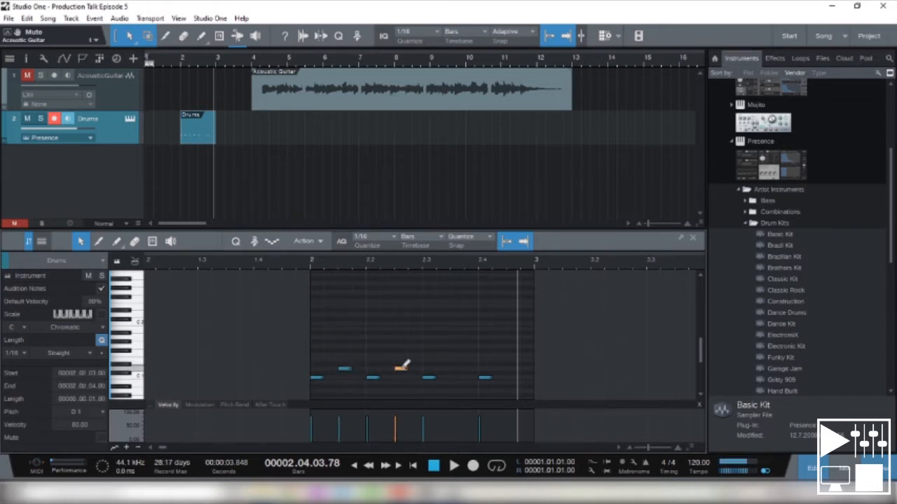
{"action": "left_click", "coordinate": [457, 368], "text": "ctrl"}
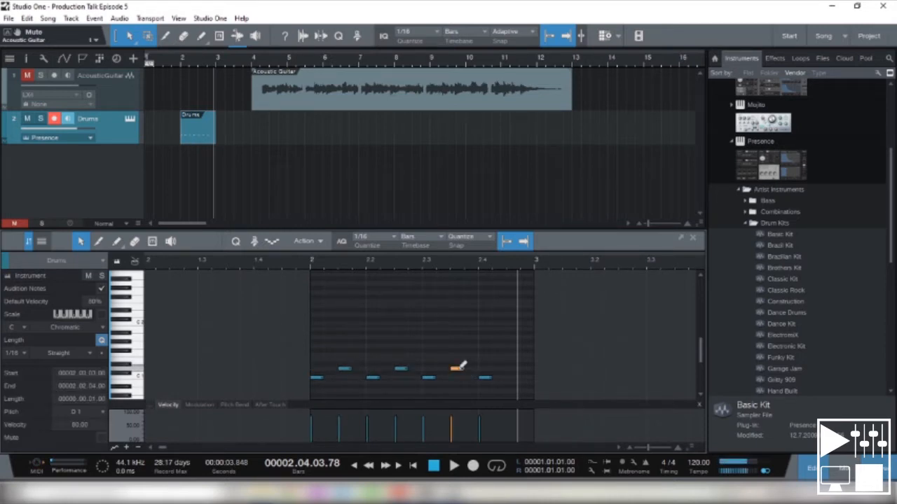
{"action": "left_click", "coordinate": [513, 369], "text": "ctrl"}
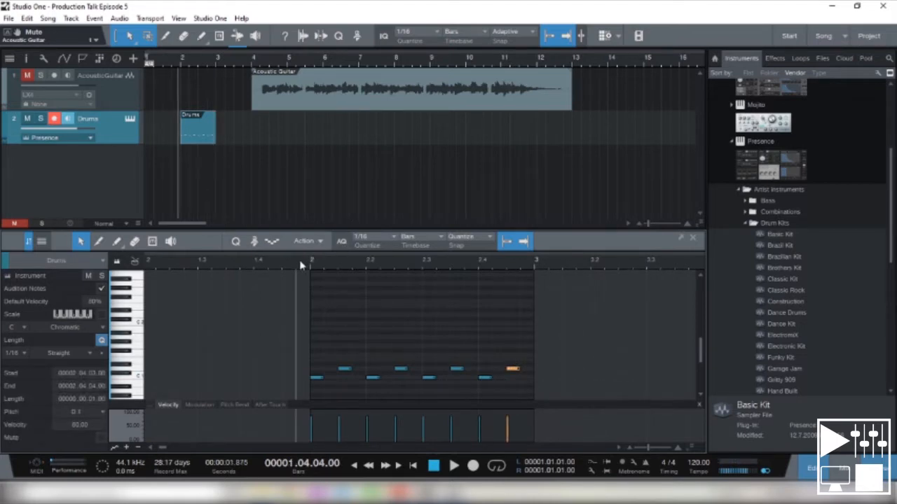
{"action": "key", "text": "space"}
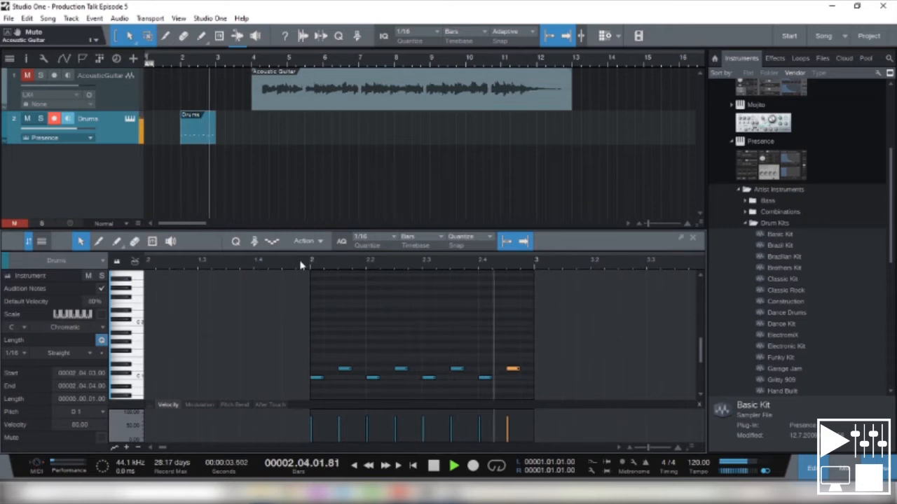
{"action": "key", "text": "space"}
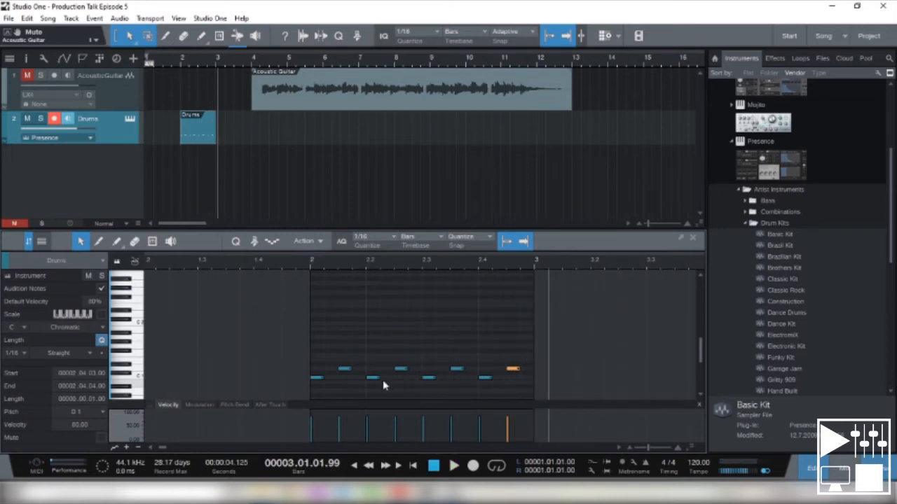
- Move the C 1 note from beat 2.2 to halfway between beats 2.3 and 2.4, and delete the D 1 note there
{"action": "left_click", "coordinate": [429, 378]}
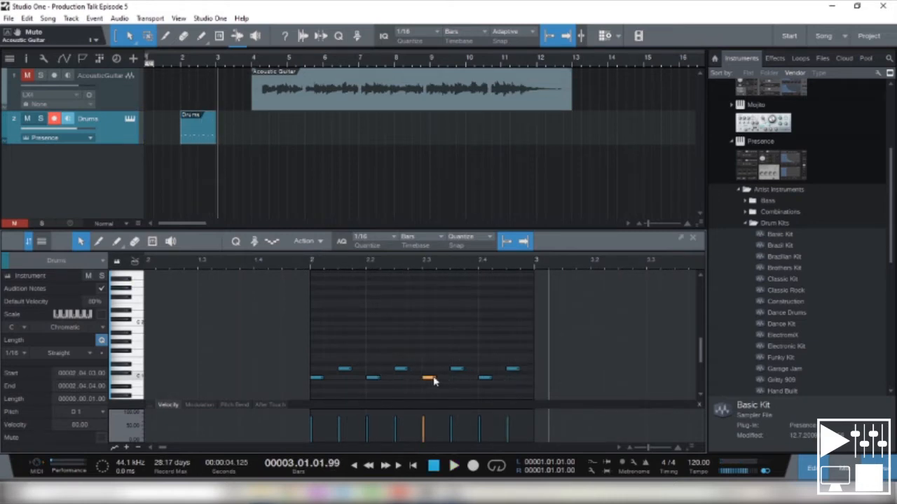
{"action": "left_click_drag", "start_coordinate": [456, 376], "coordinate": [456, 378]}
{"action": "left_click_drag", "start_coordinate": [371, 378], "coordinate": [428, 378]}
{"action": "left_click", "coordinate": [457, 370]}
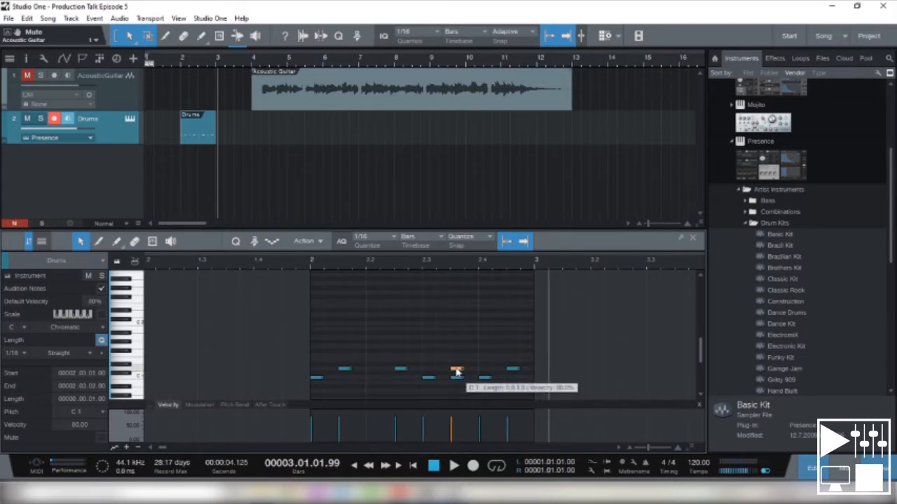
{"action": "key", "text": "Delete"}
- Delete the C 1 note on beat 2.4 and the first D 1 note after beat 2.1, and play the pattern back
{"action": "left_click", "coordinate": [483, 378]}
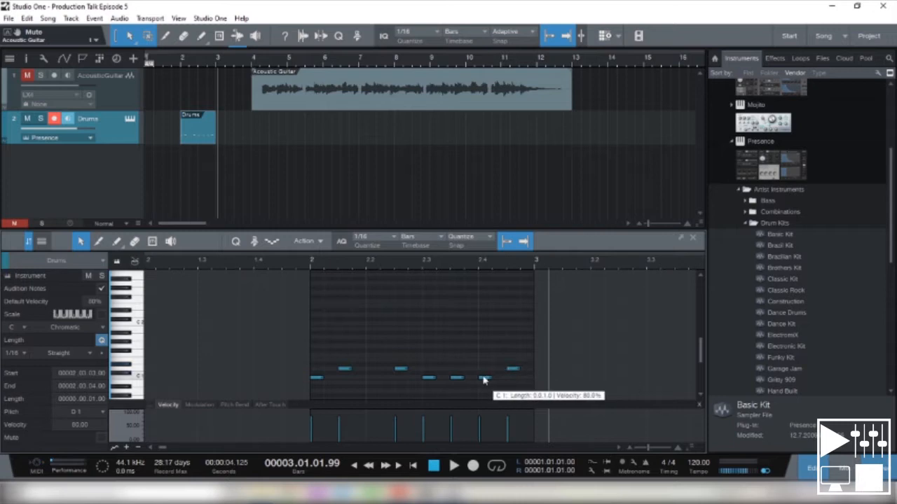
{"action": "key", "text": "Delete"}
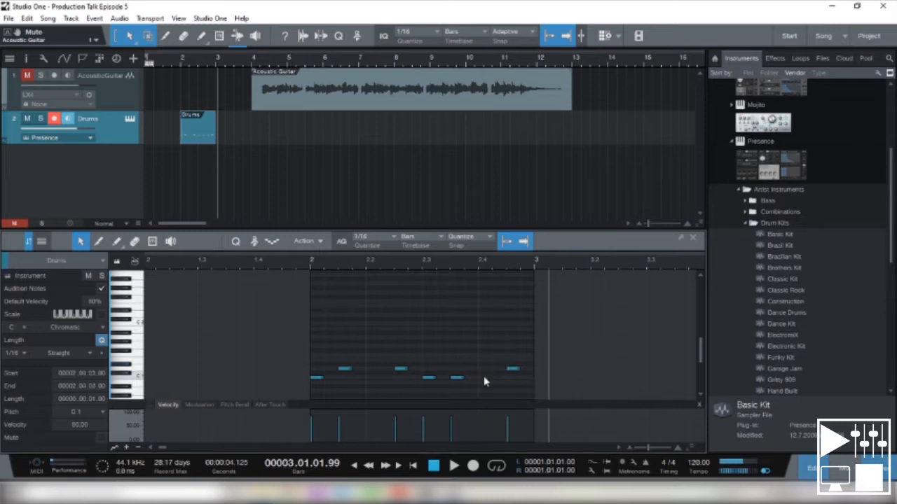
{"action": "left_click", "coordinate": [346, 370]}
{"action": "key", "text": "Delete"}
{"action": "left_click", "coordinate": [288, 265]}
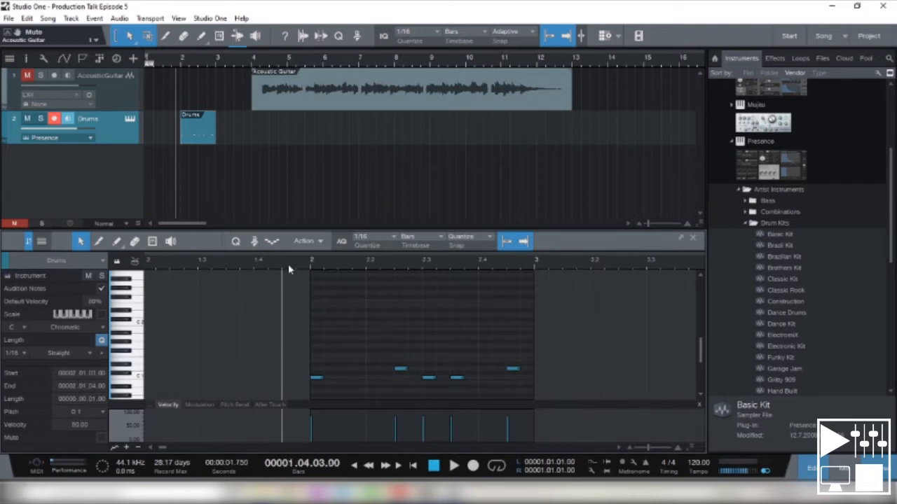
{"action": "key", "text": "space"}
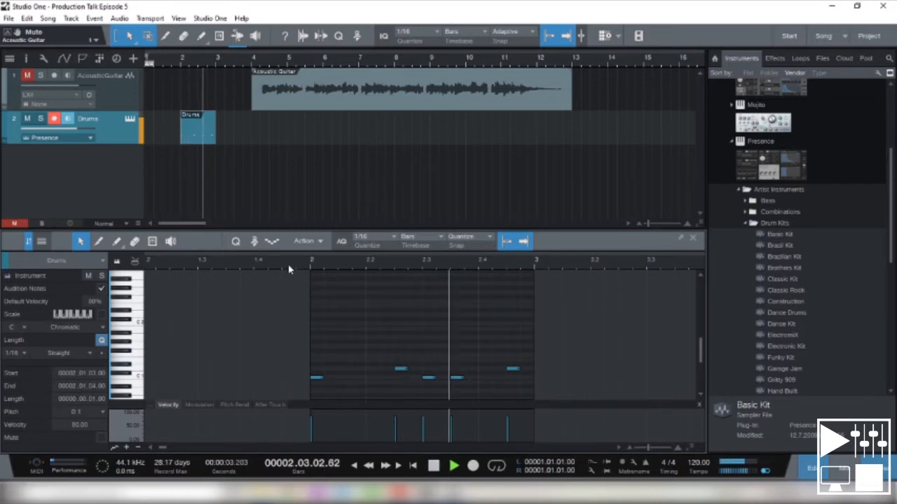
{"action": "key", "text": "space"}
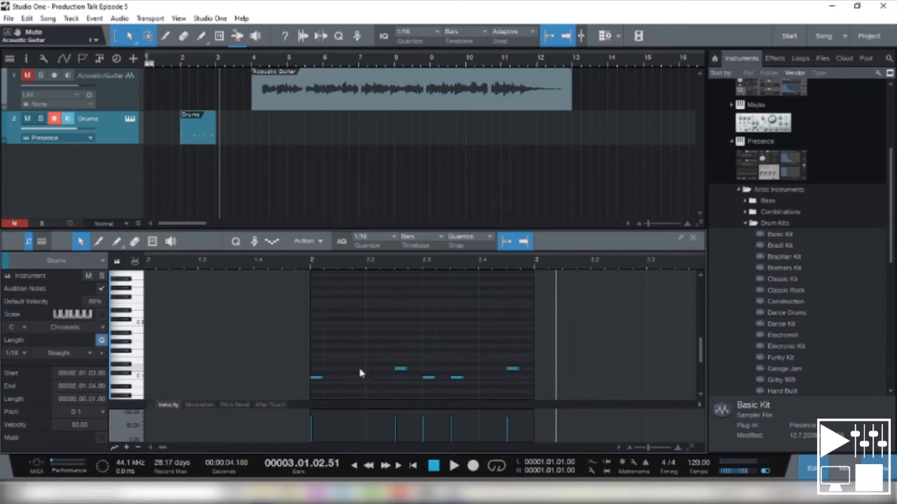
- Move the two remaining D 1 notes onto beats 2.2 and 2.4, and play the pattern back
{"action": "left_click_drag", "start_coordinate": [405, 369], "coordinate": [374, 372]}
{"action": "left_click_drag", "start_coordinate": [516, 370], "coordinate": [486, 370]}
{"action": "left_click", "coordinate": [278, 266]}
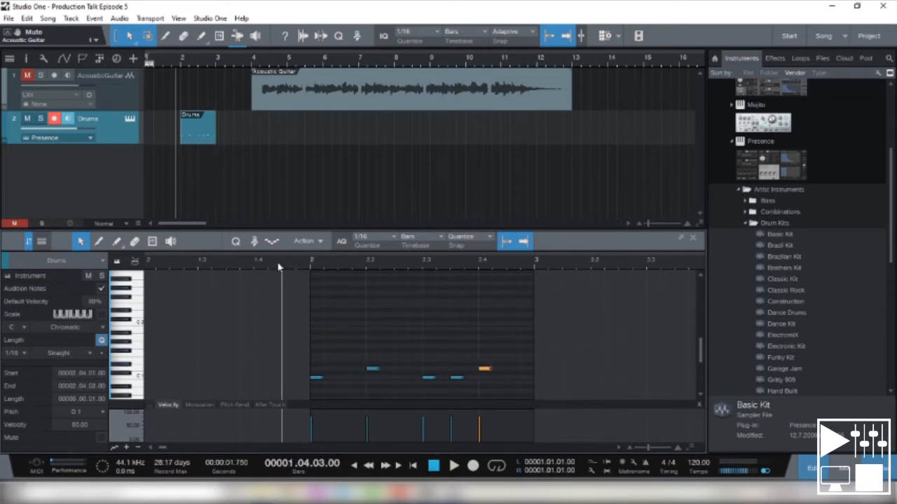
{"action": "key", "text": "space"}
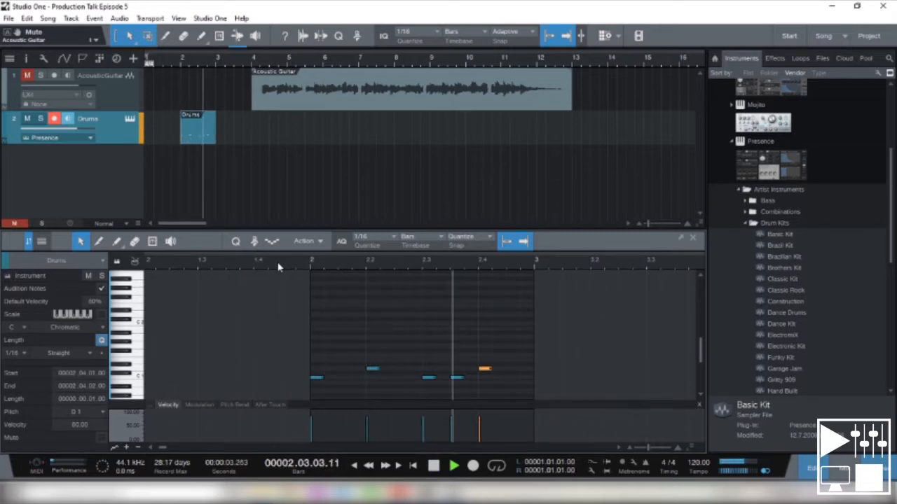
- Stop playback and audition the drum sounds from C 1 up to F# 1 on the editor's keyboard
{"action": "key", "text": "space"}
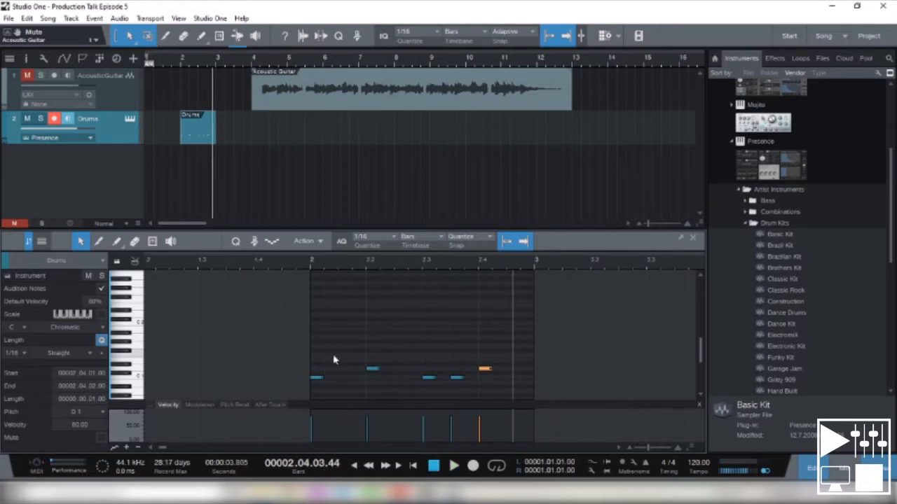
{"action": "left_click", "coordinate": [136, 377]}
{"action": "left_click", "coordinate": [135, 365]}
{"action": "left_click", "coordinate": [136, 364]}
{"action": "left_click", "coordinate": [135, 353]}
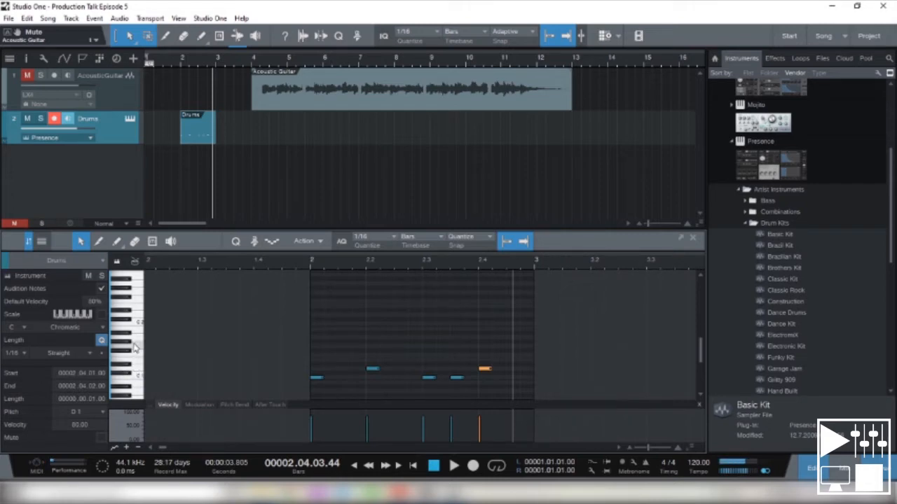
{"action": "left_click", "coordinate": [126, 354]}
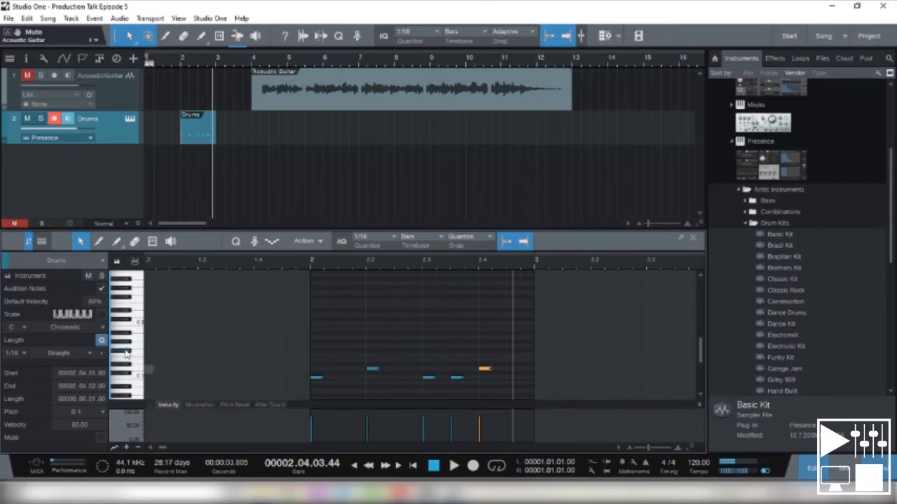
- Add 1/16 F# 1 notes on every beat and halfway between the beats of bar 2, and play the pattern back
{"action": "left_click", "coordinate": [316, 350]}
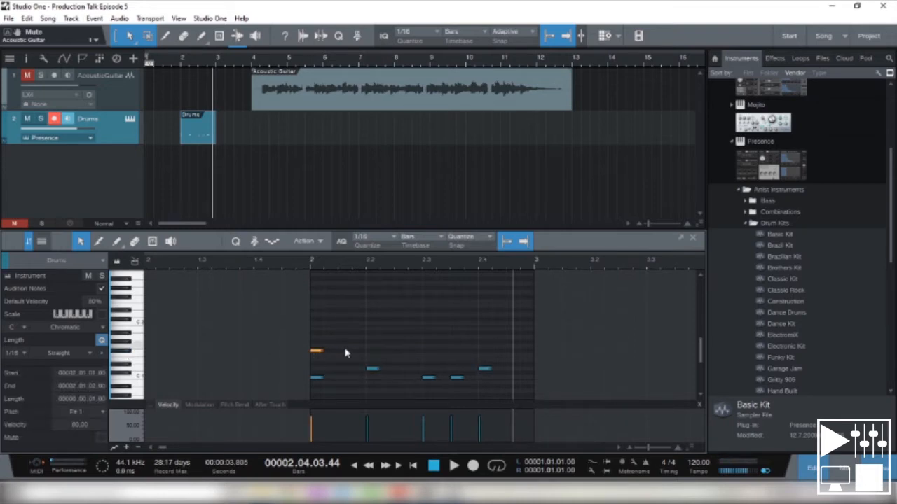
{"action": "left_click", "coordinate": [344, 347]}
{"action": "left_click_drag", "start_coordinate": [345, 347], "coordinate": [346, 352]}
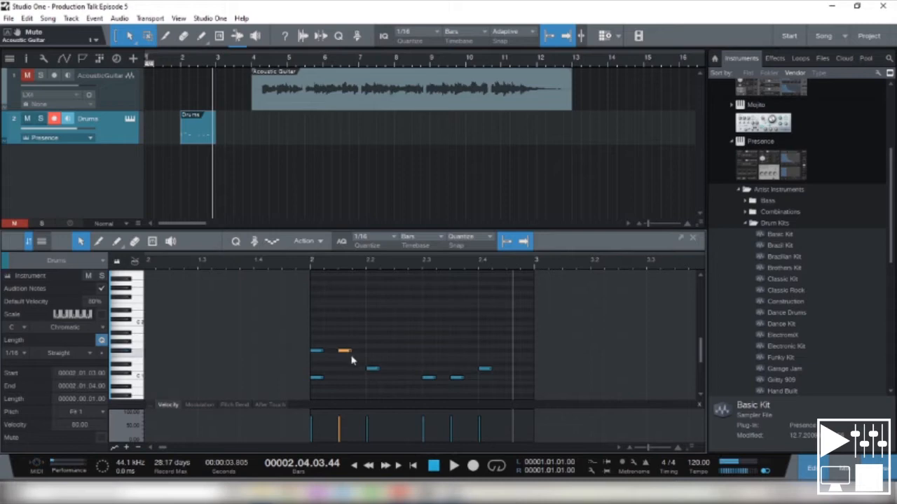
{"action": "left_click", "coordinate": [370, 351]}
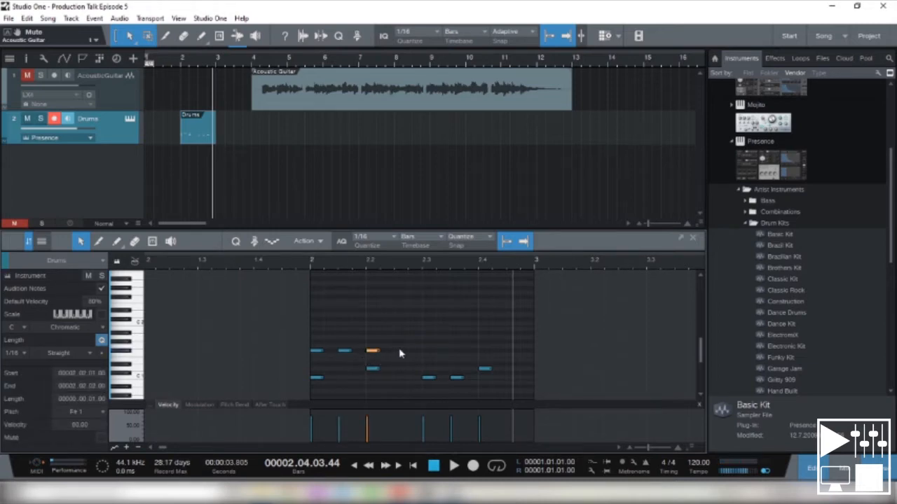
{"action": "left_click", "coordinate": [400, 351]}
{"action": "left_click", "coordinate": [428, 351]}
{"action": "left_click", "coordinate": [456, 351]}
{"action": "left_click", "coordinate": [486, 351]}
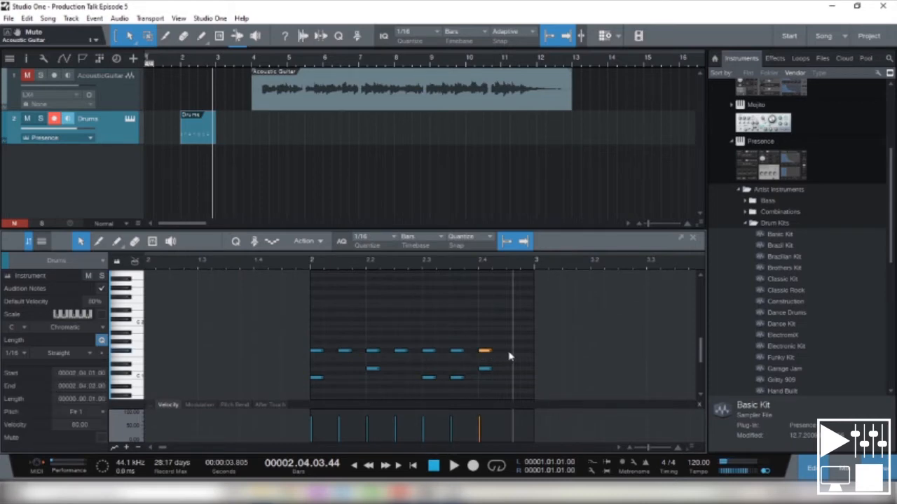
{"action": "left_click", "coordinate": [512, 351]}
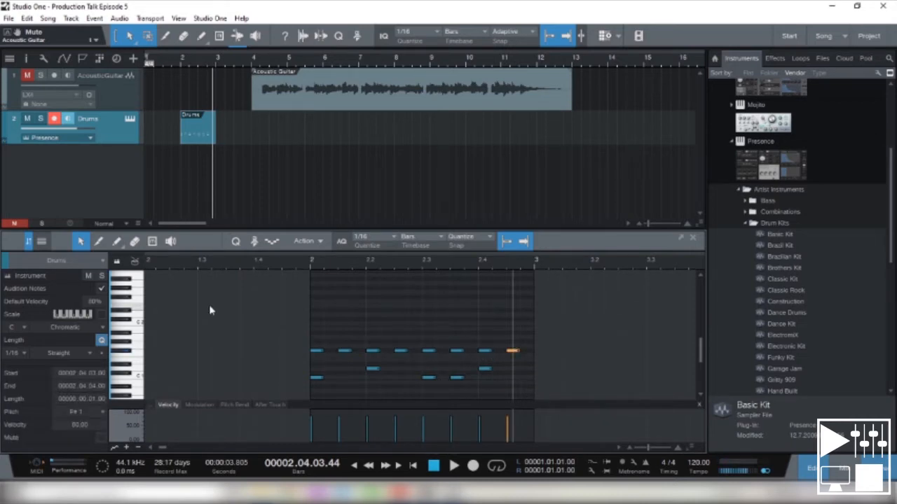
{"action": "key", "text": "space"}
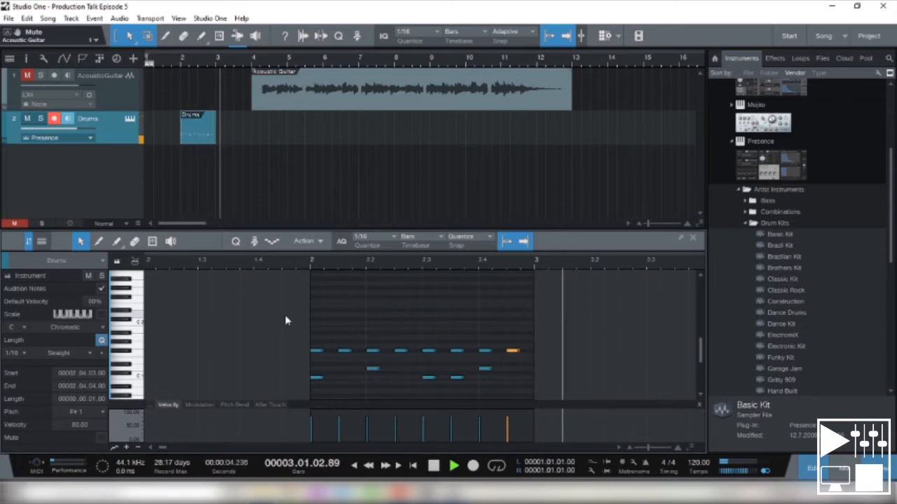
{"action": "key", "text": "space"}
{"action": "key", "text": "space"}
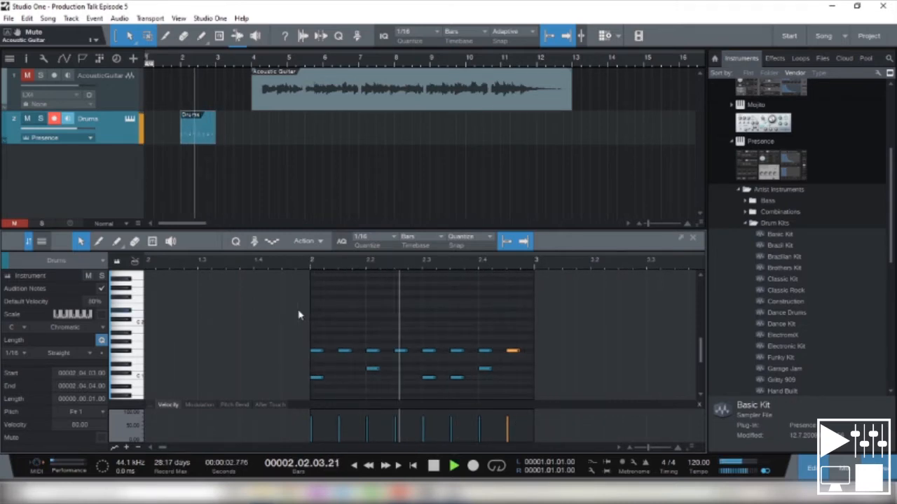
{"action": "key", "text": "space"}
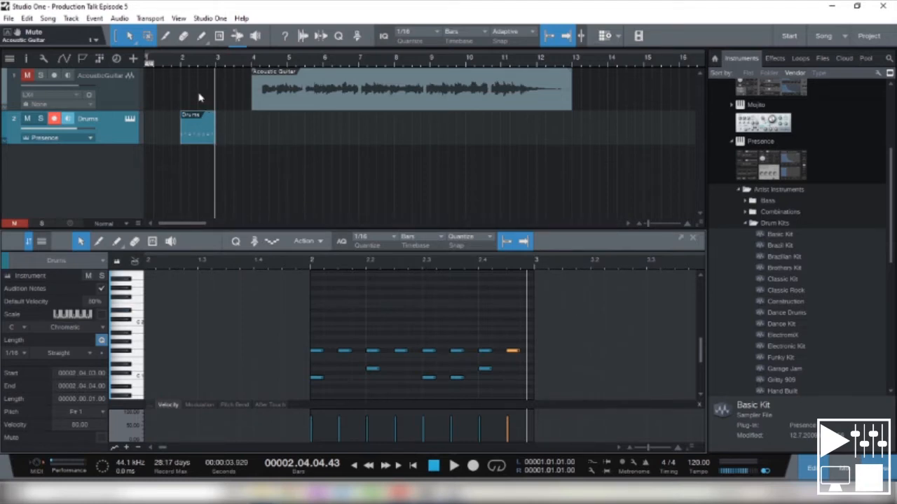
- Set the loop range from the start of bar 2 to the start of bar 3, enable looping, and play the looped pattern
{"action": "left_click", "coordinate": [182, 63]}
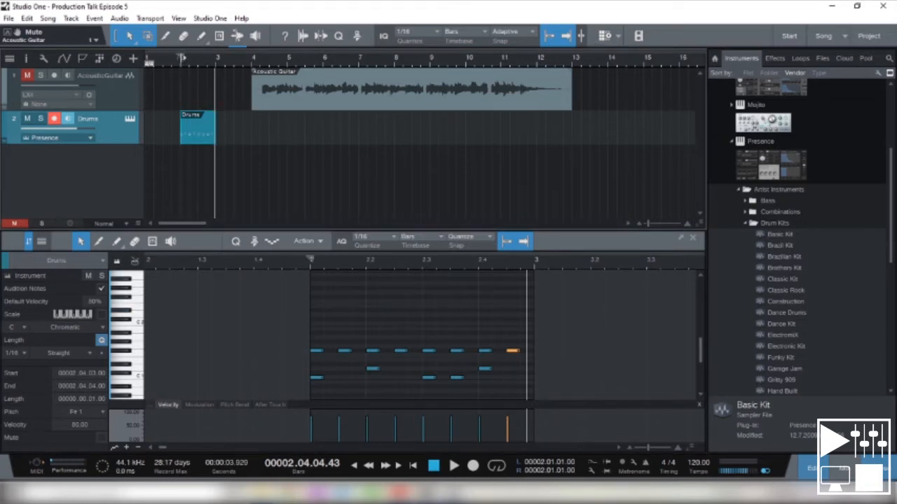
{"action": "left_click_drag", "start_coordinate": [182, 59], "coordinate": [217, 60]}
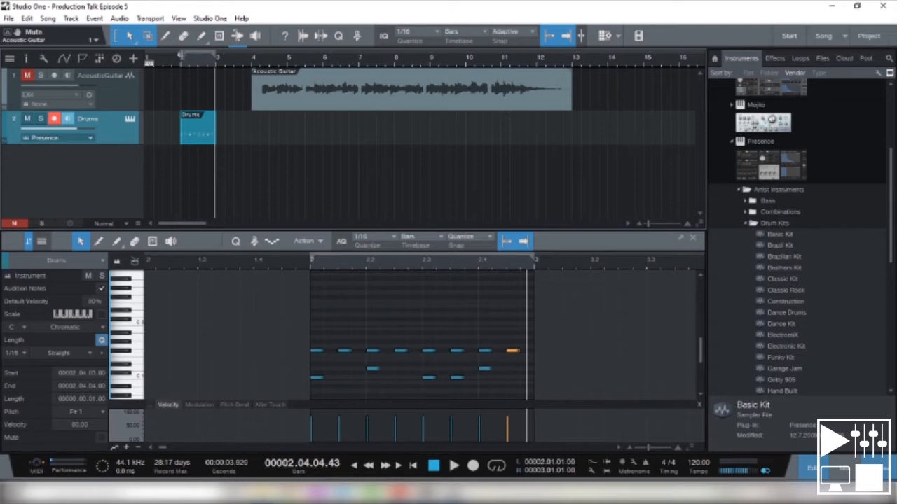
{"action": "left_click", "coordinate": [183, 59]}
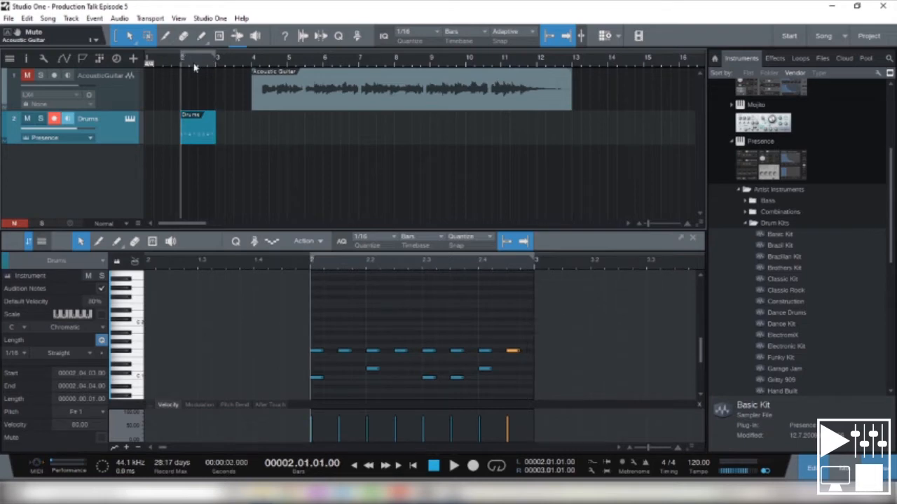
{"action": "left_click", "coordinate": [495, 468]}
{"action": "key", "text": "space"}
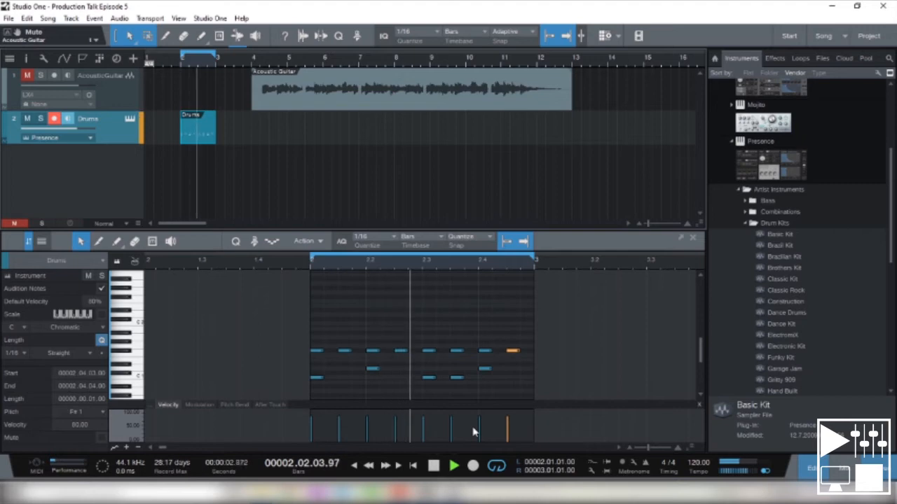
{"action": "key", "text": "space"}
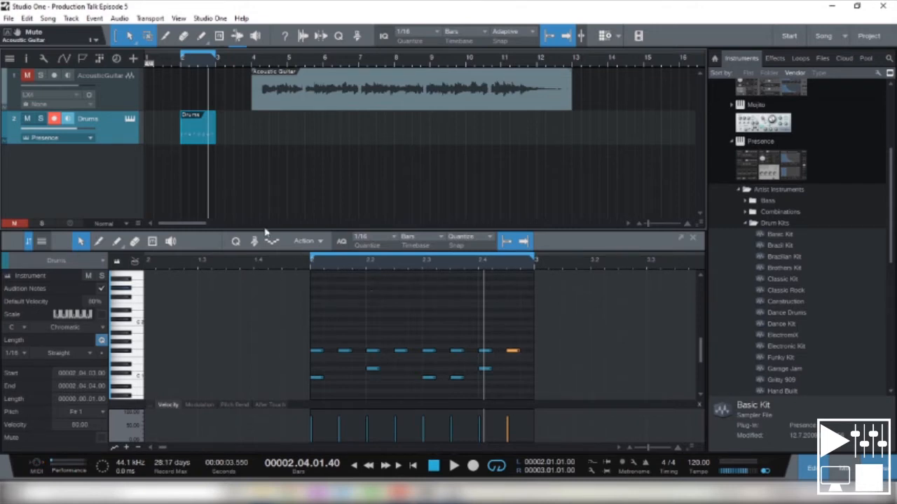
- Copy the one-bar Drums event and paste it at the starts of bars 3, 4, 5 and 6
{"action": "left_click", "coordinate": [198, 134]}
{"action": "key", "text": "ctrl+c"}
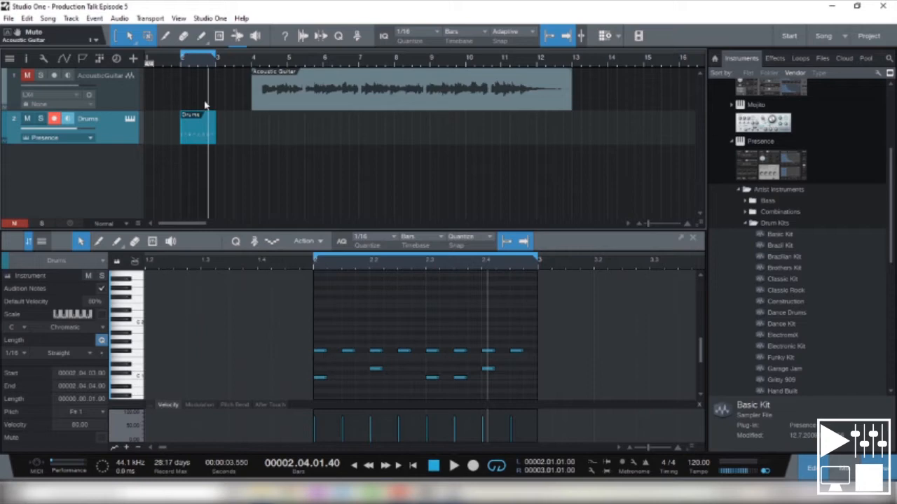
{"action": "left_click", "coordinate": [215, 63]}
{"action": "key", "text": "ctrl+v"}
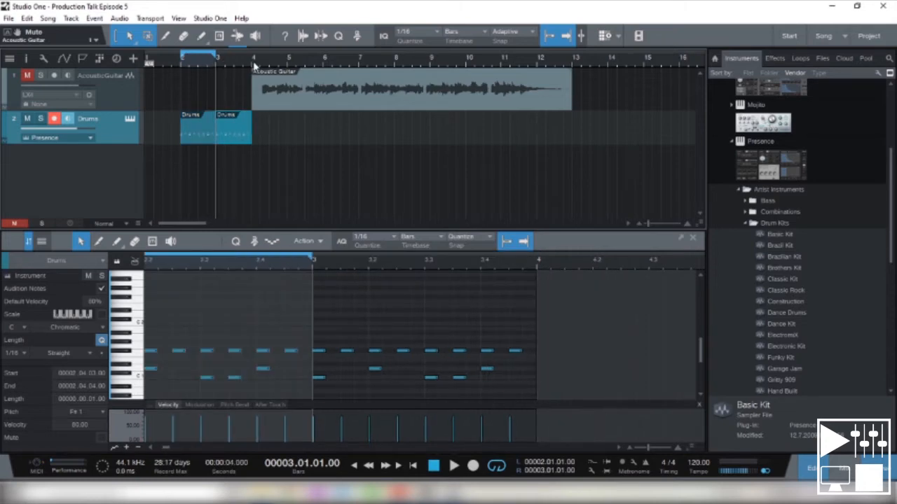
{"action": "left_click", "coordinate": [254, 63]}
{"action": "key", "text": "ctrl+v"}
{"action": "left_click", "coordinate": [289, 63]}
{"action": "key", "text": "ctrl+v"}
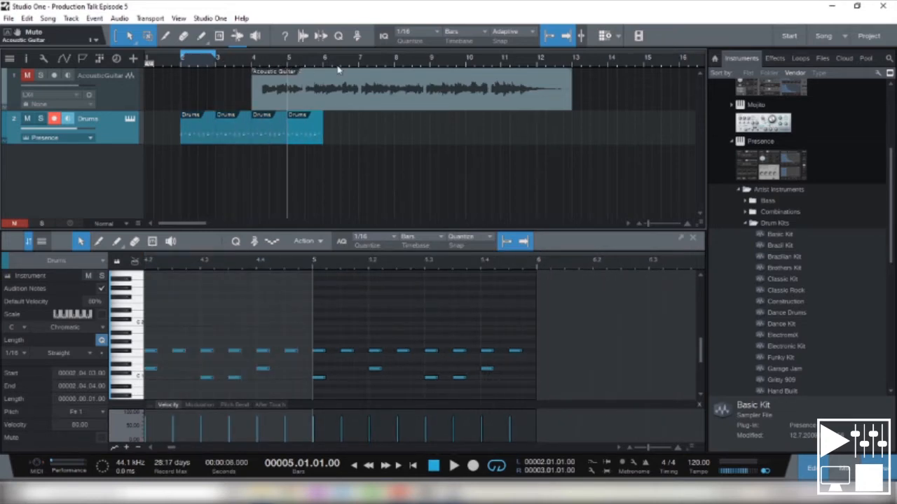
{"action": "left_click", "coordinate": [323, 64]}
{"action": "key", "text": "ctrl+v"}
- Duplicate the five Drums events together at bar 7, and turn off looping
{"action": "left_click_drag", "start_coordinate": [420, 175], "coordinate": [192, 121]}
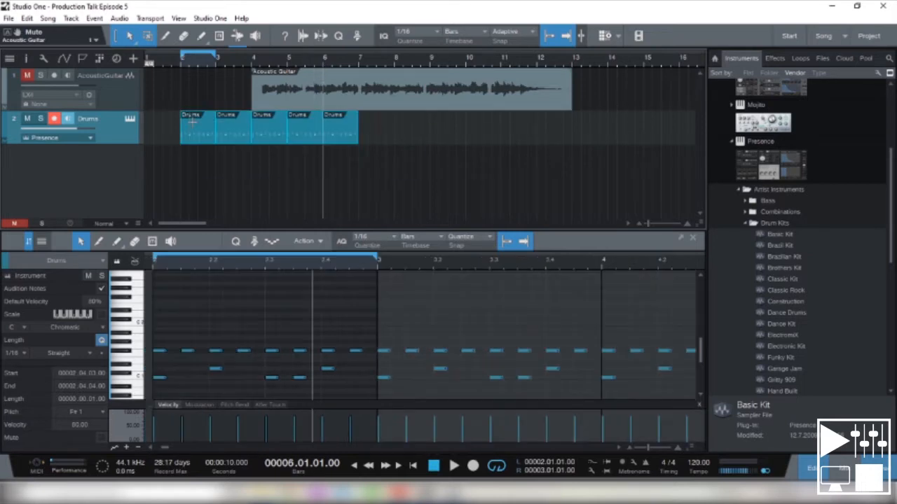
{"action": "left_click", "coordinate": [361, 64]}
{"action": "key", "text": "ctrl+v"}
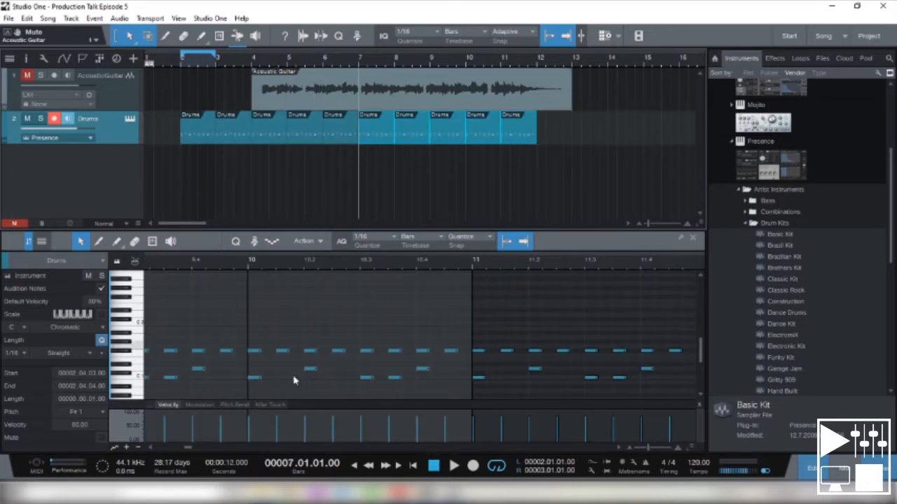
{"action": "left_click", "coordinate": [501, 466]}
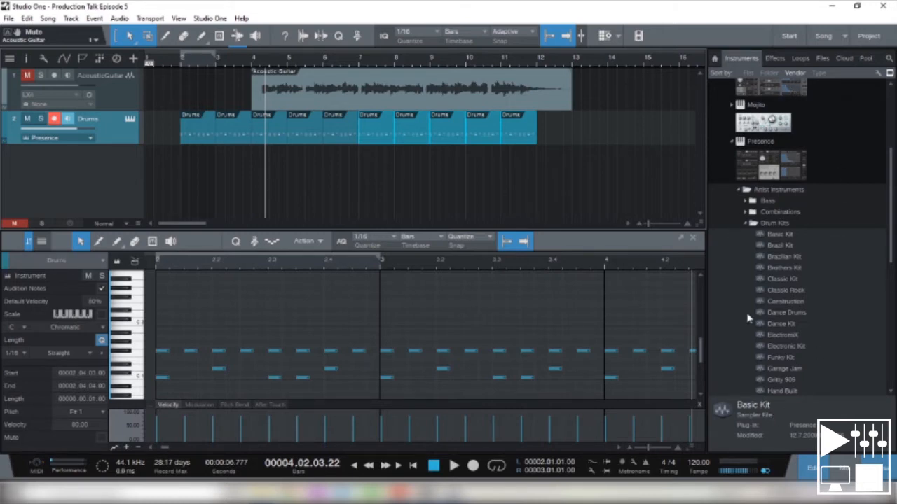
- Turn off input monitoring and record arming on the Drums track, and mute it
{"action": "left_click", "coordinate": [67, 118]}
{"action": "left_click", "coordinate": [54, 119]}
{"action": "left_click", "coordinate": [27, 118]}
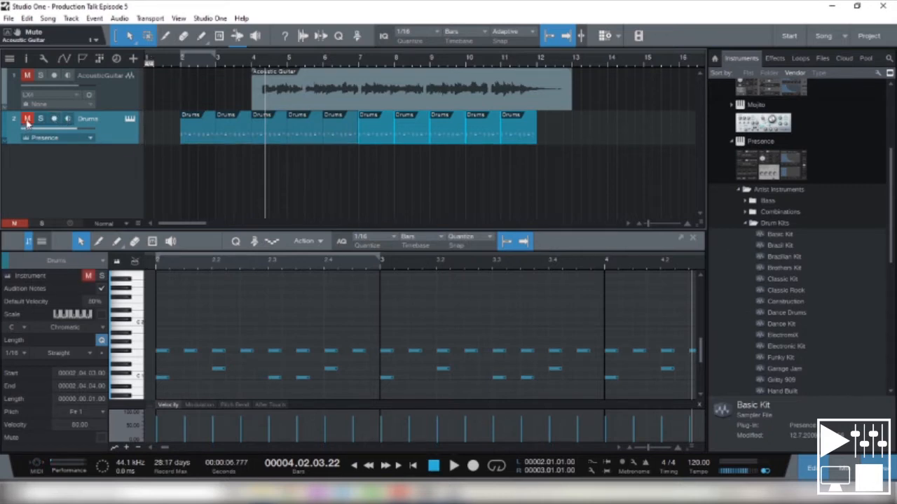
- Add an instrument track below Drums and name it Piano
{"action": "right_click", "coordinate": [39, 165]}
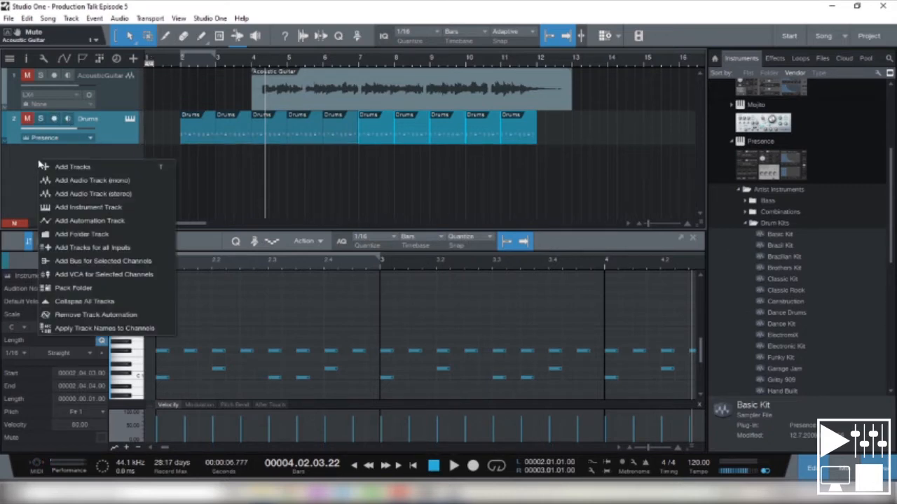
{"action": "left_click", "coordinate": [85, 207]}
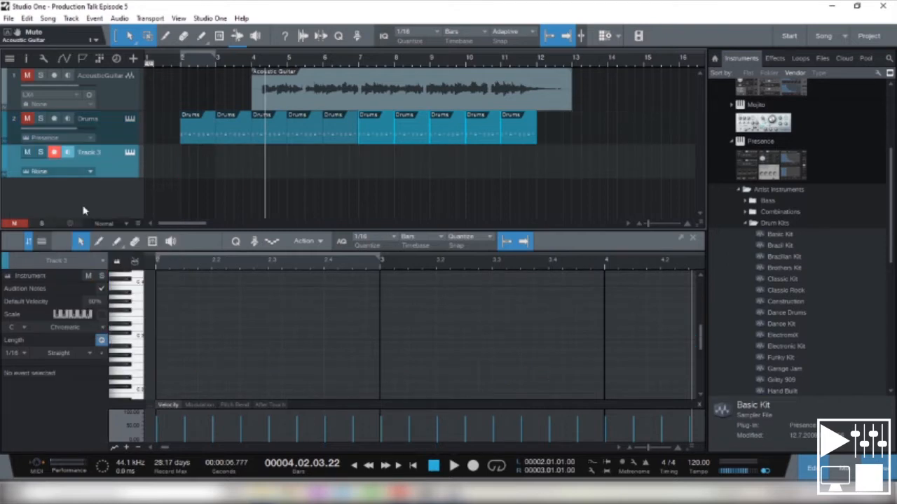
{"action": "double_click", "coordinate": [91, 153]}
{"action": "type", "text": "Piano"}
{"action": "key", "text": "Return"}
- Load the Presence Grand Piano preset from the Keyboards artist instruments onto the Piano track
{"action": "left_click", "coordinate": [743, 224]}
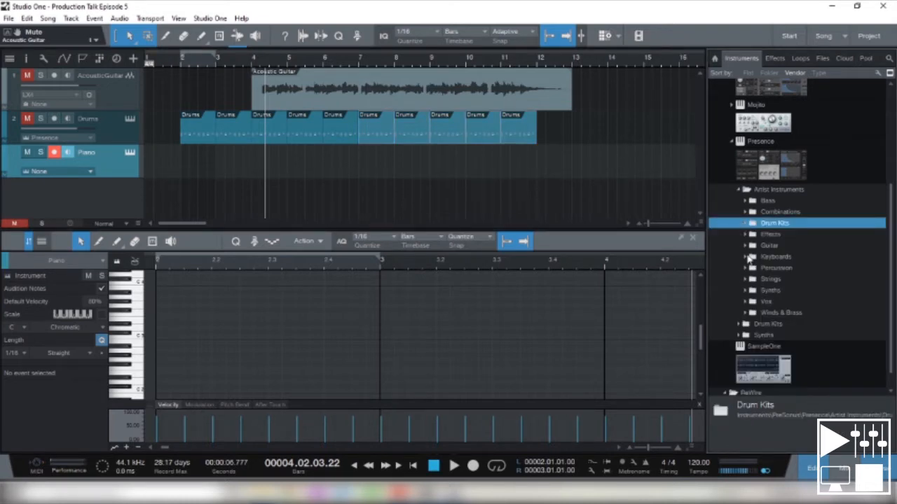
{"action": "left_click", "coordinate": [747, 257]}
{"action": "scroll", "coordinate": [744, 282], "scroll_direction": "down", "scroll_amount": 3}
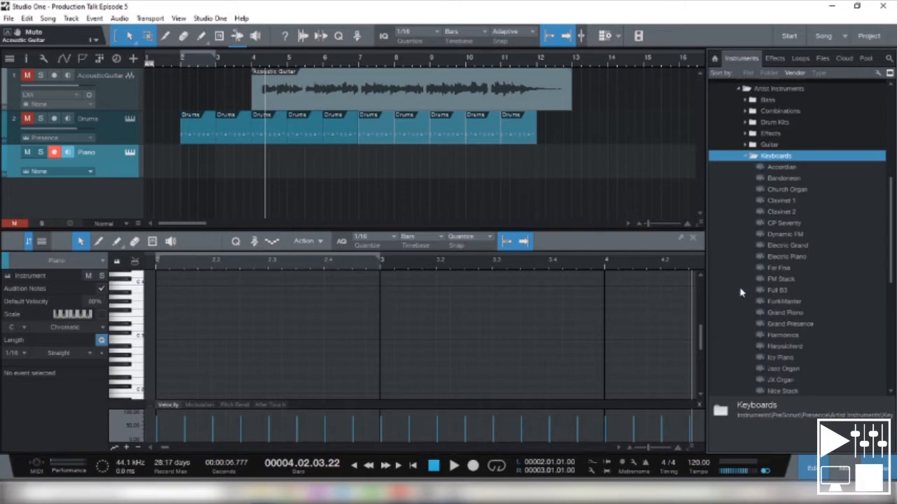
{"action": "left_click_drag", "start_coordinate": [769, 313], "coordinate": [231, 169]}
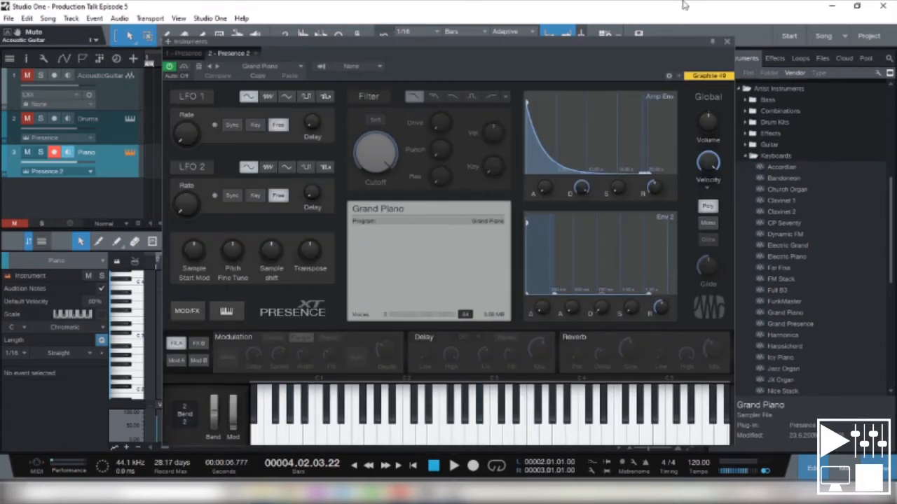
- Audition low, middle and high notes of the Grand Piano sound, and close the instrument window
{"action": "left_click", "coordinate": [435, 428]}
{"action": "left_click", "coordinate": [397, 429]}
{"action": "left_click", "coordinate": [358, 429]}
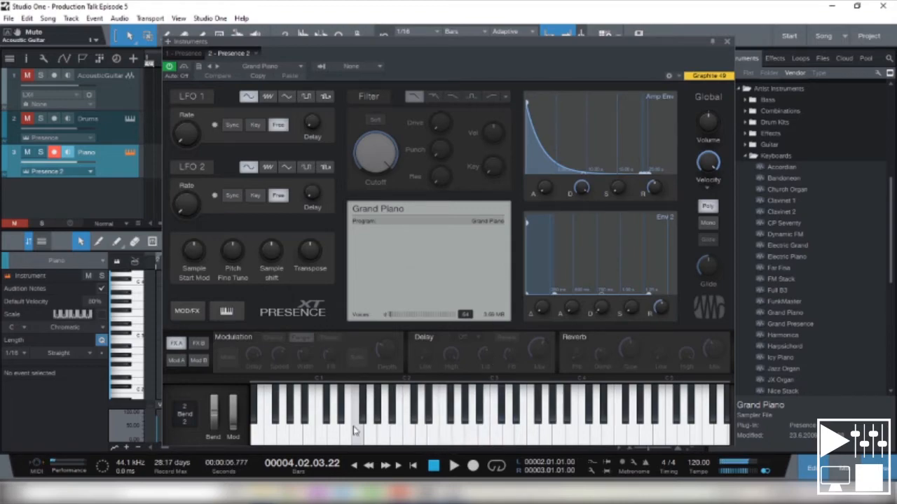
{"action": "left_click", "coordinate": [299, 429]}
{"action": "left_click", "coordinate": [375, 429]}
{"action": "left_click", "coordinate": [424, 429]}
{"action": "left_click", "coordinate": [448, 430]}
{"action": "left_click", "coordinate": [509, 428]}
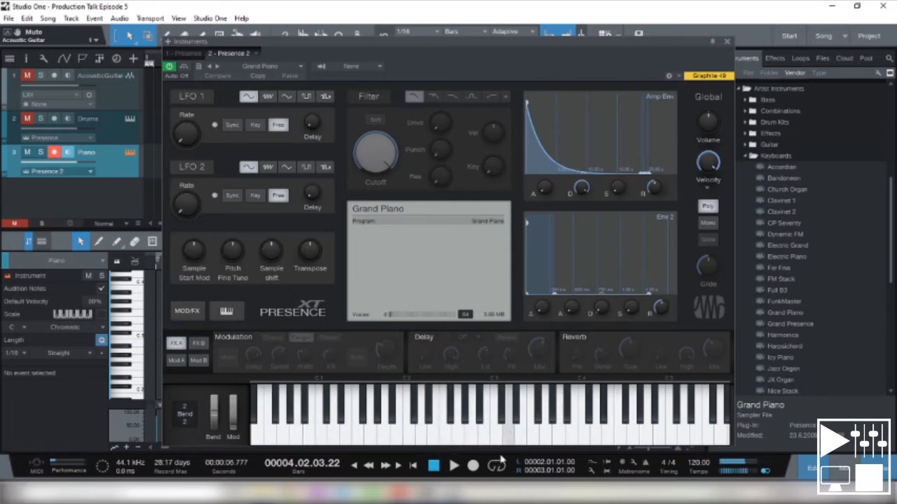
{"action": "left_click", "coordinate": [727, 41]}
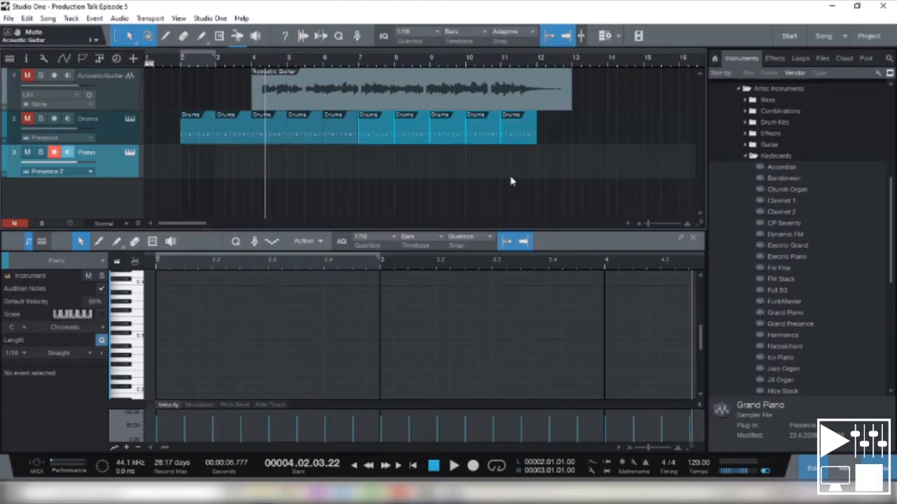
- Create a one-bar Piano part at bar 2, draw ten scattered sixteenth notes at varied pitches in it, and play it back
{"action": "double_click", "coordinate": [198, 164]}
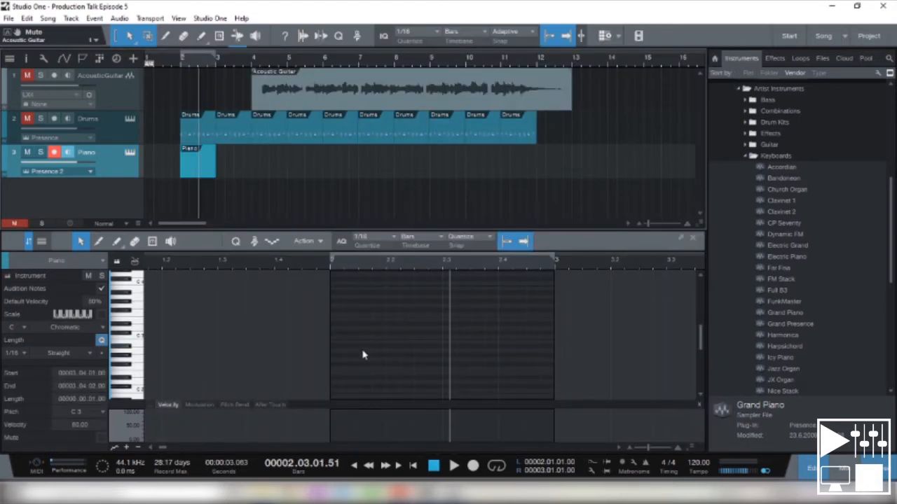
{"action": "left_click", "coordinate": [334, 381]}
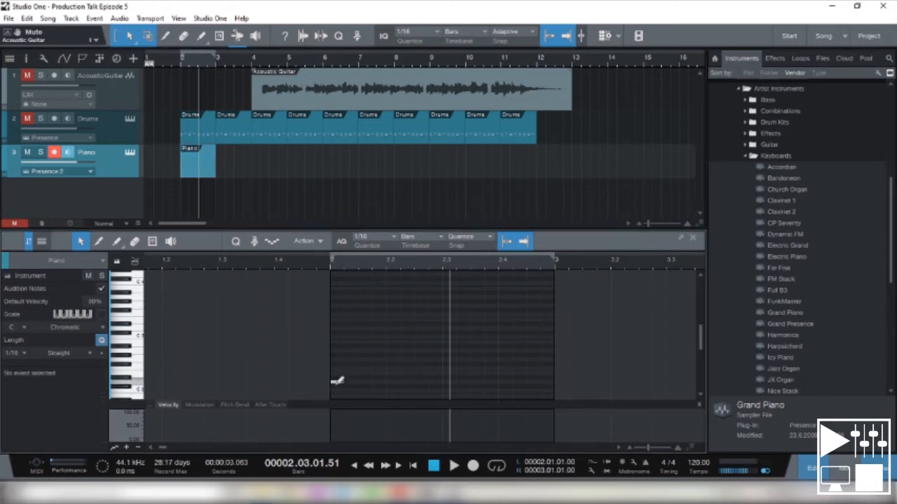
{"action": "left_click", "coordinate": [350, 363]}
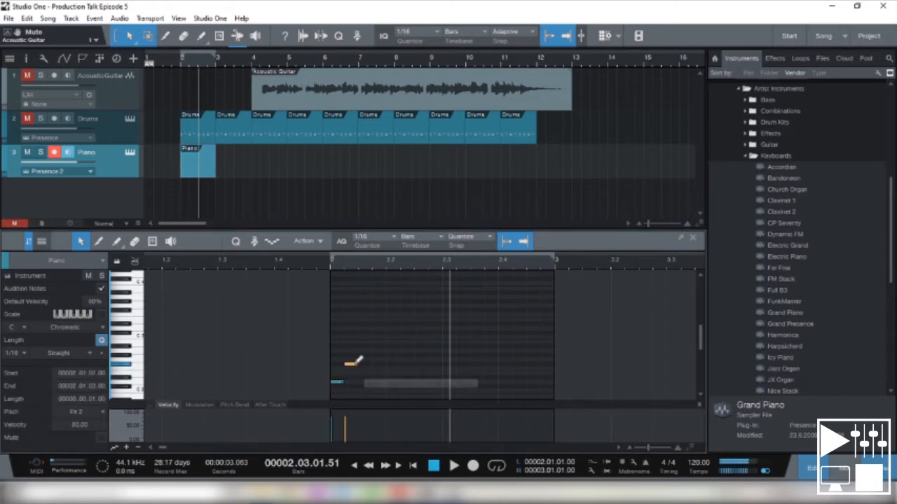
{"action": "left_click", "coordinate": [393, 355]}
{"action": "left_click", "coordinate": [407, 386]}
{"action": "left_click", "coordinate": [420, 315]}
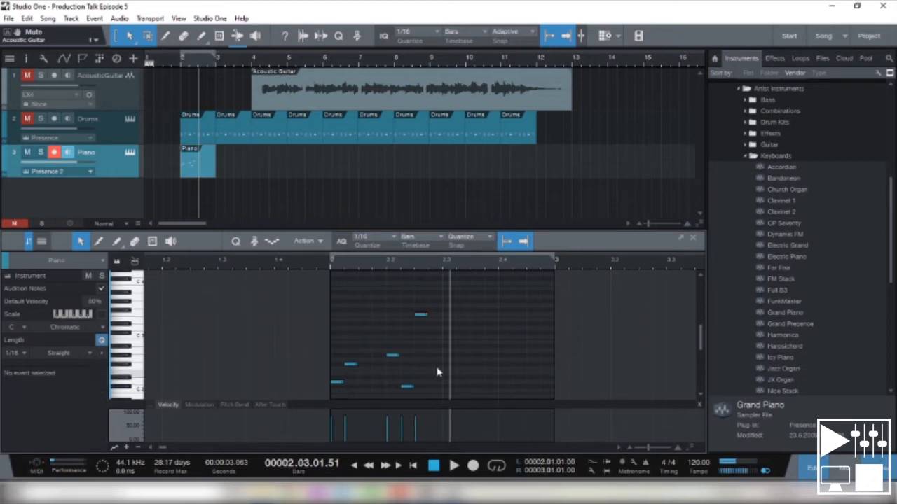
{"action": "left_click", "coordinate": [453, 343]}
{"action": "left_click", "coordinate": [435, 346]}
{"action": "left_click", "coordinate": [477, 378]}
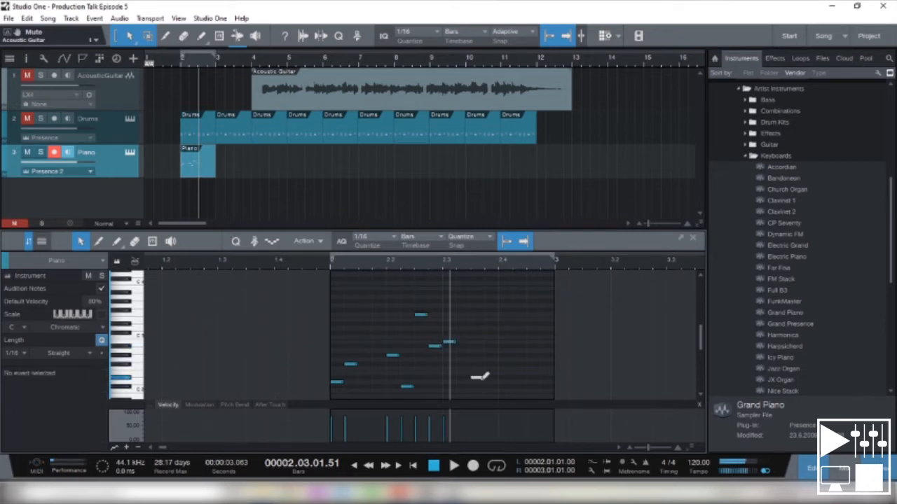
{"action": "left_click", "coordinate": [504, 328]}
{"action": "left_click", "coordinate": [518, 350]}
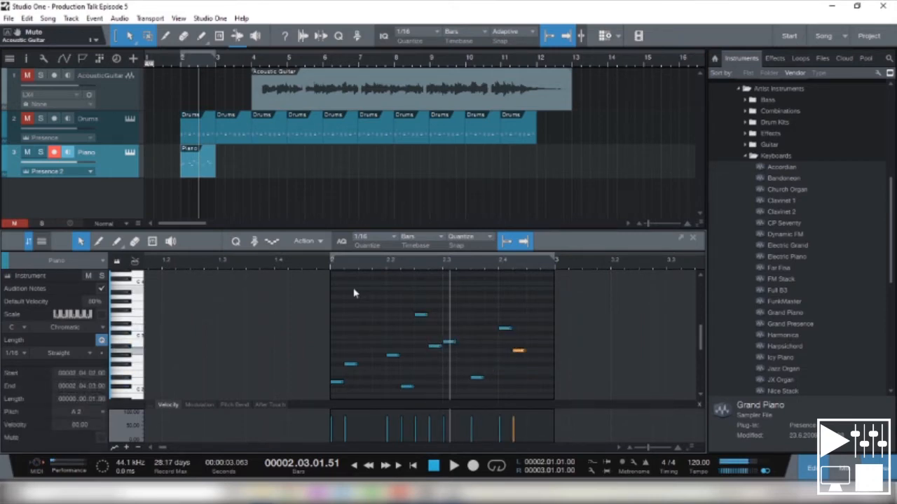
{"action": "left_click", "coordinate": [324, 258]}
{"action": "key", "text": "space"}
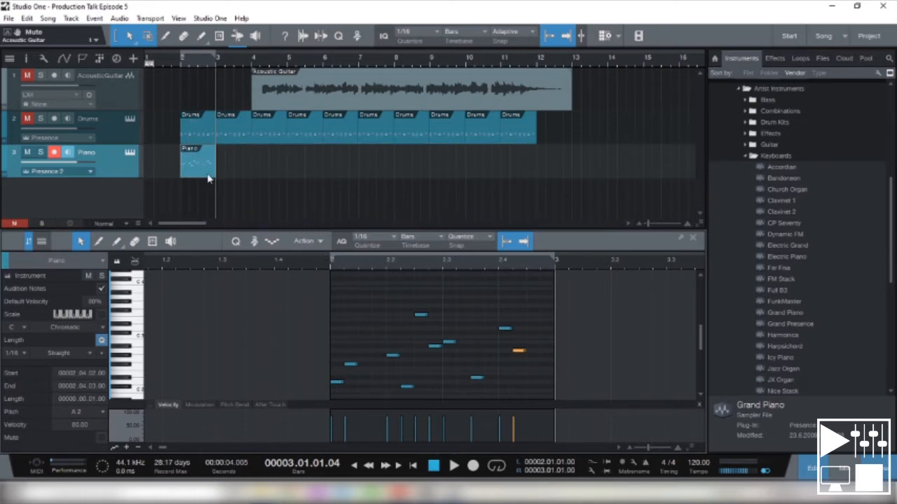
- Move the Piano part to bar 4 and unmute the Drums and Acoustic Guitar tracks
{"action": "left_click_drag", "start_coordinate": [207, 178], "coordinate": [277, 181]}
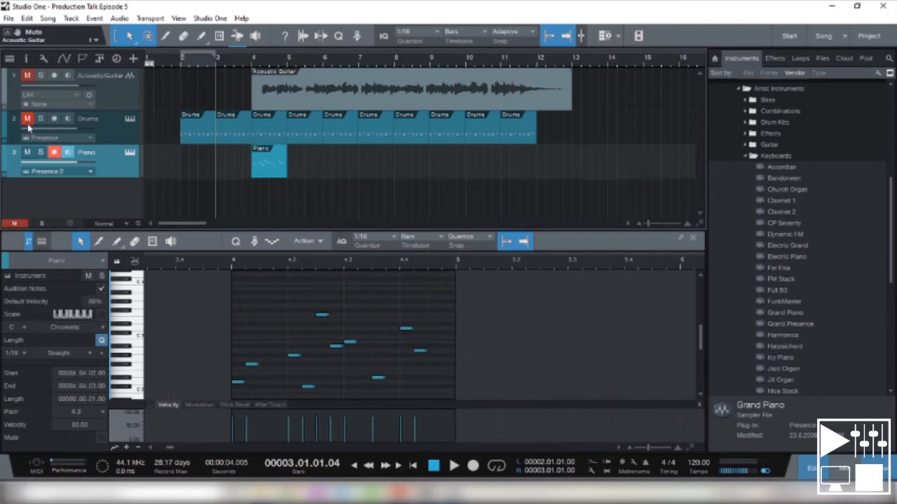
{"action": "left_click", "coordinate": [28, 120]}
{"action": "left_click", "coordinate": [26, 76]}
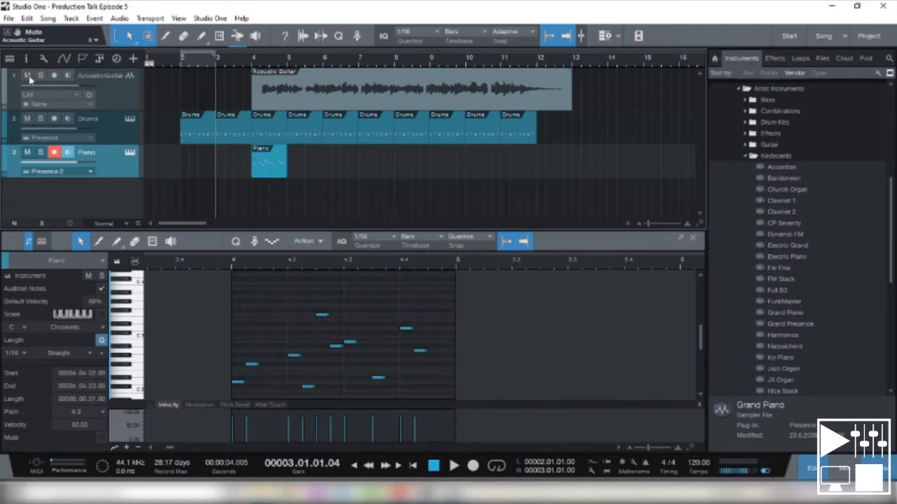
- Play all three tracks together from bar 3, beat 3, and stop playback after the Piano part
{"action": "left_click", "coordinate": [235, 61]}
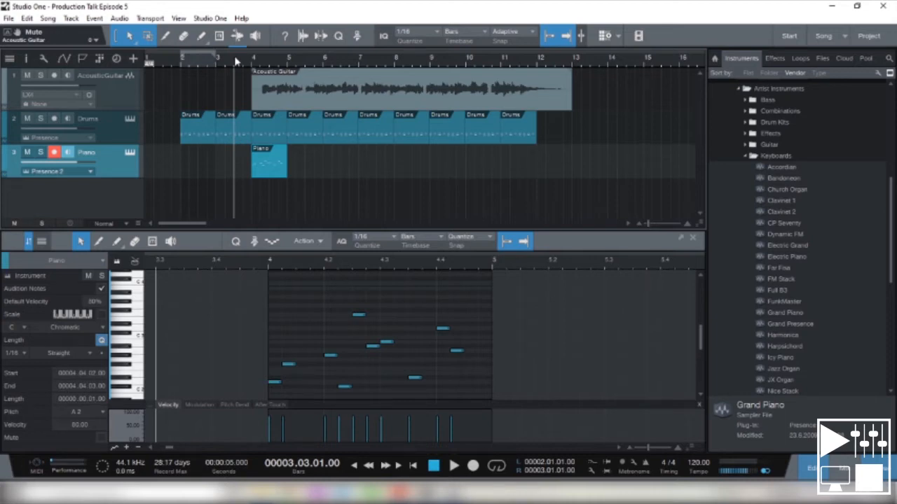
{"action": "key", "text": "space"}
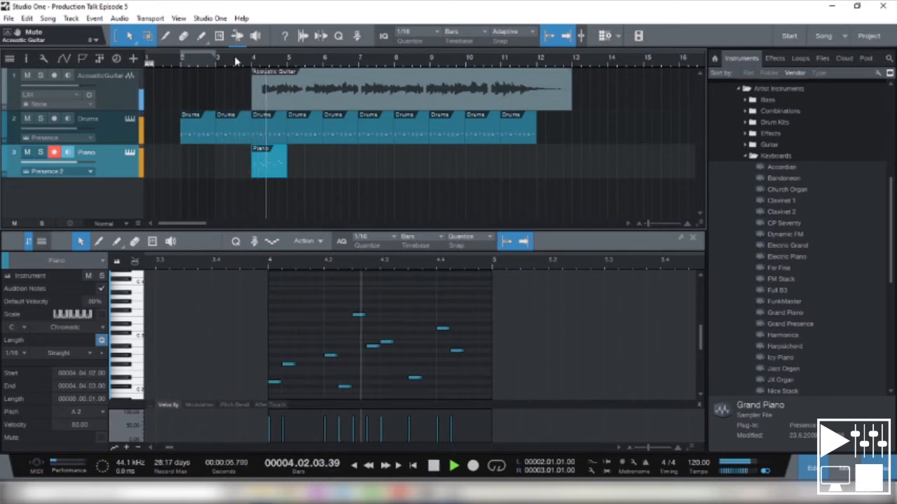
{"action": "key", "text": "space"}
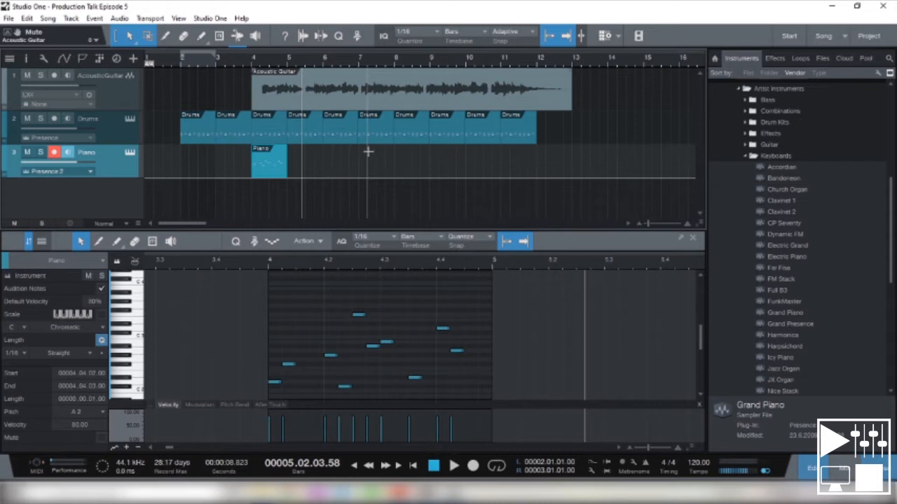
- Show the mixer in place of the note editor and lower the Acoustic Guitar channel's volume to -5.9 dB
{"action": "left_click", "coordinate": [811, 469]}
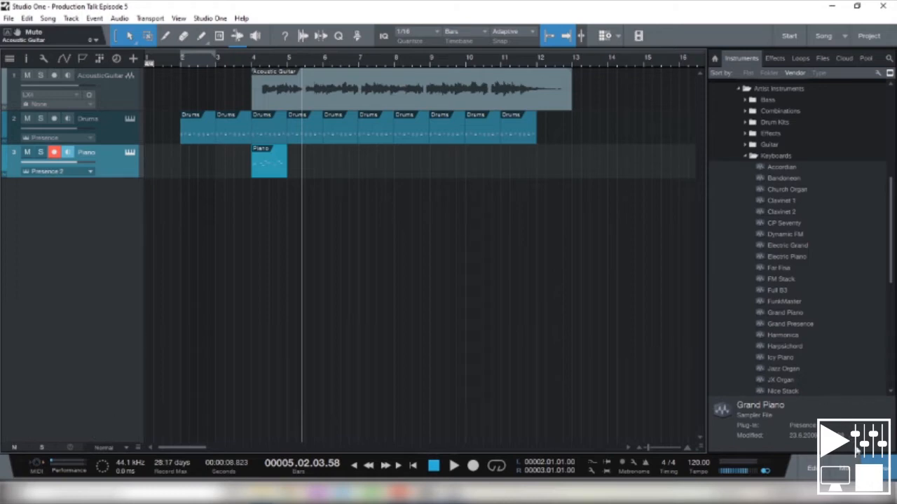
{"action": "left_click", "coordinate": [832, 461]}
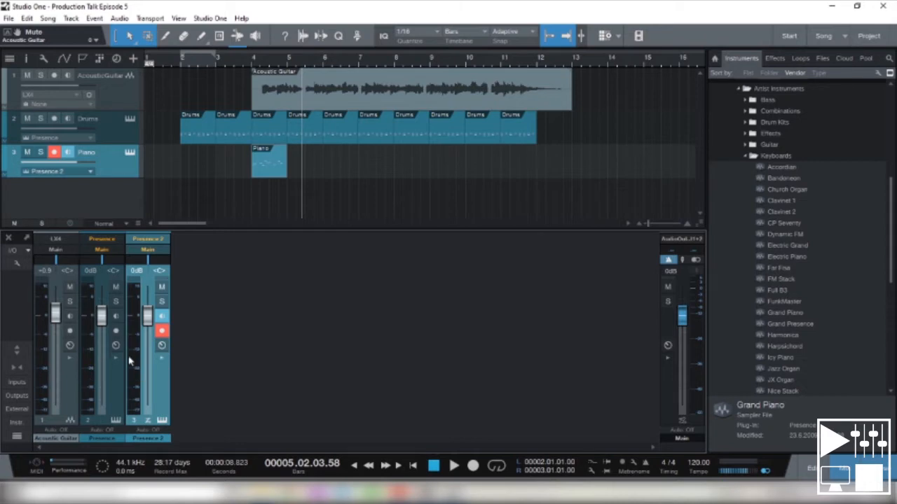
{"action": "mouse_move", "coordinate": [57, 328]}
{"action": "left_mouse_down"}
{"action": "mouse_move", "coordinate": [59, 345]}
{"action": "mouse_move", "coordinate": [62, 300]}
{"action": "mouse_move", "coordinate": [75, 367]}
{"action": "mouse_move", "coordinate": [66, 300]}
{"action": "mouse_move", "coordinate": [71, 345]}
{"action": "mouse_move", "coordinate": [75, 321]}
{"action": "mouse_move", "coordinate": [73, 329]}
{"action": "left_mouse_up"}
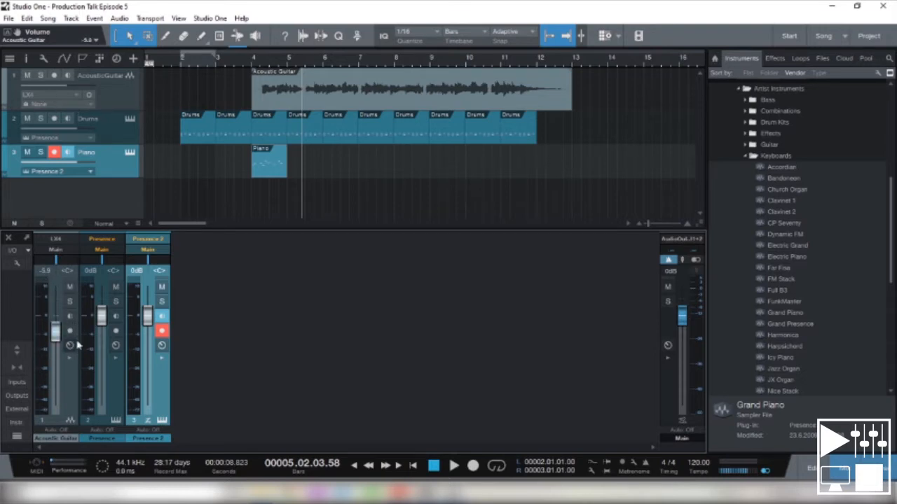
- Switch mute, solo, input monitoring and record arming on the Acoustic Guitar channel on and off again
{"action": "left_click", "coordinate": [69, 287]}
{"action": "left_click", "coordinate": [69, 286]}
{"action": "left_click", "coordinate": [69, 301]}
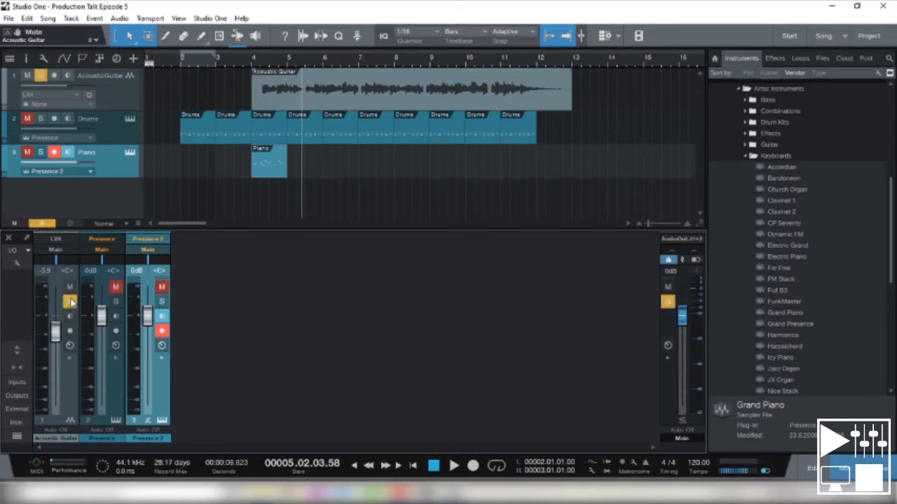
{"action": "left_click", "coordinate": [70, 301]}
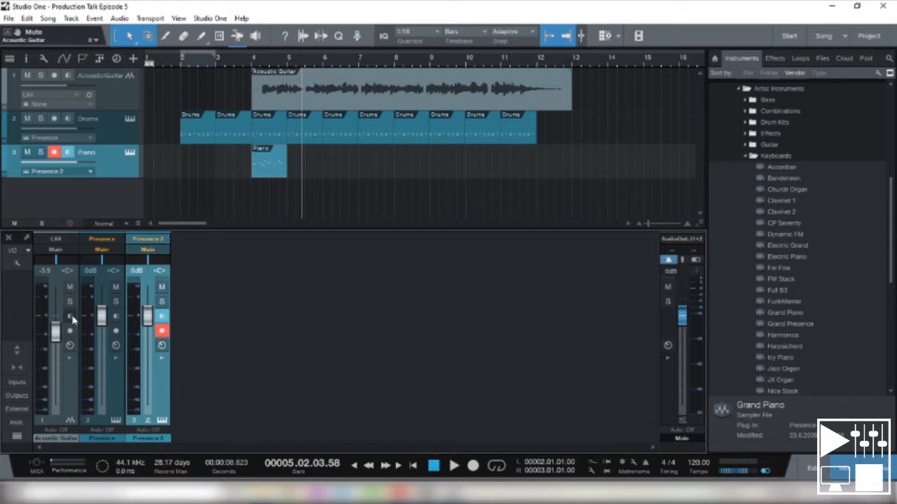
{"action": "left_click", "coordinate": [72, 317]}
{"action": "left_click", "coordinate": [71, 318]}
{"action": "left_click", "coordinate": [70, 331]}
{"action": "left_click", "coordinate": [70, 317]}
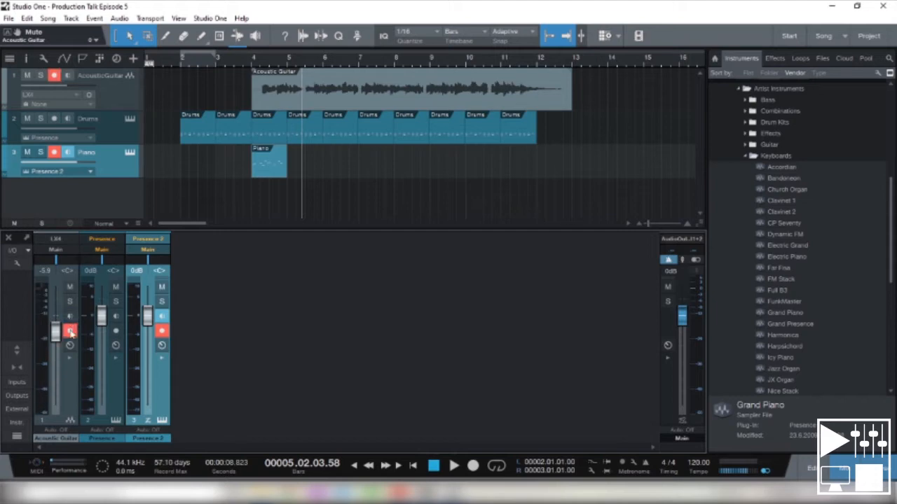
{"action": "left_click", "coordinate": [70, 330]}
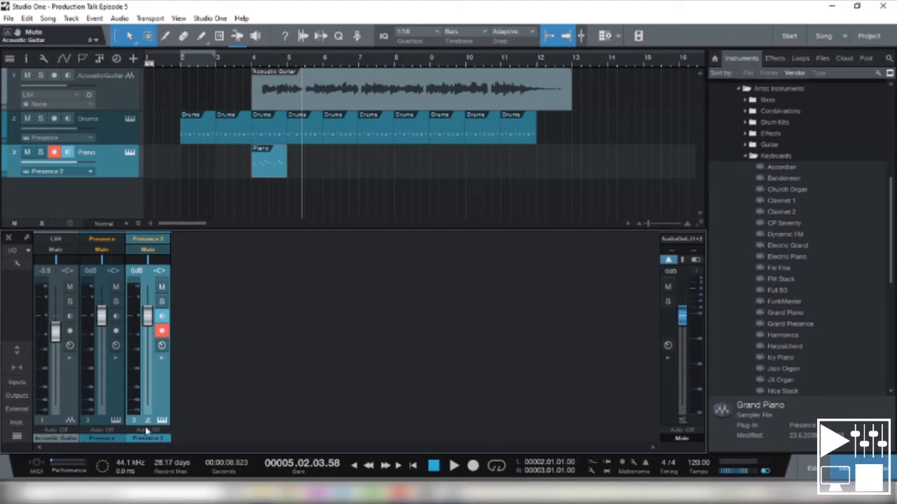
- Colour the Acoustic Guitar channel and its track dark green
{"action": "right_click", "coordinate": [61, 439]}
{"action": "left_click", "coordinate": [58, 440]}
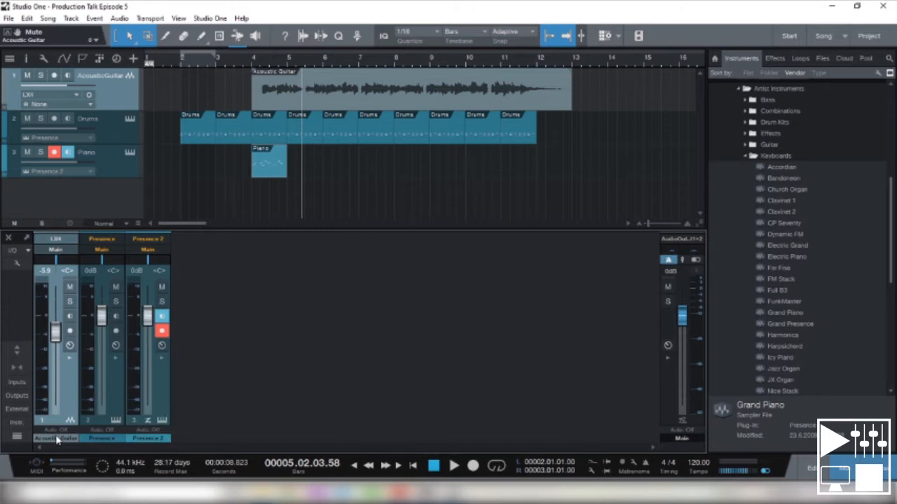
{"action": "left_click", "coordinate": [57, 439]}
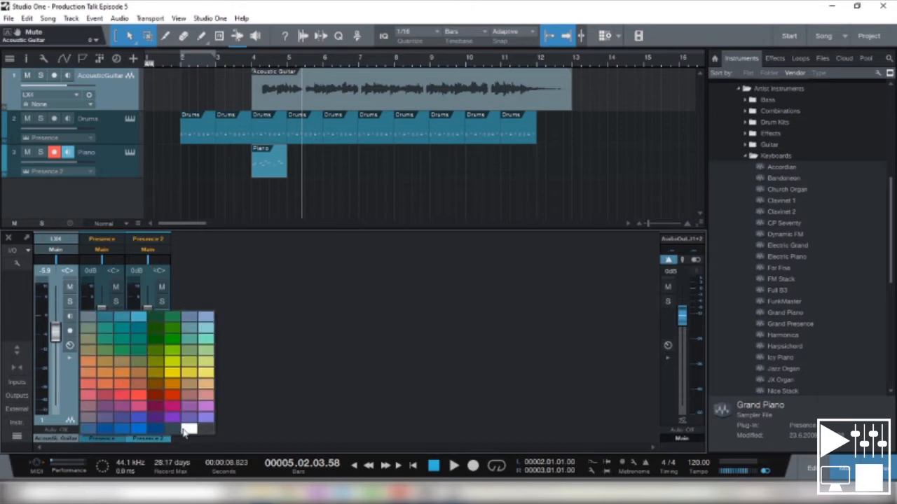
{"action": "left_click", "coordinate": [154, 347]}
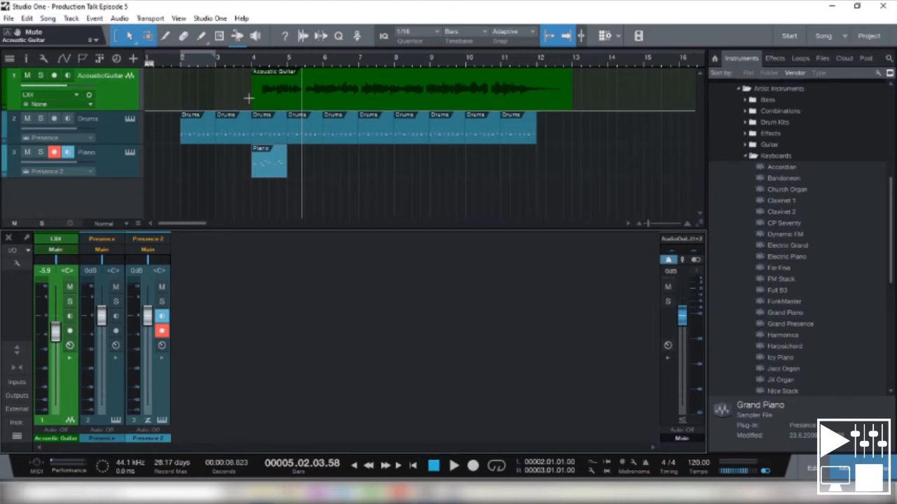
- Select the Drums track and colour its channel yellow
{"action": "left_click", "coordinate": [99, 122]}
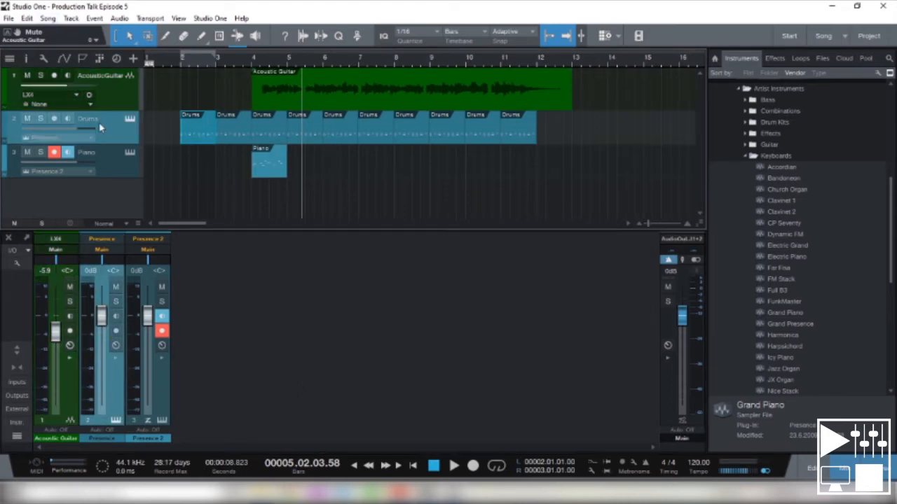
{"action": "left_click", "coordinate": [105, 440]}
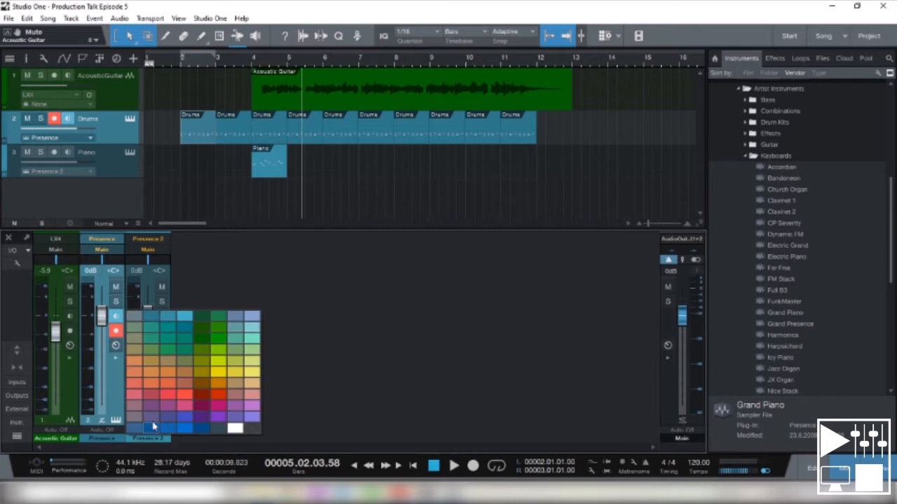
{"action": "left_click", "coordinate": [220, 381]}
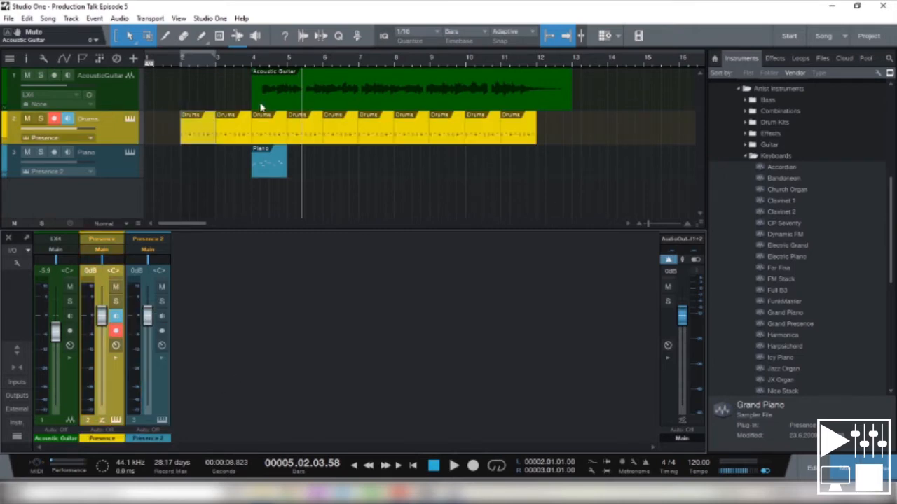
- Select the Piano track and colour its channel magenta
{"action": "left_click", "coordinate": [111, 161]}
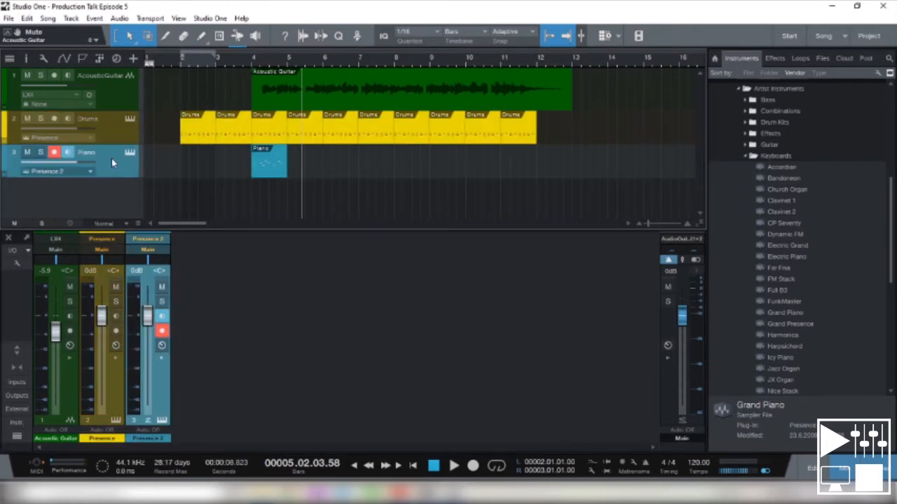
{"action": "left_click", "coordinate": [148, 442]}
{"action": "left_click", "coordinate": [265, 413]}
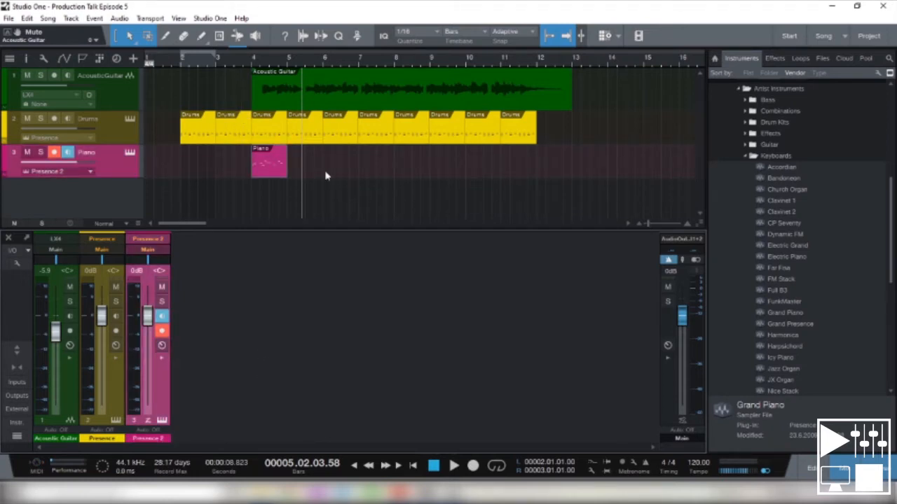
- Mute the Acoustic Guitar and Drums tracks, and switch the Piano track's record arming off and on again
{"action": "left_click", "coordinate": [54, 152]}
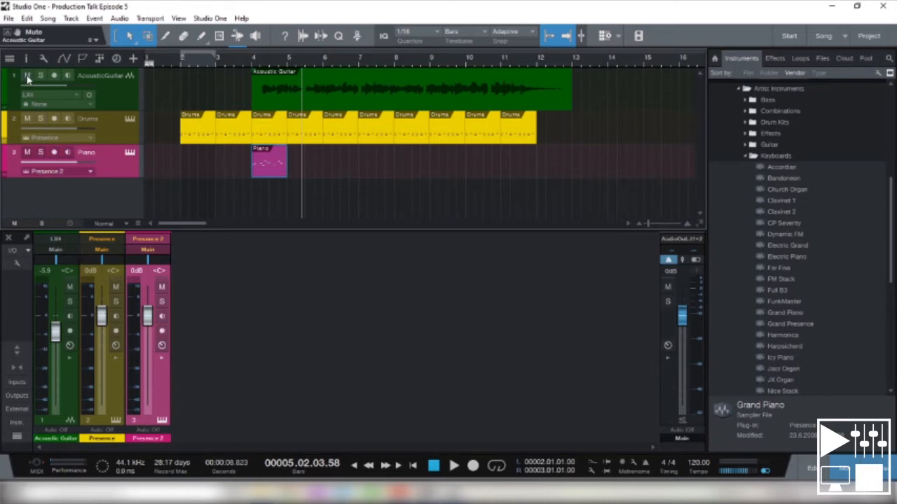
{"action": "left_click", "coordinate": [28, 75]}
{"action": "left_click", "coordinate": [27, 118]}
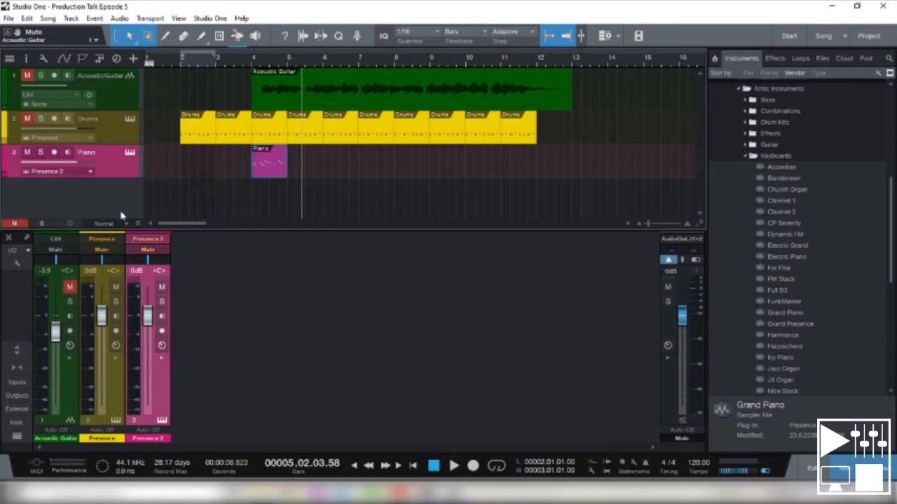
{"action": "left_click", "coordinate": [54, 153]}
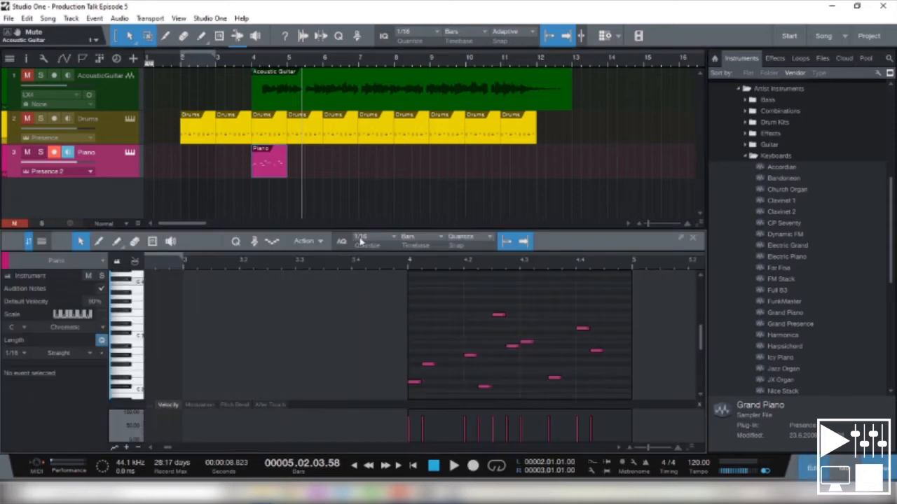
- Open the Piano part in the note editor and record a performance of piano chords from bar 5 to late in bar 13
{"action": "double_click", "coordinate": [278, 166]}
{"action": "left_click", "coordinate": [633, 262]}
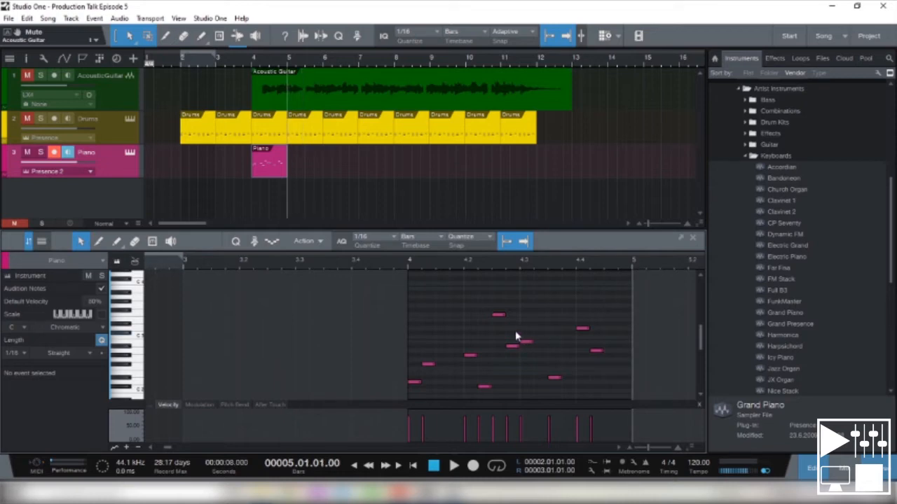
{"action": "left_click", "coordinate": [475, 466]}
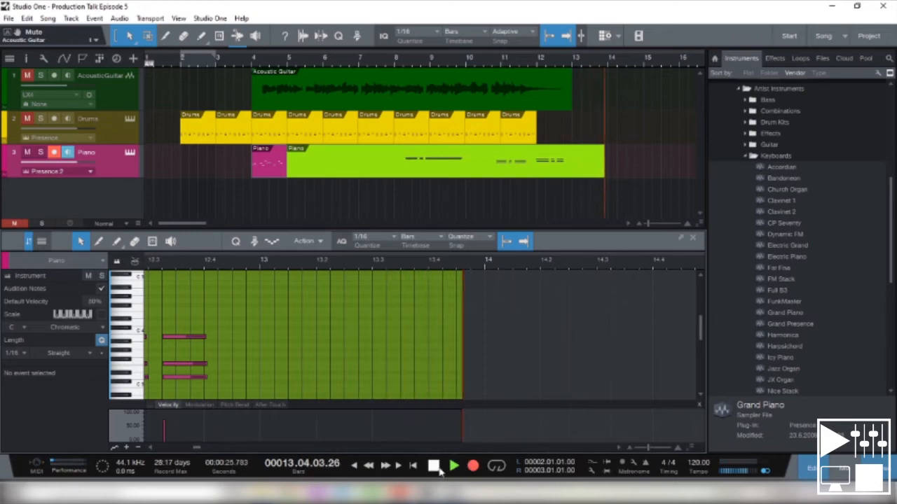
{"action": "left_click", "coordinate": [439, 468]}
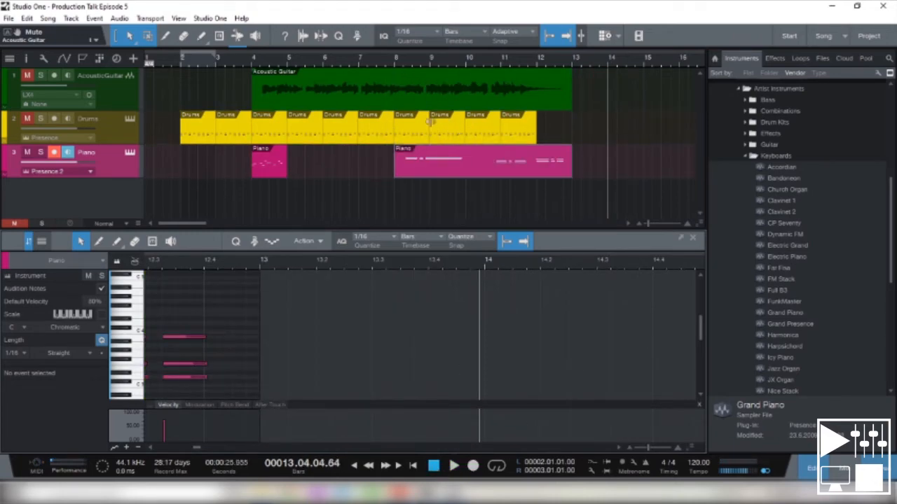
- Play back the recorded piano chords from early in bar 8 and stop in bar 9
{"action": "left_click", "coordinate": [406, 69]}
{"action": "key", "text": "space"}
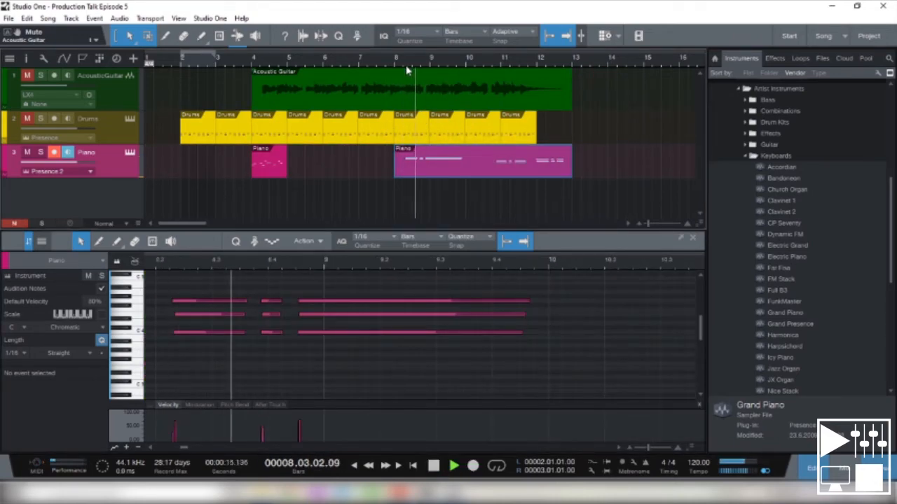
{"action": "key", "text": "space"}
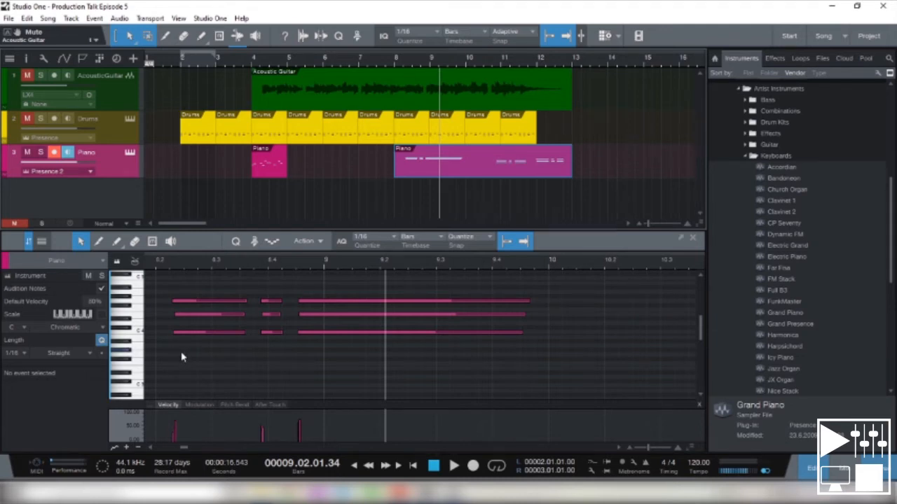
- Close the note editor and move the playback cursor to bar 5, then to the start of bar 8
{"action": "left_click", "coordinate": [814, 474]}
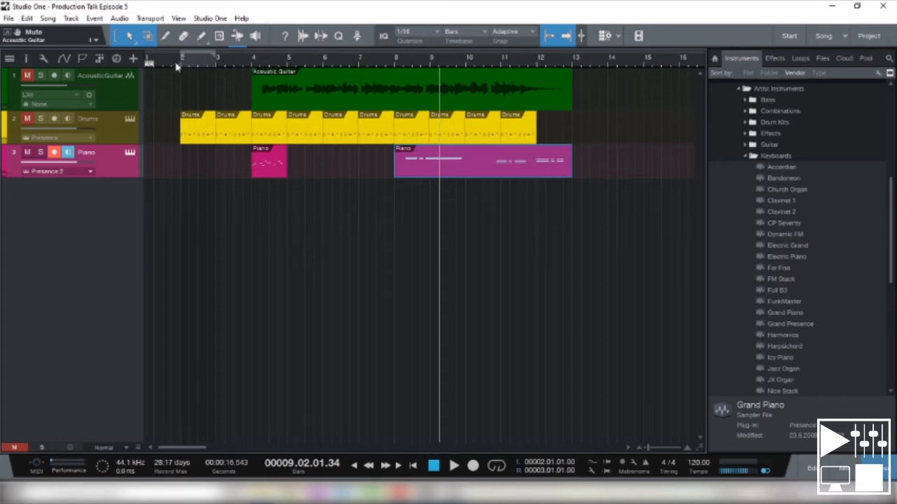
{"action": "left_click", "coordinate": [252, 65]}
{"action": "left_click", "coordinate": [286, 65]}
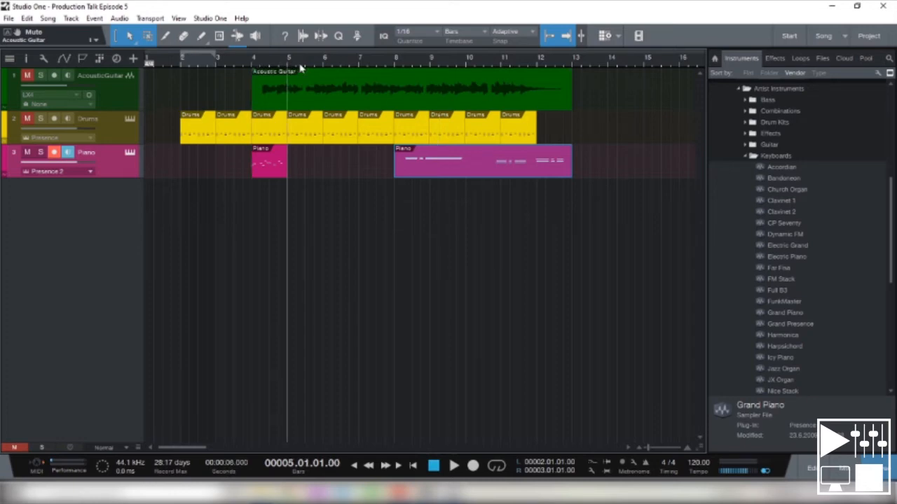
{"action": "left_click", "coordinate": [341, 57]}
{"action": "left_click", "coordinate": [359, 61]}
{"action": "left_click", "coordinate": [395, 61]}
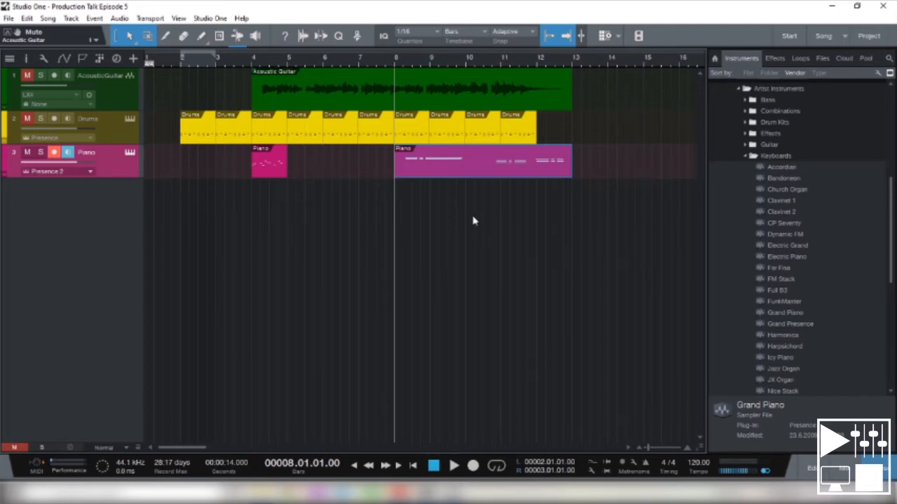
- Play the zoomed-in arrangement from bar 8 with Autoscroll on, stop in bar 13, and return to the song start
{"action": "left_click_drag", "start_coordinate": [648, 448], "coordinate": [658, 448]}
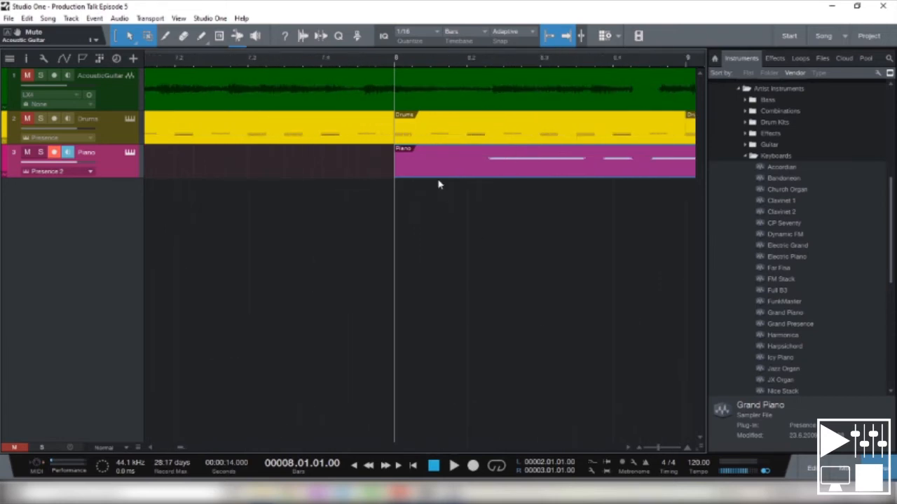
{"action": "key", "text": "space"}
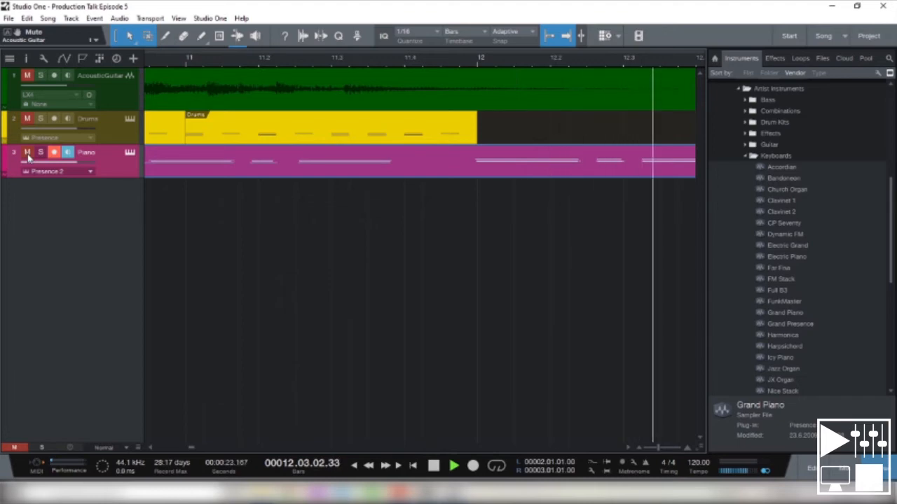
{"action": "key", "text": "space"}
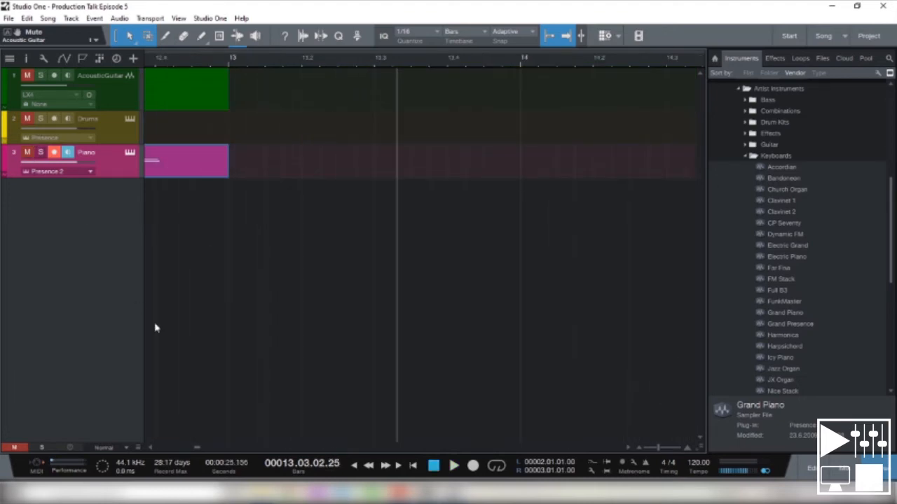
{"action": "left_click", "coordinate": [413, 466]}
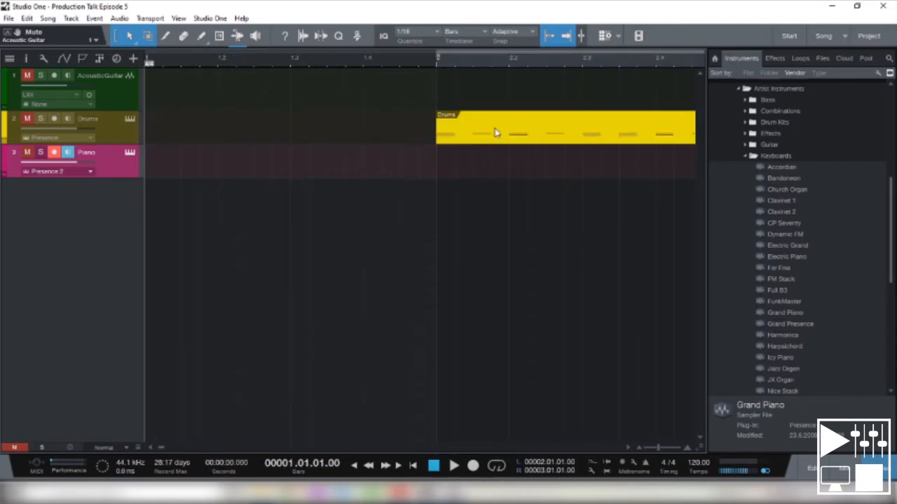
- Turn off Autoscroll, play from the song start into bar 5, and turn Autoscroll back on
{"action": "left_click", "coordinate": [566, 41]}
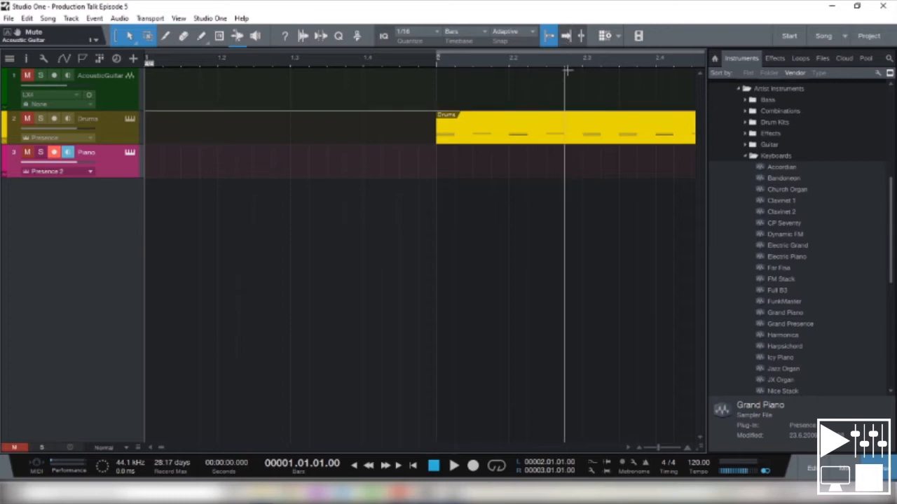
{"action": "key", "text": "space"}
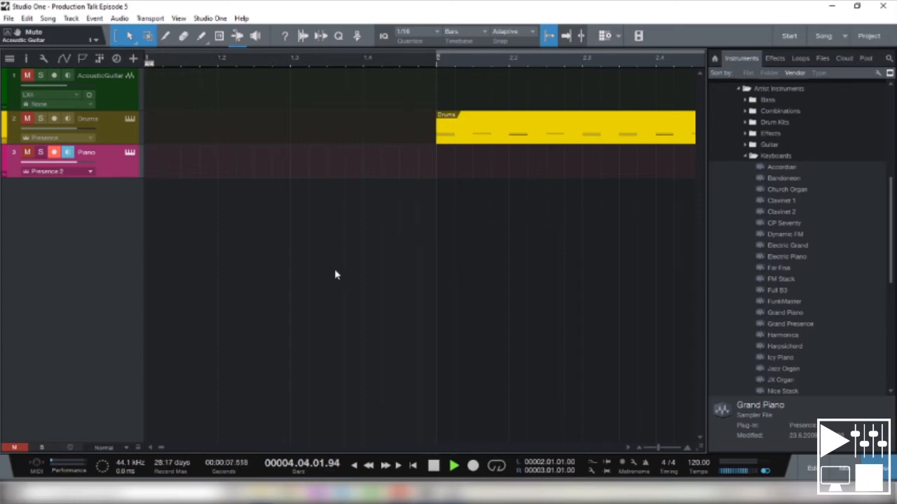
{"action": "left_click", "coordinate": [433, 465]}
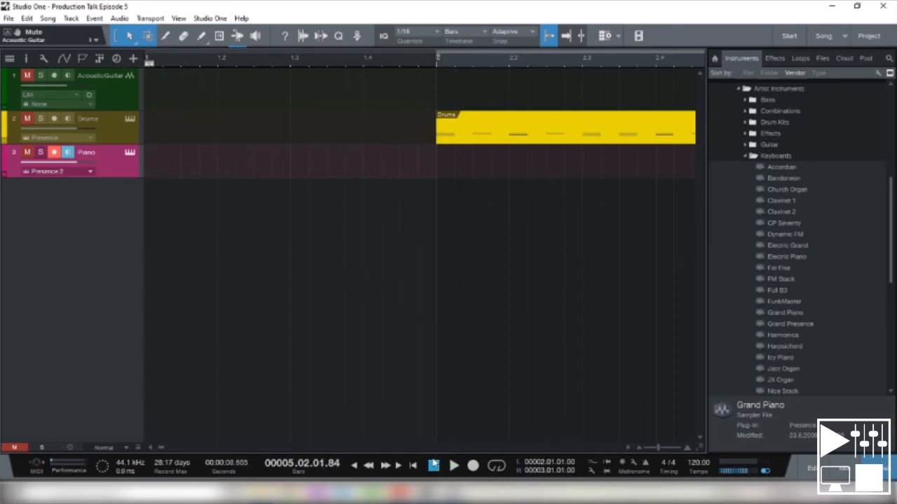
{"action": "left_click", "coordinate": [559, 37]}
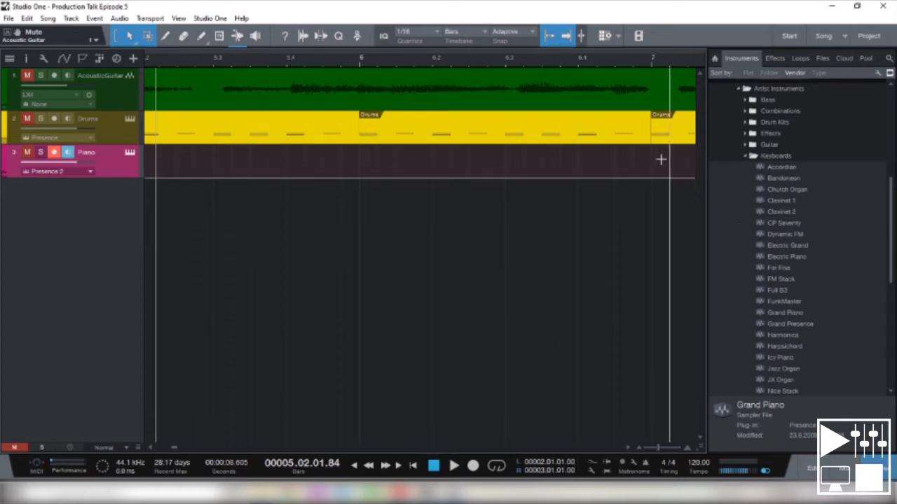
- Move the Acoustic Guitar event to about half a beat before bar 4, then disable snapping and shift it slightly later
{"action": "left_click_drag", "start_coordinate": [173, 449], "coordinate": [166, 448]}
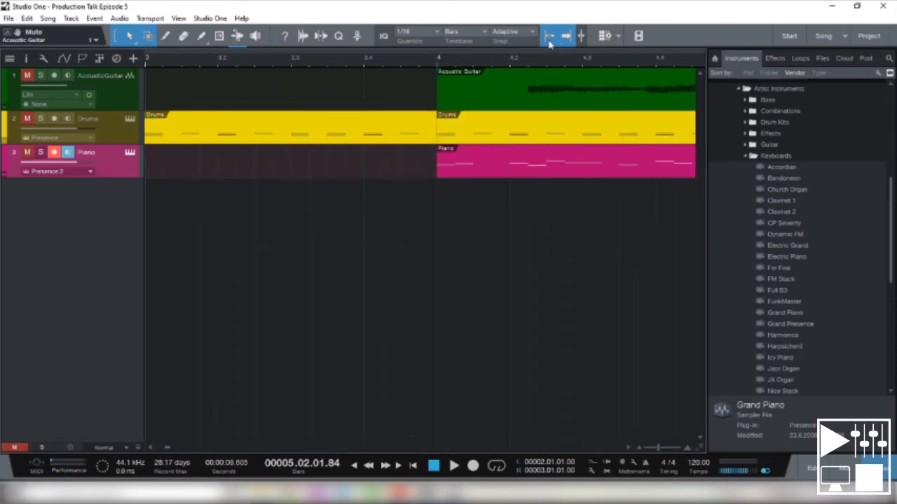
{"action": "left_click", "coordinate": [545, 106]}
{"action": "left_click_drag", "start_coordinate": [545, 106], "coordinate": [482, 102]}
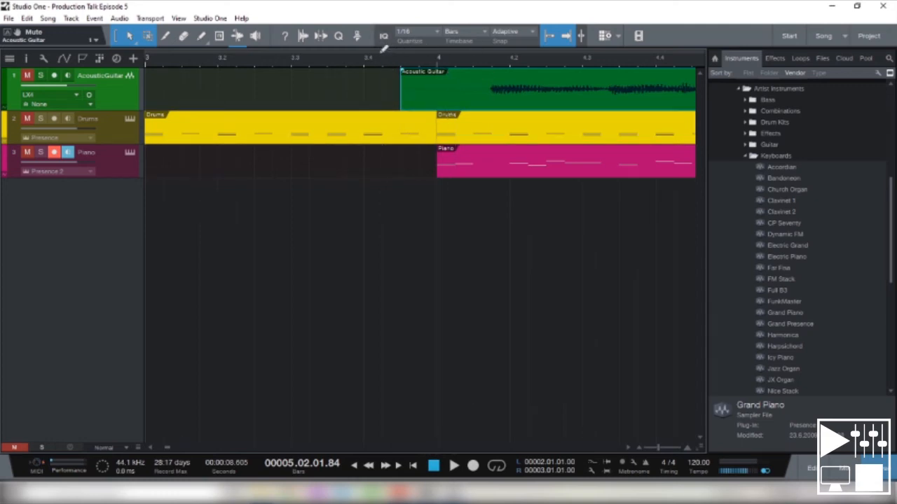
{"action": "left_click", "coordinate": [549, 37]}
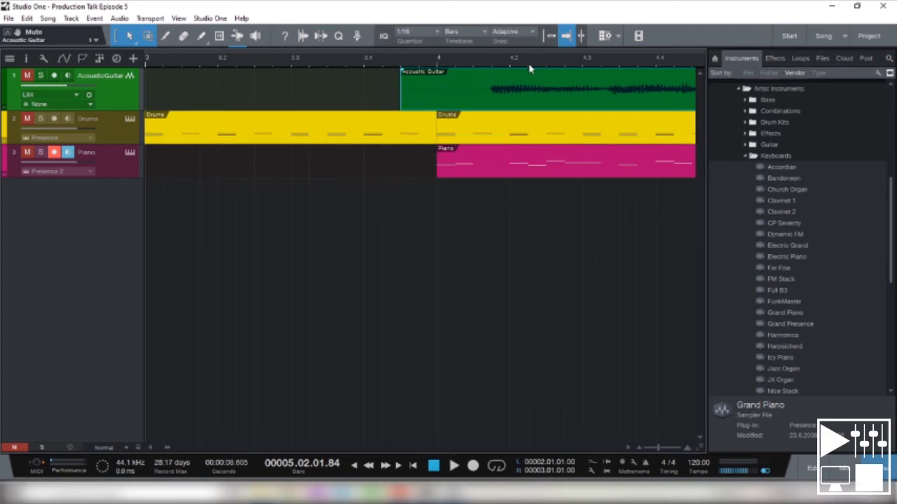
{"action": "mouse_move", "coordinate": [458, 98]}
{"action": "left_mouse_down"}
{"action": "mouse_move", "coordinate": [492, 100]}
{"action": "mouse_move", "coordinate": [470, 110]}
{"action": "left_mouse_up"}
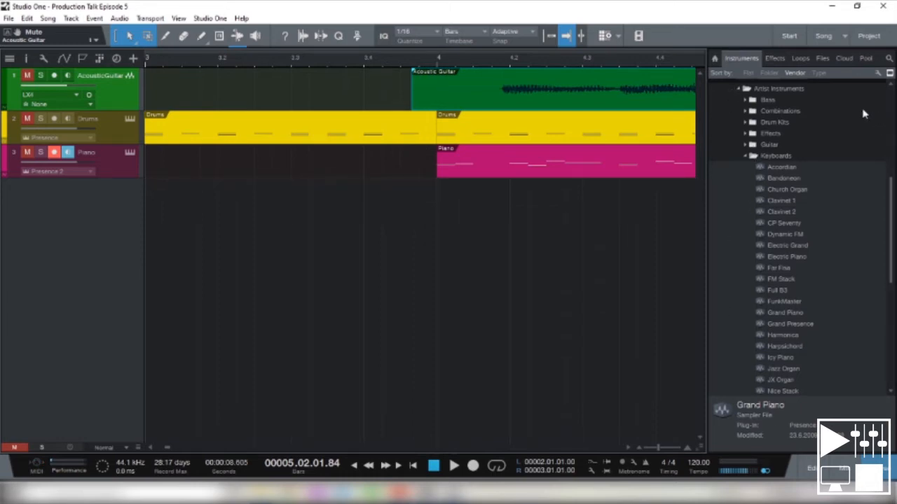
- Insert the PreSonus Channel Strip effect on the Acoustic Guitar track and unmute the track
{"action": "left_click", "coordinate": [774, 59]}
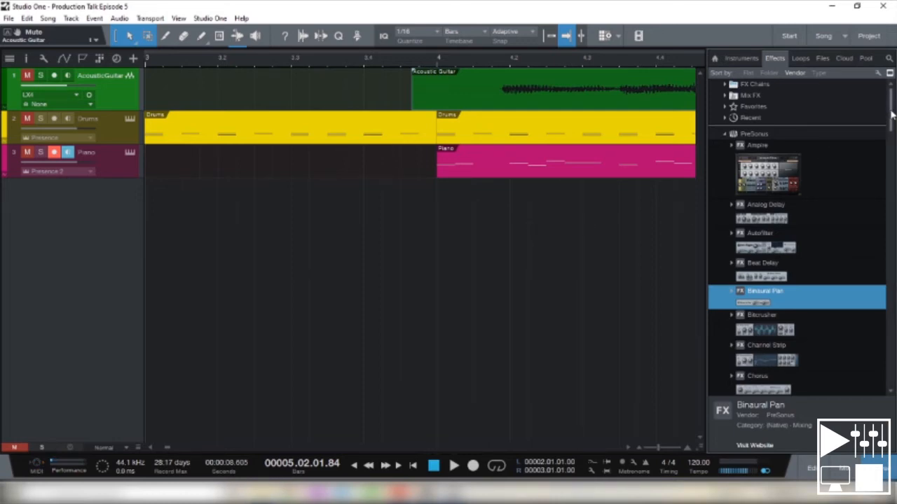
{"action": "scroll", "coordinate": [839, 264], "scroll_direction": "down", "scroll_amount": 3}
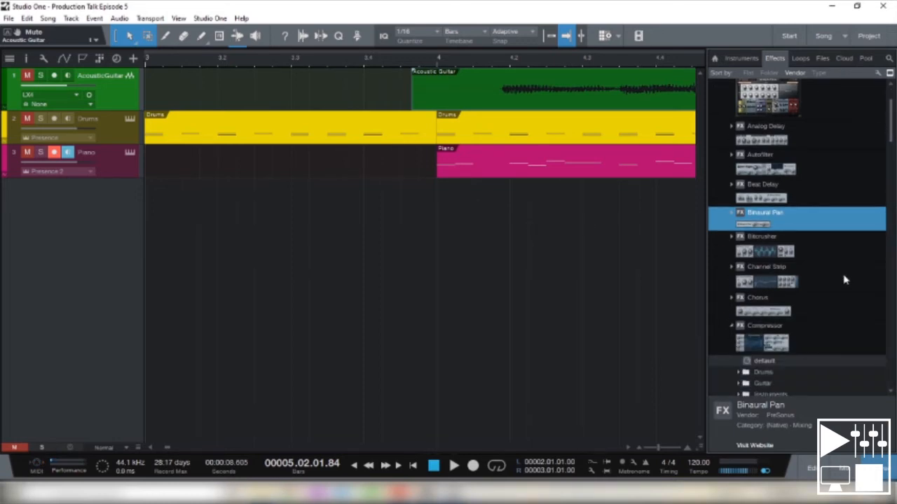
{"action": "left_click", "coordinate": [770, 284]}
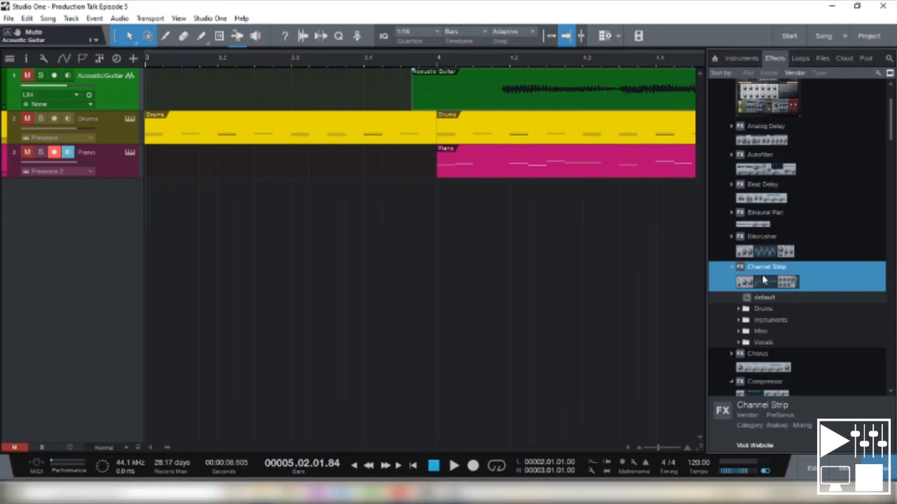
{"action": "left_click_drag", "start_coordinate": [764, 280], "coordinate": [109, 81]}
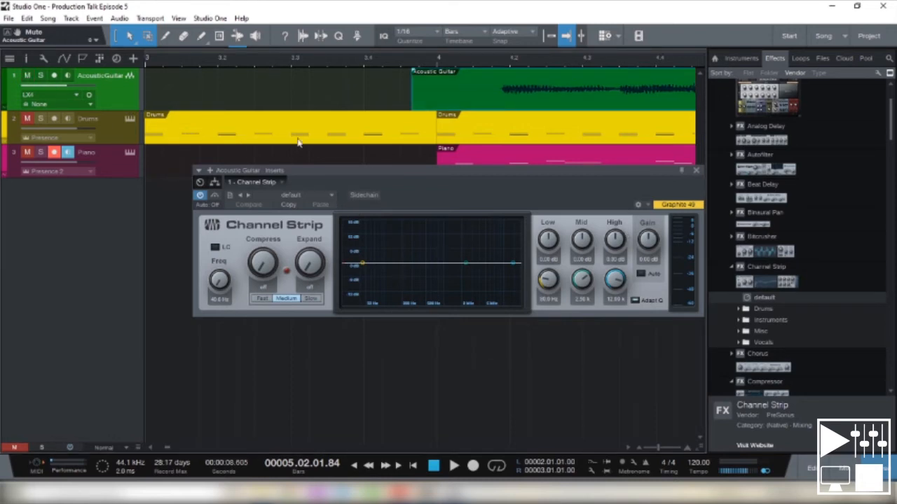
- Place the playback cursor early in bar 4 and switch the Channel Strip's low cut on and off again
{"action": "left_click", "coordinate": [485, 68]}
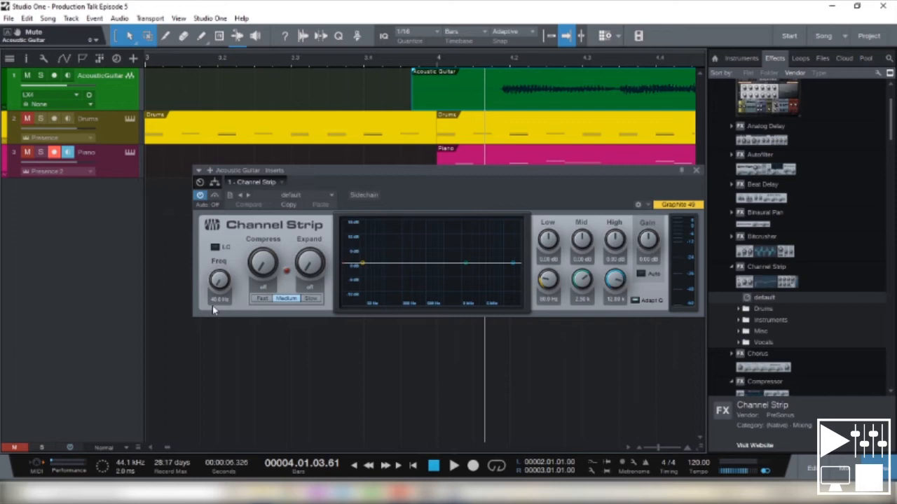
{"action": "left_click", "coordinate": [215, 248]}
{"action": "left_click", "coordinate": [215, 248]}
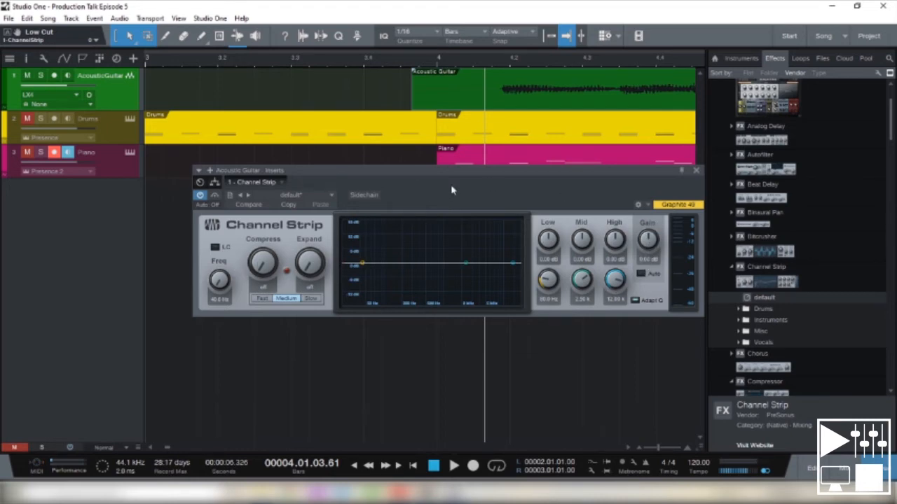
- During playback, shape the guitar in Channel Strip: low cut about 119 Hz, Low +5.4 dB, Mid about −5 dB, High about +4.7 dB at 4.56 kHz
{"action": "left_click_drag", "start_coordinate": [452, 177], "coordinate": [433, 183]}
{"action": "left_click", "coordinate": [502, 83]}
{"action": "key", "text": "space"}
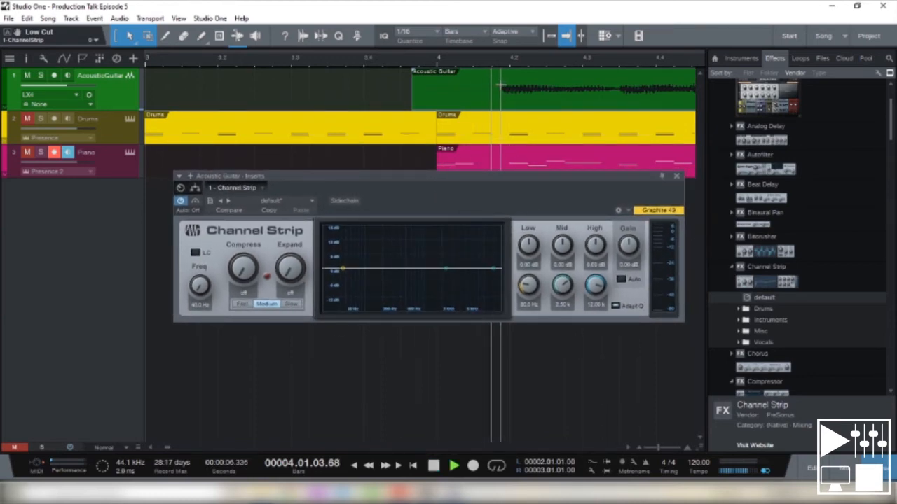
{"action": "left_click_drag", "start_coordinate": [447, 267], "coordinate": [433, 280]}
{"action": "mouse_move", "coordinate": [342, 269]}
{"action": "left_mouse_down"}
{"action": "mouse_move", "coordinate": [349, 255]}
{"action": "mouse_move", "coordinate": [342, 274]}
{"action": "mouse_move", "coordinate": [354, 278]}
{"action": "left_mouse_up"}
{"action": "left_click", "coordinate": [195, 253]}
{"action": "left_click_drag", "start_coordinate": [495, 269], "coordinate": [465, 259]}
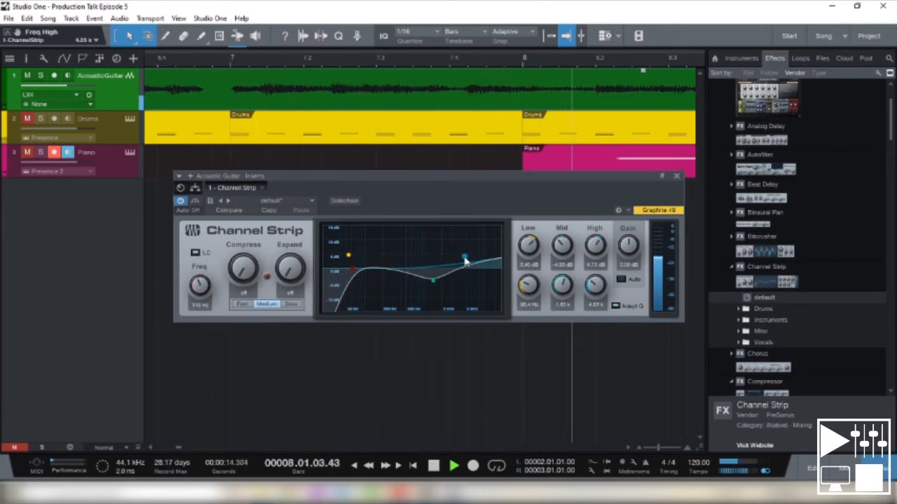
{"action": "key", "text": "space"}
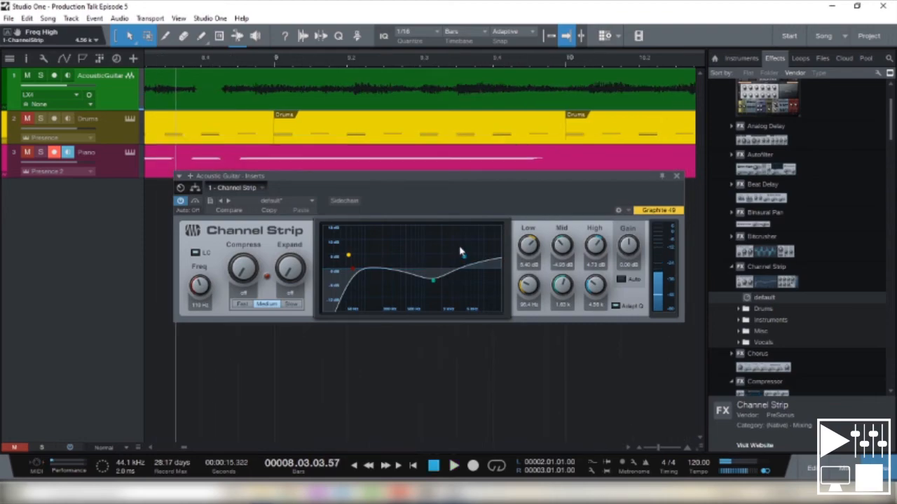
{"action": "left_click", "coordinate": [676, 176]}
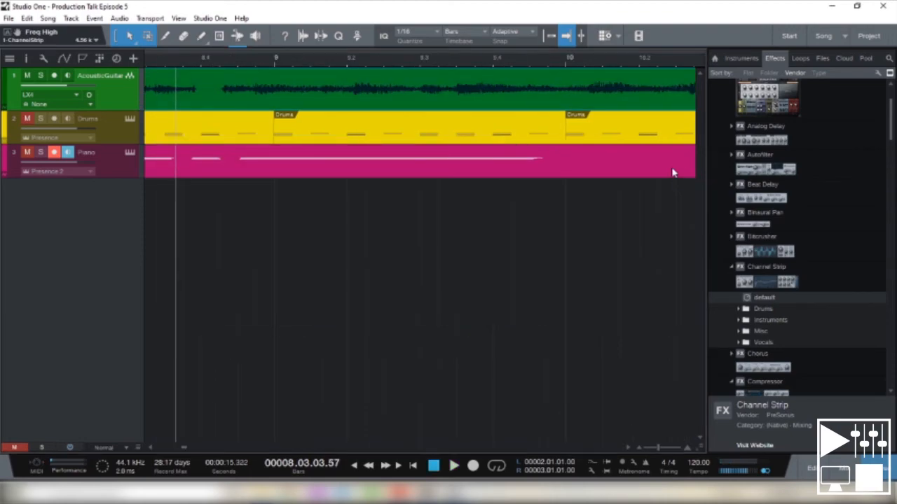
- Find Pro EQ among the effects and insert it after Channel Strip on the Acoustic Guitar track
{"action": "scroll", "coordinate": [792, 337], "scroll_direction": "down", "scroll_amount": 3}
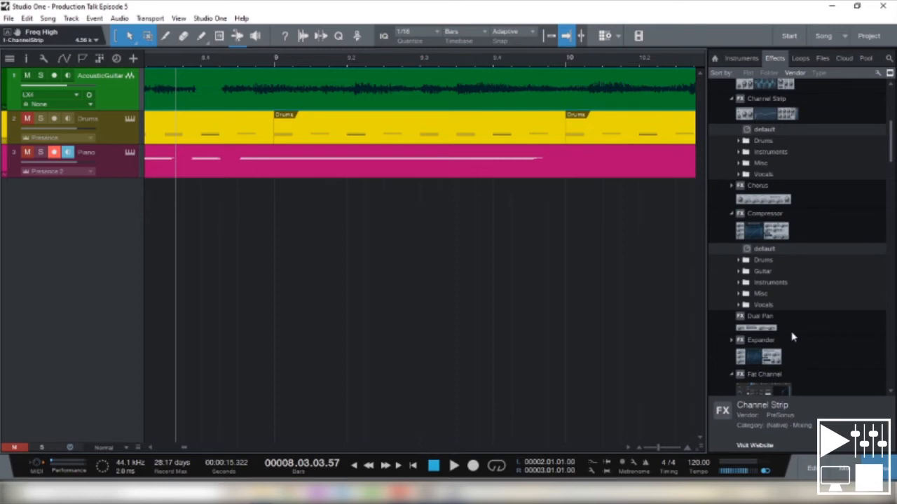
{"action": "scroll", "coordinate": [791, 337], "scroll_direction": "down", "scroll_amount": 8}
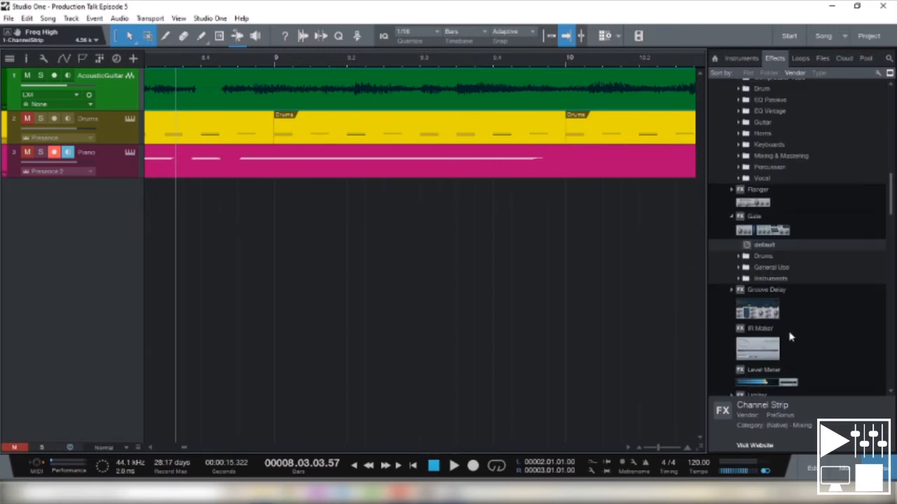
{"action": "scroll", "coordinate": [790, 336], "scroll_direction": "down", "scroll_amount": 3}
{"action": "scroll", "coordinate": [789, 337], "scroll_direction": "down", "scroll_amount": 2}
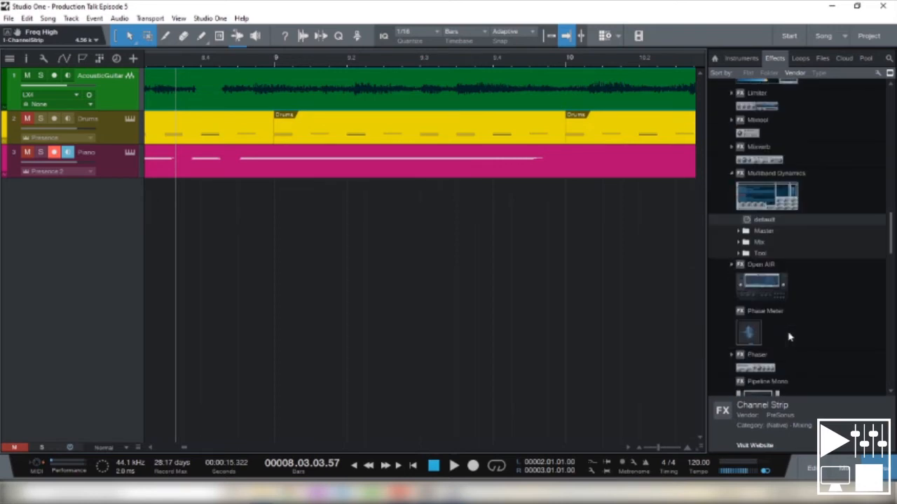
{"action": "scroll", "coordinate": [788, 337], "scroll_direction": "down", "scroll_amount": 3}
{"action": "left_click", "coordinate": [761, 322]}
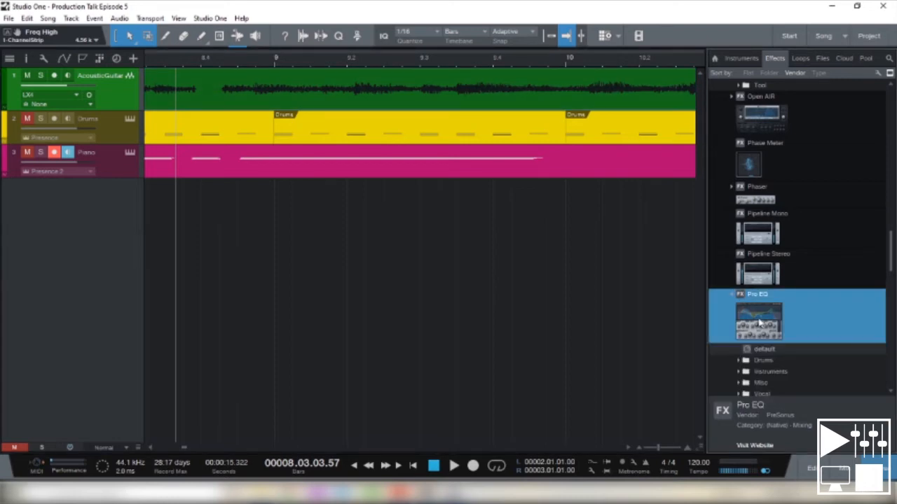
{"action": "left_click_drag", "start_coordinate": [761, 323], "coordinate": [112, 98]}
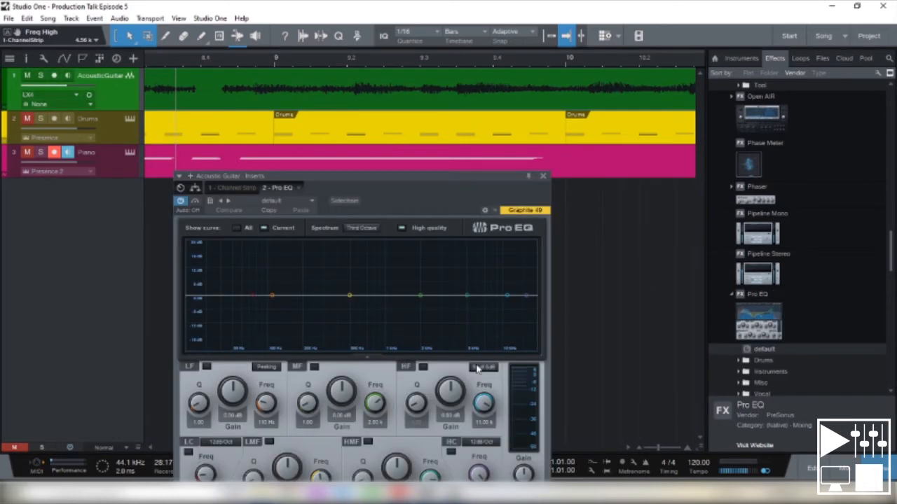
{"action": "left_click_drag", "start_coordinate": [380, 176], "coordinate": [457, 116]}
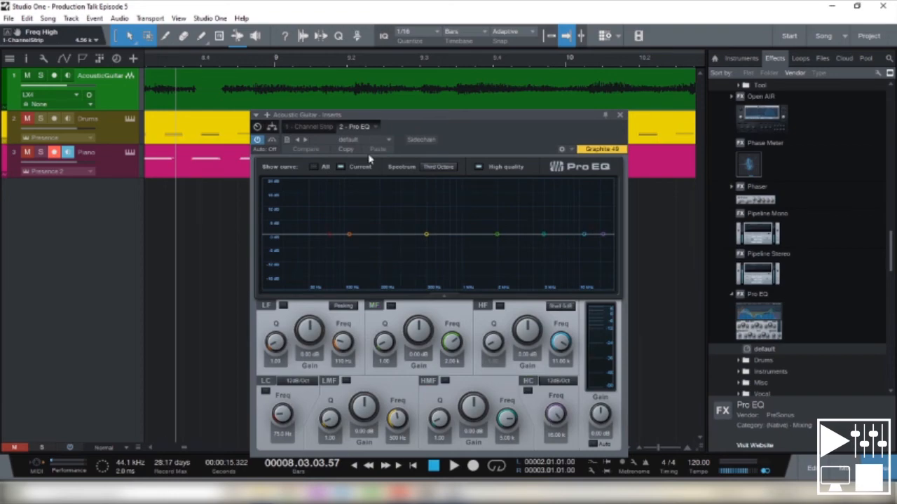
- During playback, shape the guitar in Pro EQ: low cut near 40 Hz, LF boost below 100 Hz, LMF about +8 dB and MF about −13 dB
{"action": "key", "text": "space"}
{"action": "left_click_drag", "start_coordinate": [350, 234], "coordinate": [298, 248]}
{"action": "left_click_drag", "start_coordinate": [425, 234], "coordinate": [460, 216]}
{"action": "mouse_move", "coordinate": [544, 234]}
{"action": "left_mouse_down"}
{"action": "mouse_move", "coordinate": [511, 204]}
{"action": "mouse_move", "coordinate": [548, 259]}
{"action": "left_mouse_up"}
{"action": "key", "text": "space"}
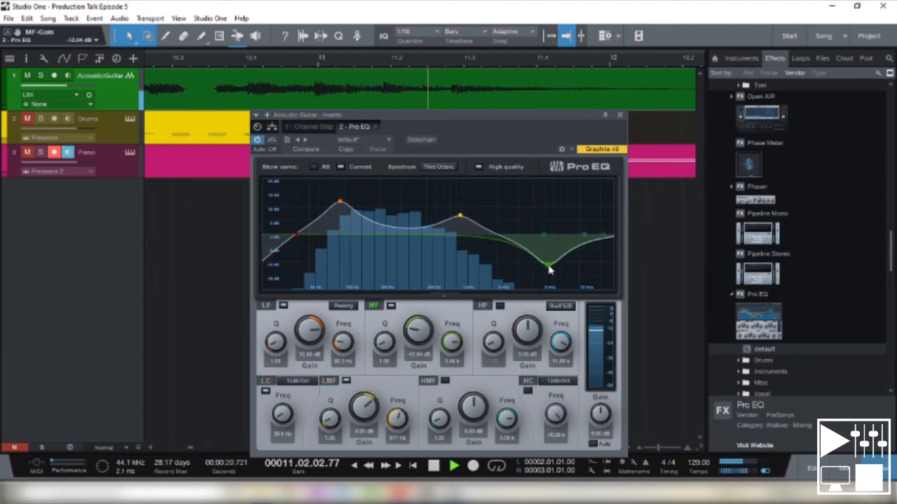
{"action": "left_click", "coordinate": [619, 114]}
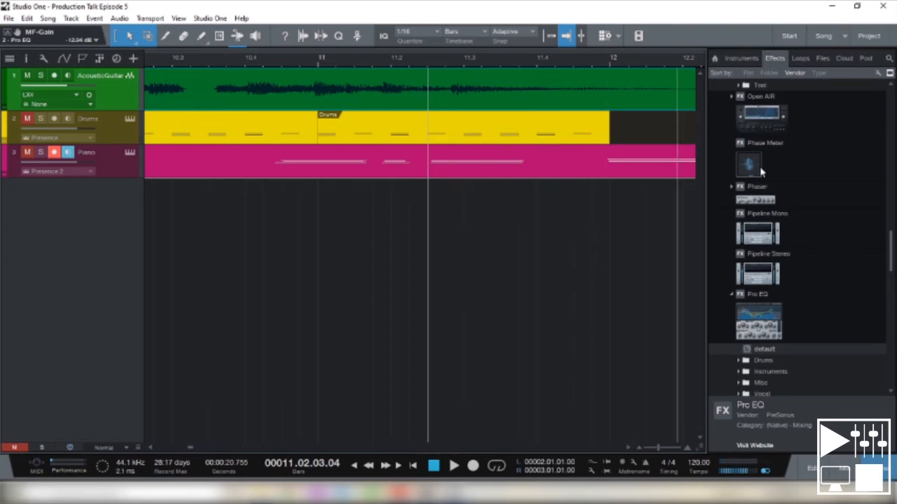
- Look through the PreSonus effects list, from Pro EQ to the reverb presets and back up to Ampire
{"action": "scroll", "coordinate": [821, 231], "scroll_direction": "up", "scroll_amount": 4}
{"action": "scroll", "coordinate": [819, 226], "scroll_direction": "down", "scroll_amount": 20}
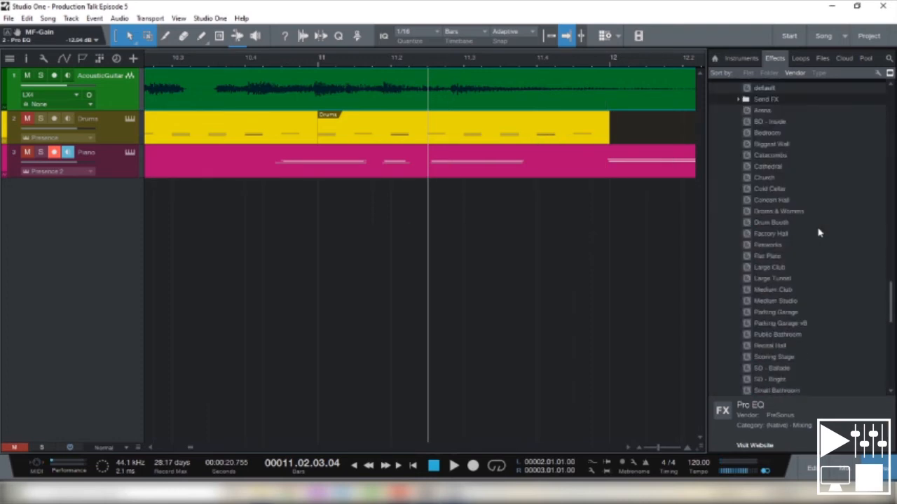
{"action": "scroll", "coordinate": [802, 242], "scroll_direction": "up", "scroll_amount": 7}
{"action": "scroll", "coordinate": [803, 245], "scroll_direction": "up", "scroll_amount": 20}
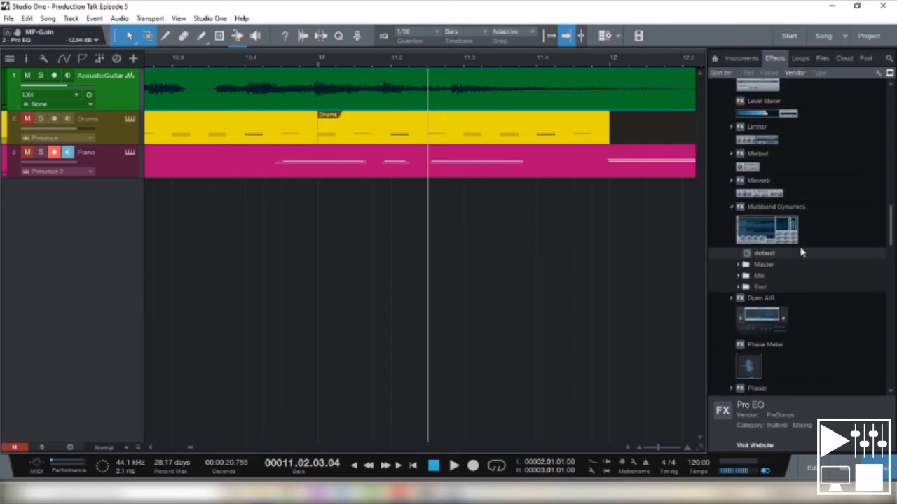
{"action": "scroll", "coordinate": [802, 252], "scroll_direction": "up", "scroll_amount": 8}
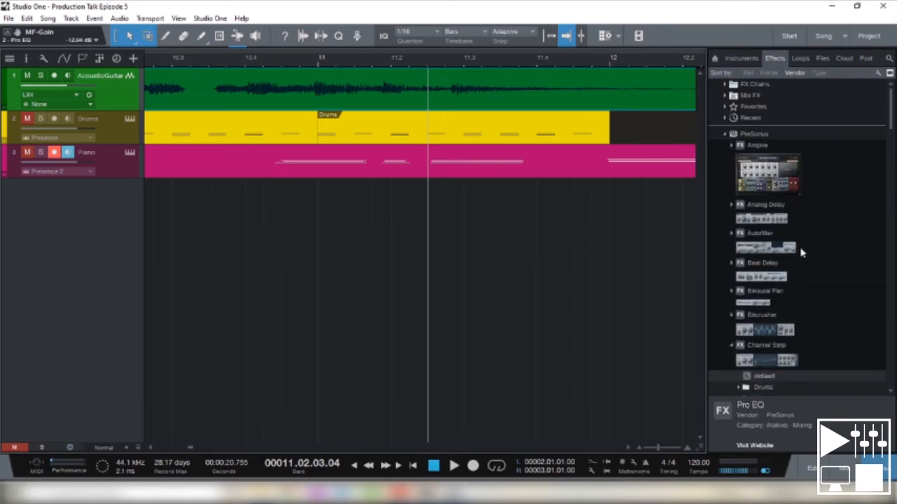
{"action": "scroll", "coordinate": [830, 160], "scroll_direction": "down", "scroll_amount": 5}
{"action": "scroll", "coordinate": [830, 160], "scroll_direction": "up", "scroll_amount": 5}
- Mute the Acoustic Guitar track and add the Dubstep drum loop Dubstep Hats & Rides 004.wav as a new track below Piano
{"action": "left_click", "coordinate": [800, 59]}
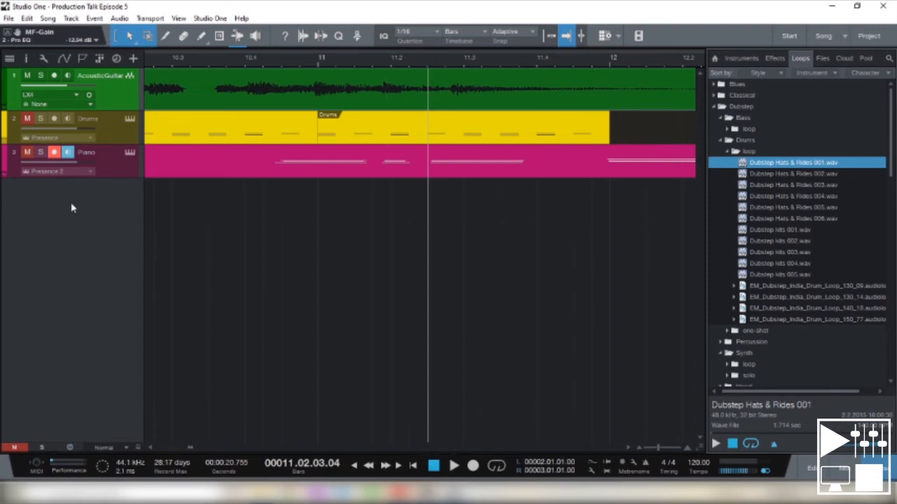
{"action": "left_click", "coordinate": [27, 75]}
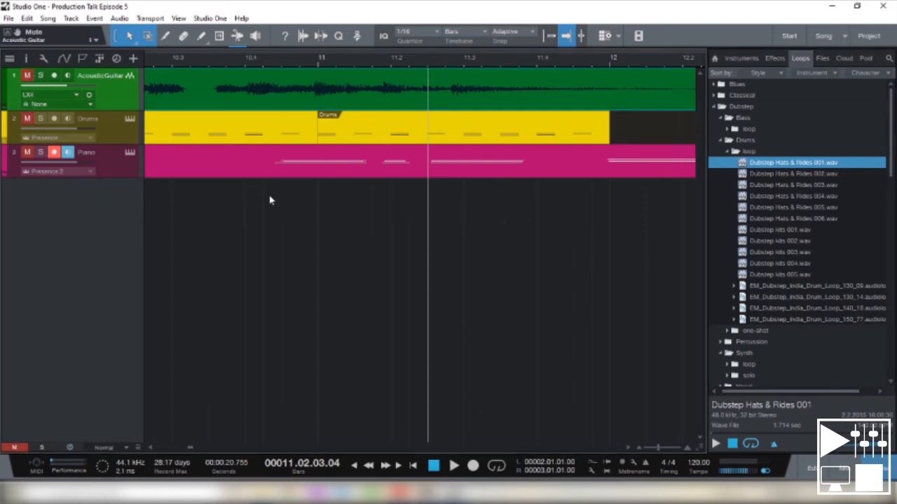
{"action": "left_click", "coordinate": [780, 198]}
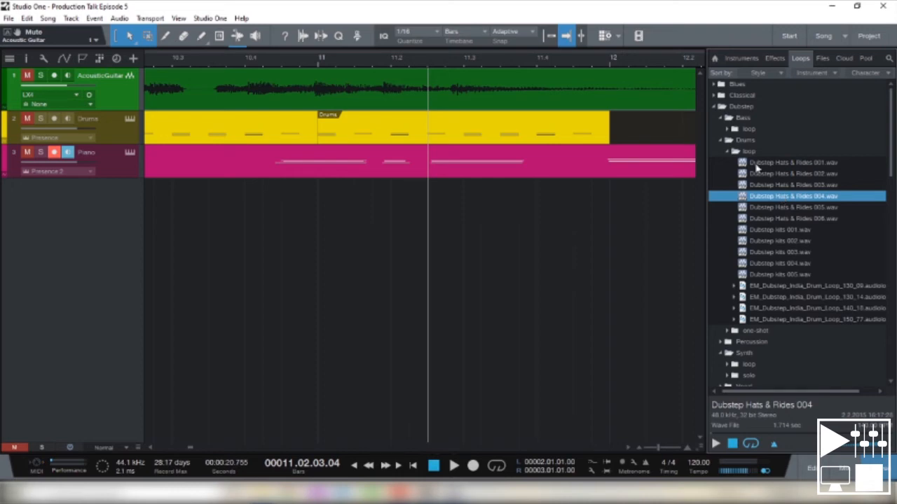
{"action": "left_click_drag", "start_coordinate": [767, 199], "coordinate": [174, 228]}
- Locate the Dubstep Hats & Rides 004 event in bar 10 and play the song from just before it
{"action": "left_click", "coordinate": [413, 466]}
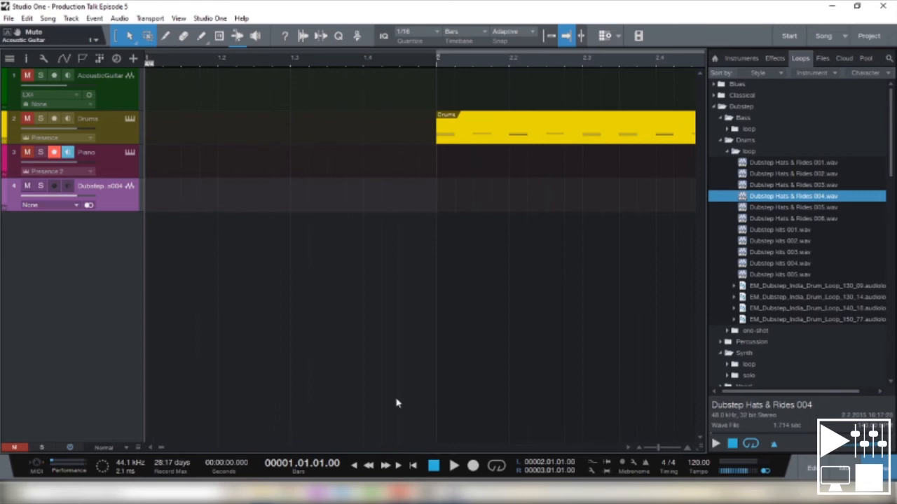
{"action": "left_click_drag", "start_coordinate": [161, 449], "coordinate": [170, 452]}
{"action": "left_click", "coordinate": [381, 220]}
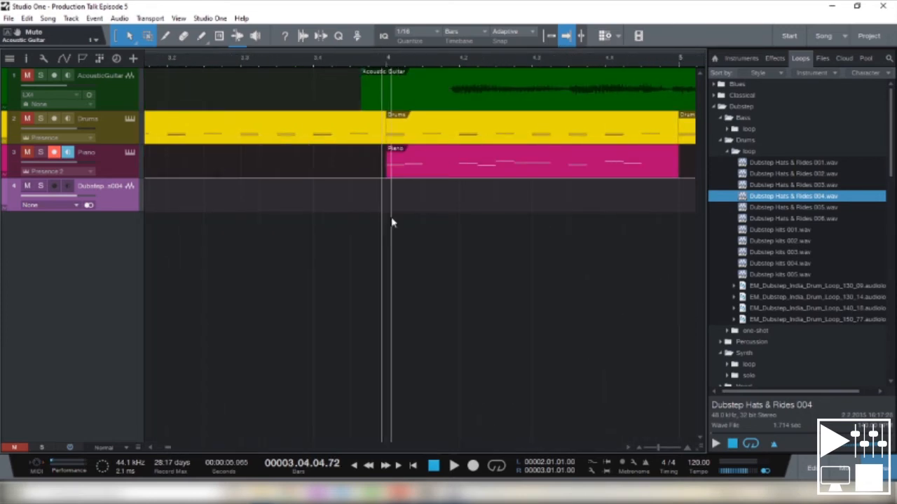
{"action": "key", "text": "space"}
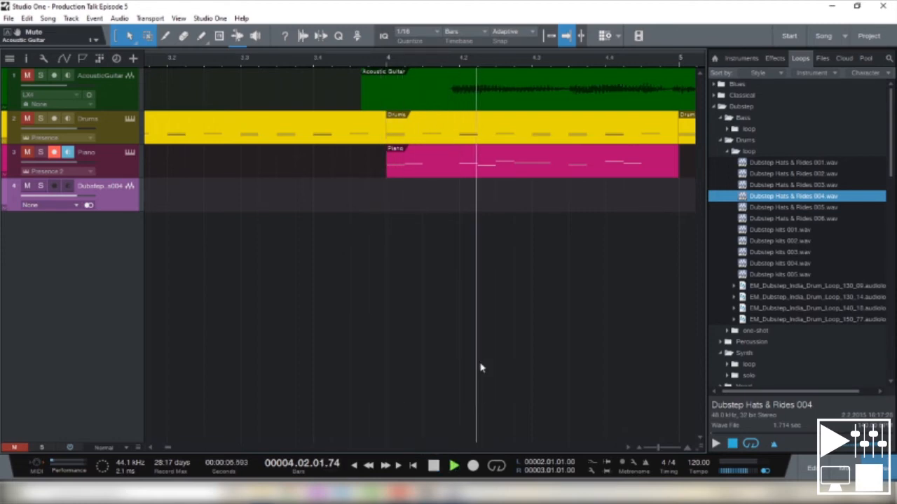
{"action": "key", "text": "space"}
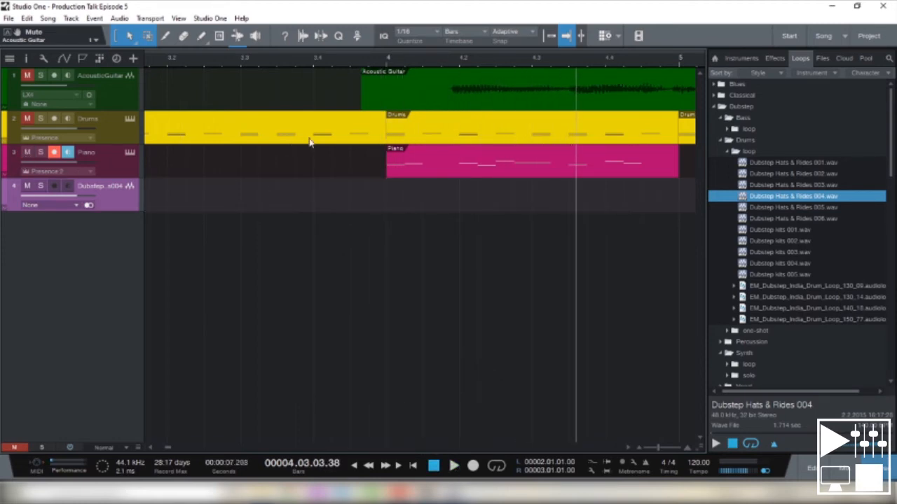
{"action": "scroll", "coordinate": [168, 448], "scroll_direction": "right", "scroll_amount": 5}
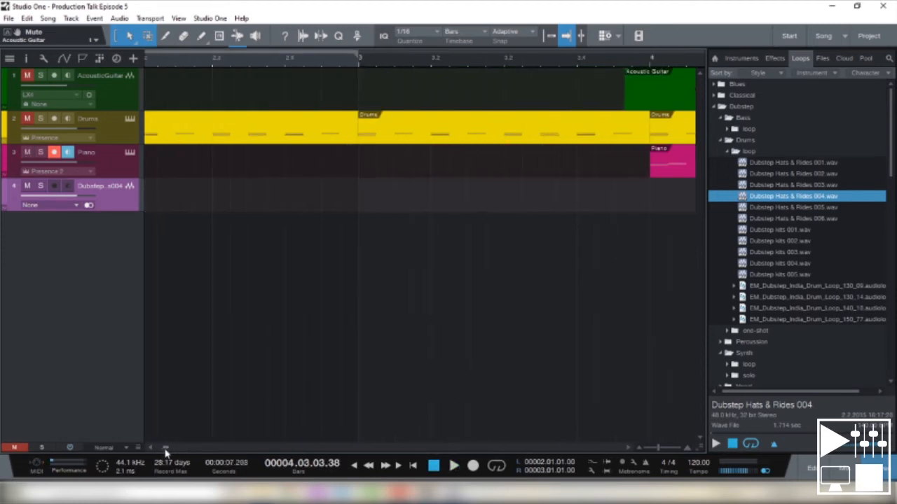
{"action": "scroll", "coordinate": [172, 449], "scroll_direction": "right", "scroll_amount": 12}
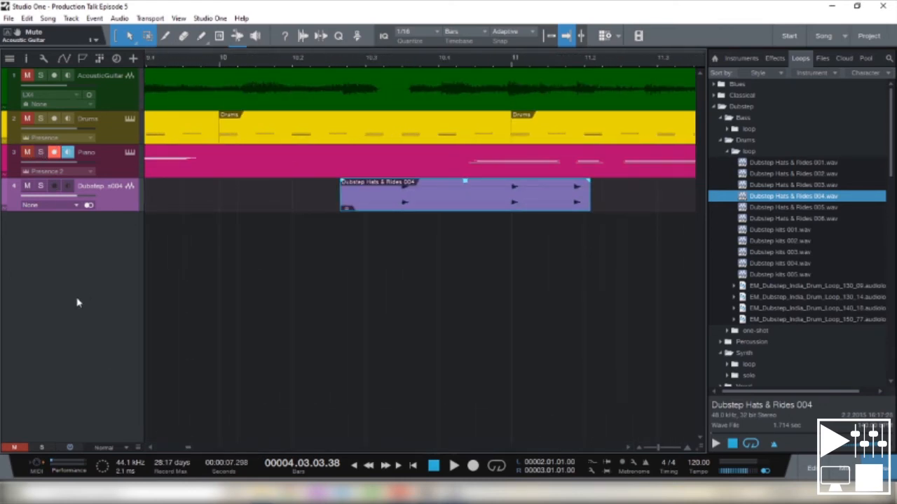
{"action": "left_click", "coordinate": [335, 62]}
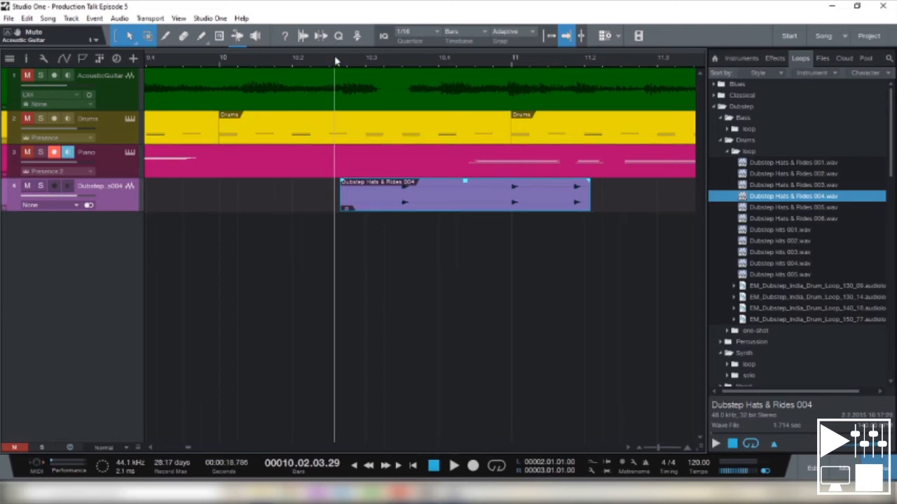
{"action": "key", "text": "space"}
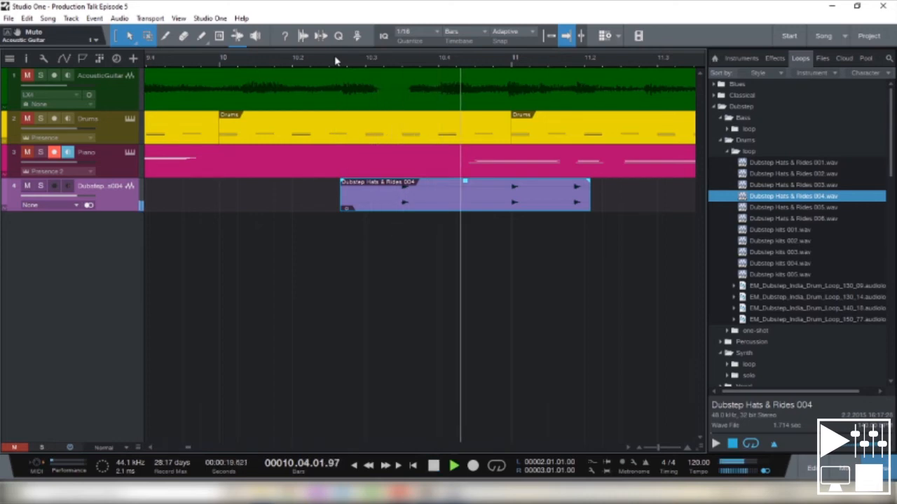
{"action": "key", "text": "space"}
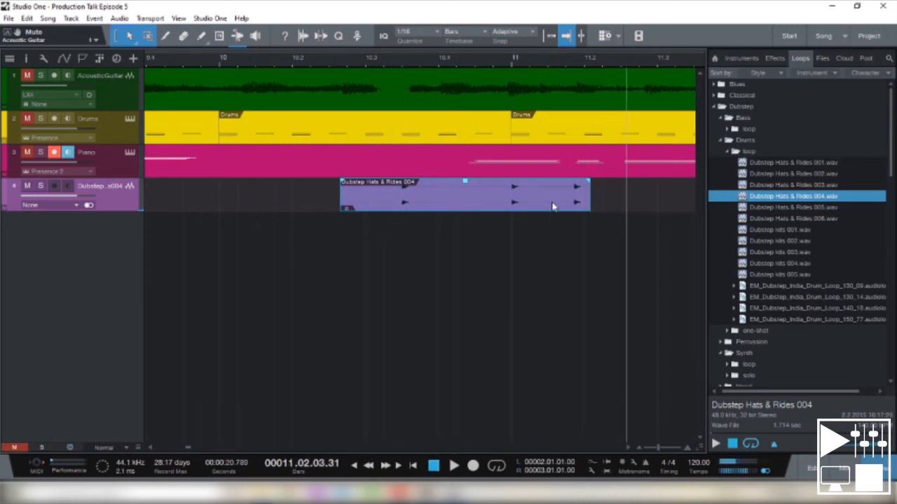
- Add EM_Dubstep_India_Drum_Loop_130_09 on a new track in bar 10 and play the song from its start
{"action": "left_click_drag", "start_coordinate": [795, 286], "coordinate": [350, 229]}
{"action": "left_click", "coordinate": [327, 59]}
{"action": "key", "text": "space"}
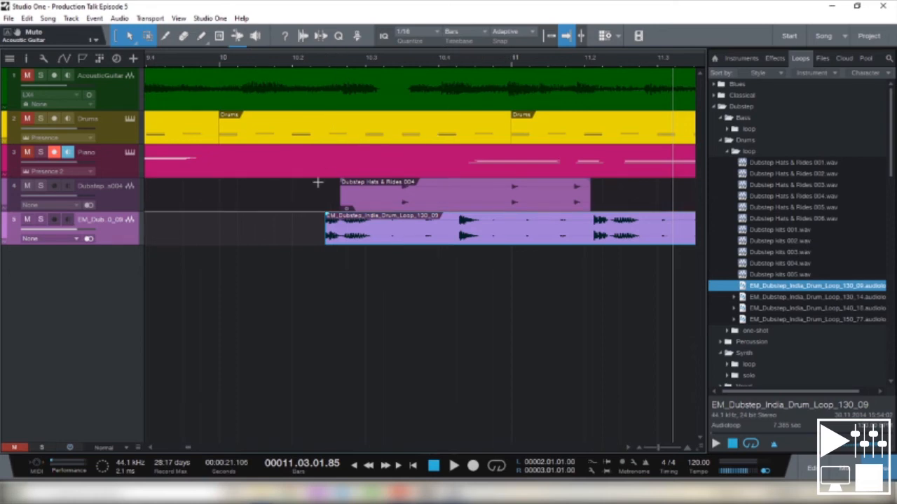
- Show the mixing console, expand the Acoustic Guitar channel's inserts, and review its Channel Strip and Pro EQ settings
{"action": "left_click", "coordinate": [838, 468]}
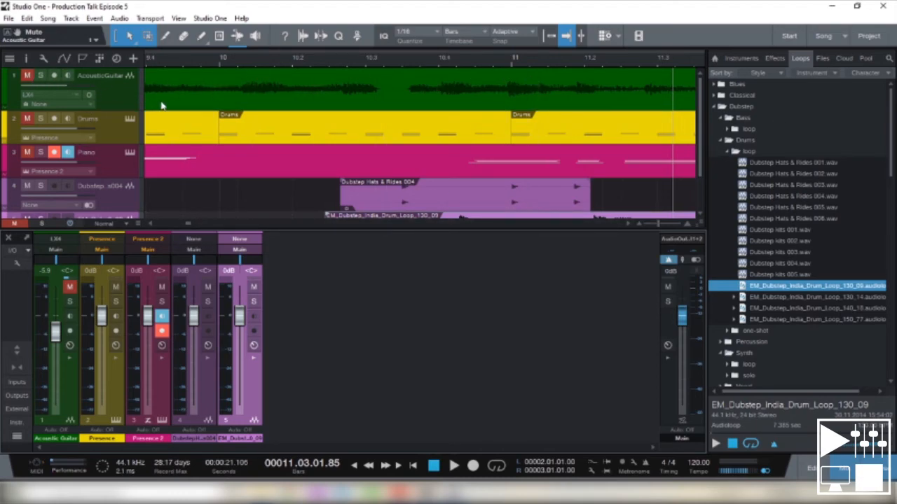
{"action": "left_click", "coordinate": [68, 361]}
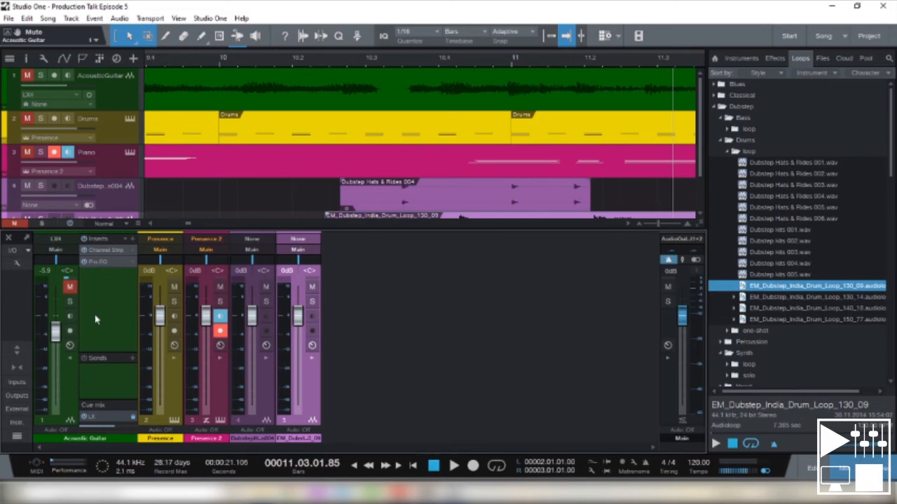
{"action": "left_click", "coordinate": [110, 252]}
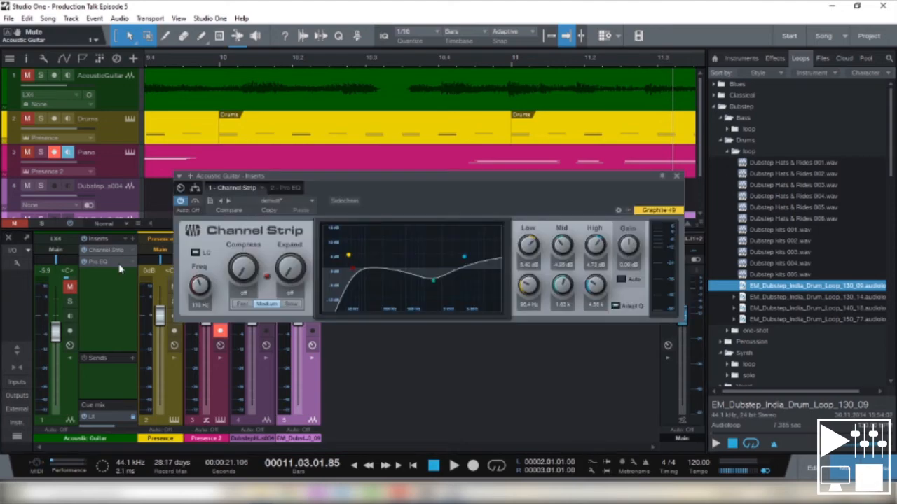
{"action": "left_click", "coordinate": [676, 176]}
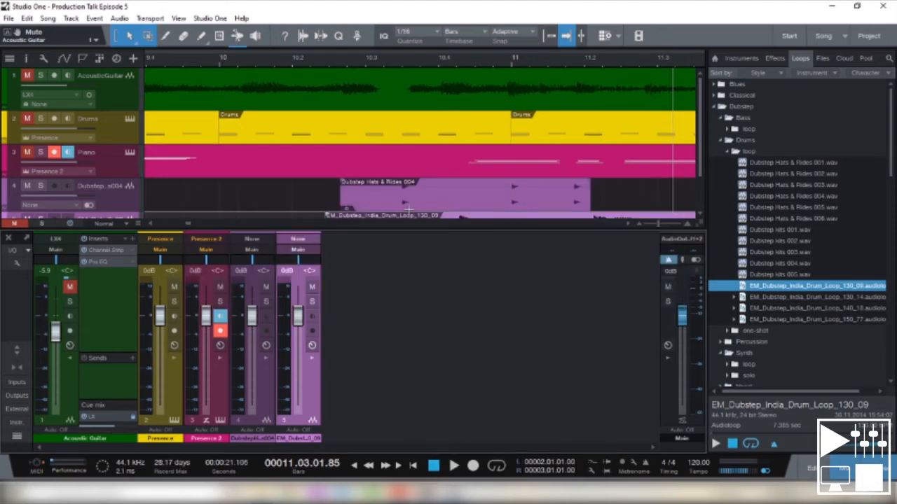
{"action": "left_click", "coordinate": [98, 262]}
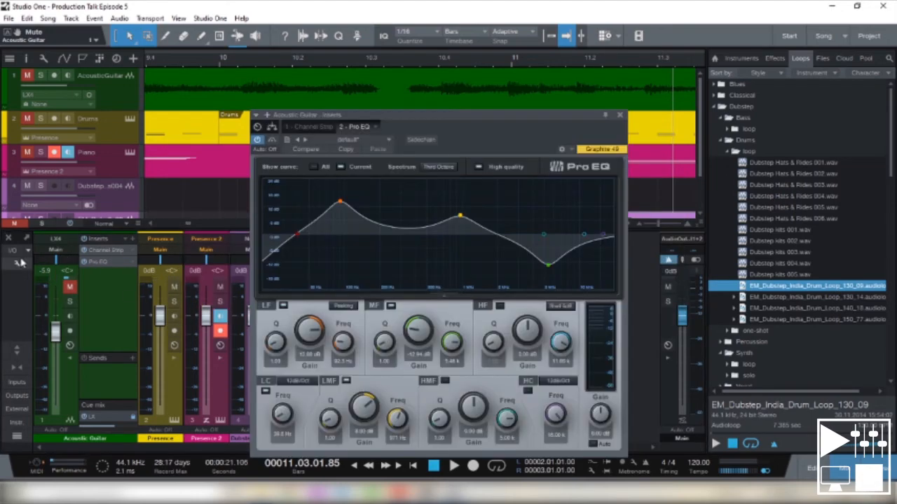
{"action": "left_click", "coordinate": [619, 115]}
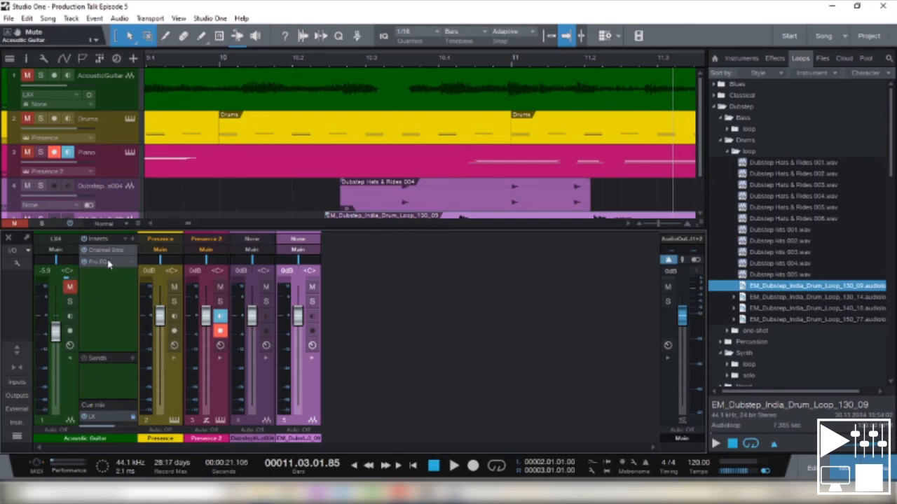
- Enlarge the docked console, detach it as a separate window and dock it again
{"action": "left_click_drag", "start_coordinate": [430, 227], "coordinate": [430, 211]}
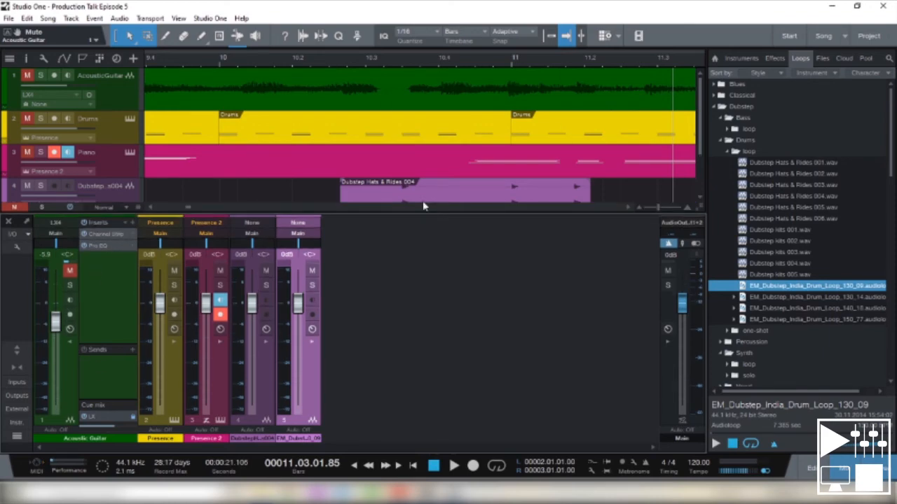
{"action": "left_click", "coordinate": [27, 223]}
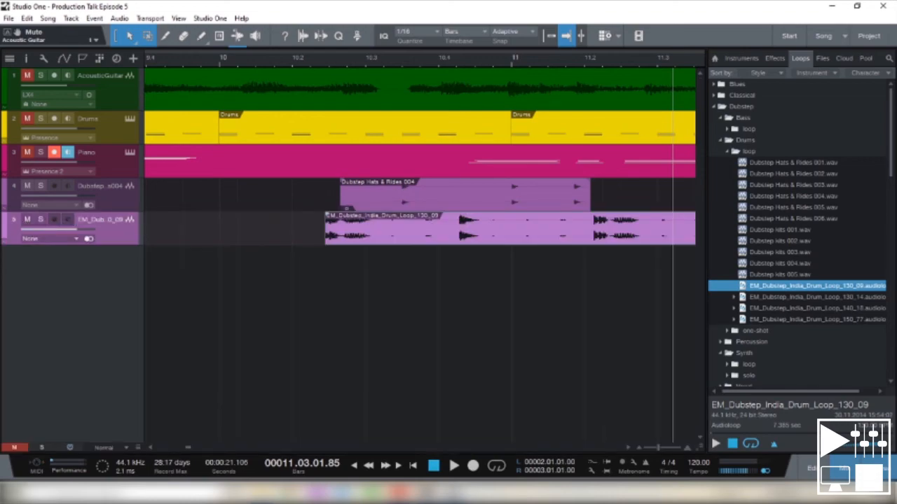
{"action": "key", "text": "F3"}
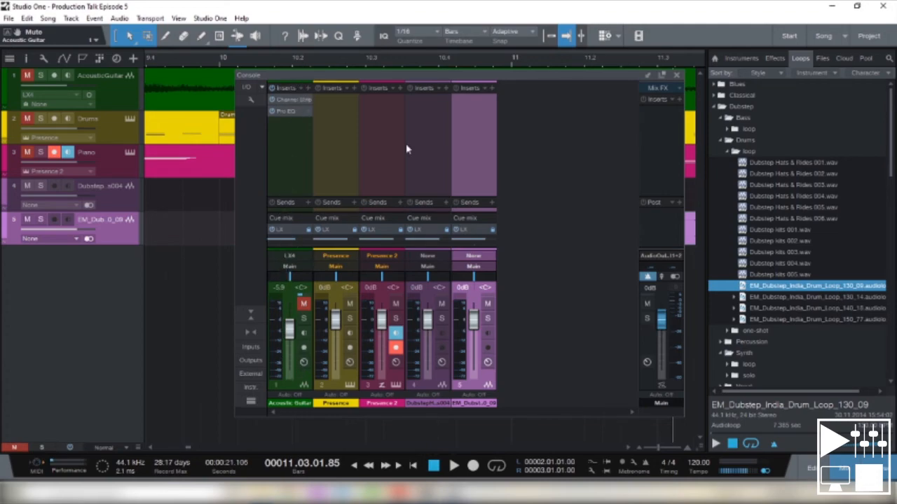
{"action": "left_click", "coordinate": [650, 76]}
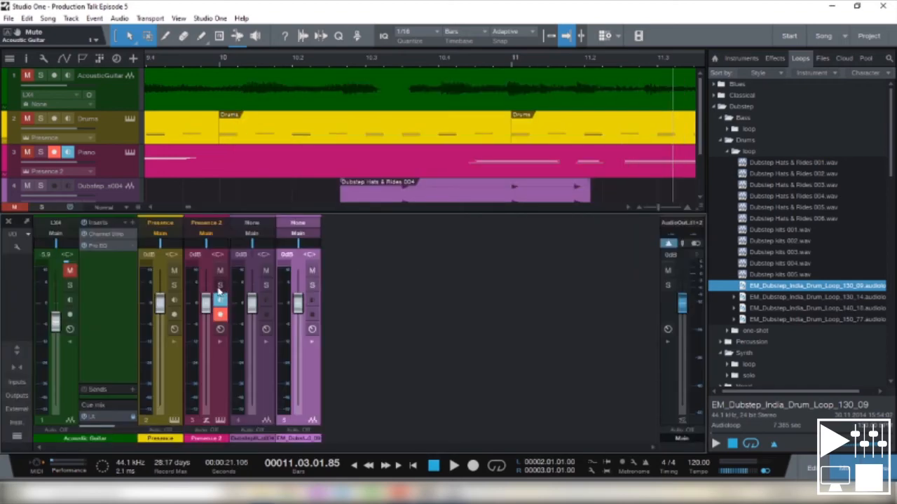
- Show and hide the console's input and output channels, and display its External Devices and Instruments lists
{"action": "left_click", "coordinate": [17, 382]}
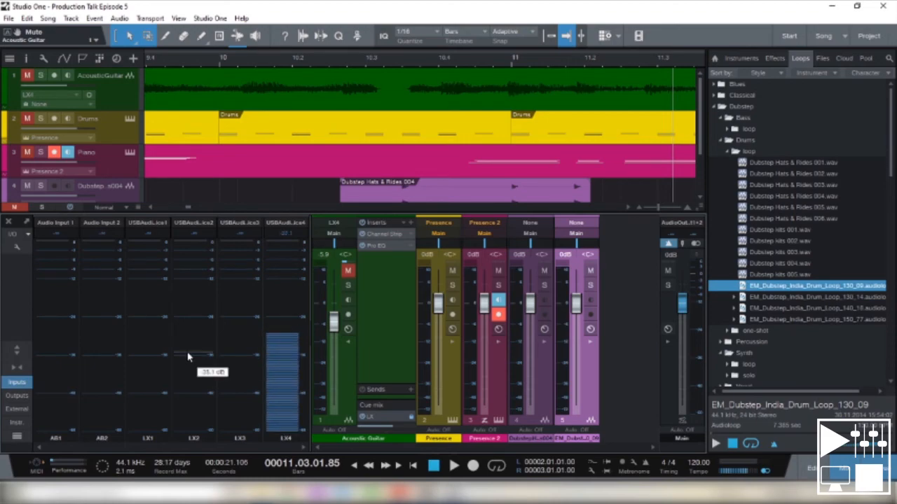
{"action": "left_click", "coordinate": [17, 384]}
{"action": "left_click", "coordinate": [17, 396]}
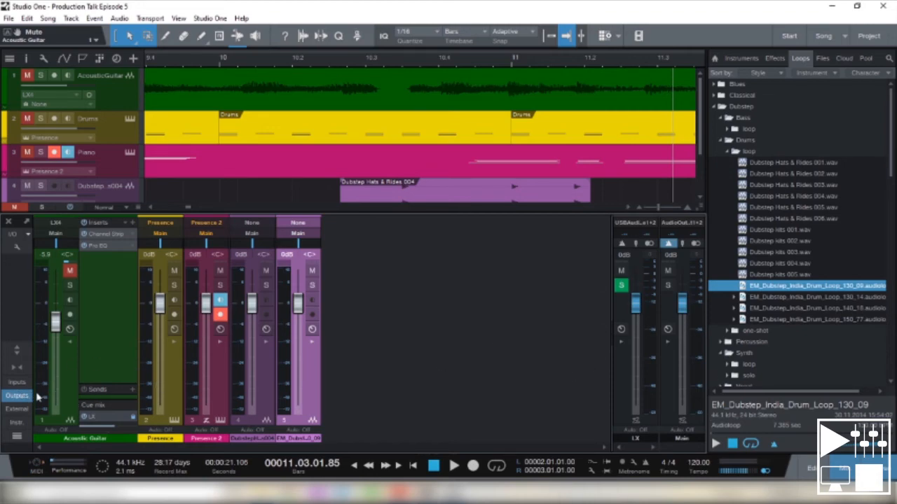
{"action": "left_click", "coordinate": [17, 396]}
{"action": "left_click", "coordinate": [17, 409]}
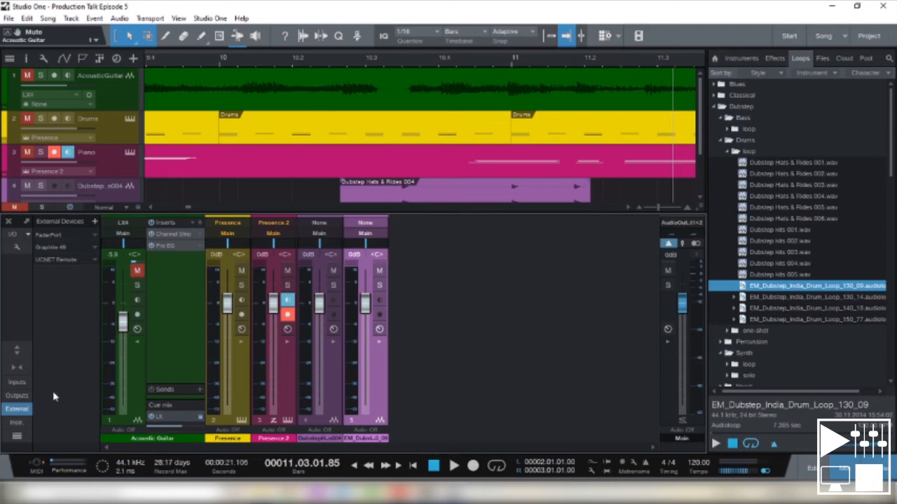
{"action": "left_click", "coordinate": [17, 423]}
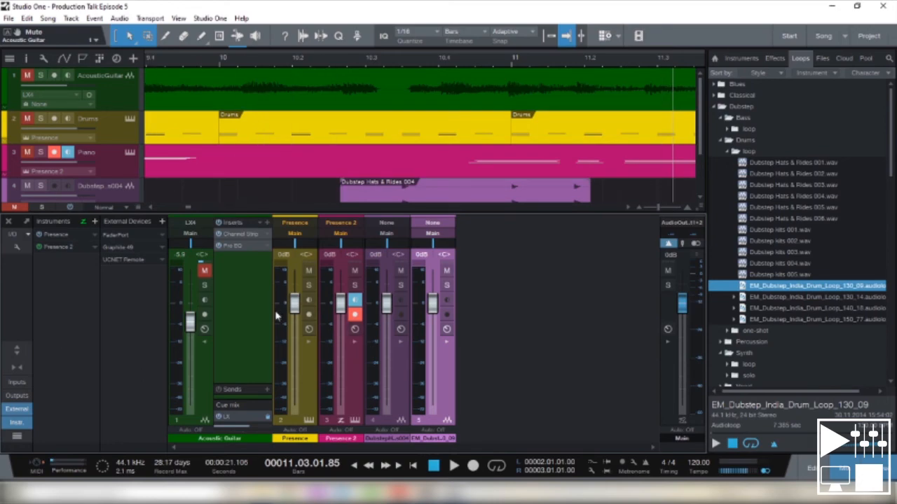
- Detach the console, maximize and restore its window, and dock and hide it again
{"action": "left_click", "coordinate": [27, 221]}
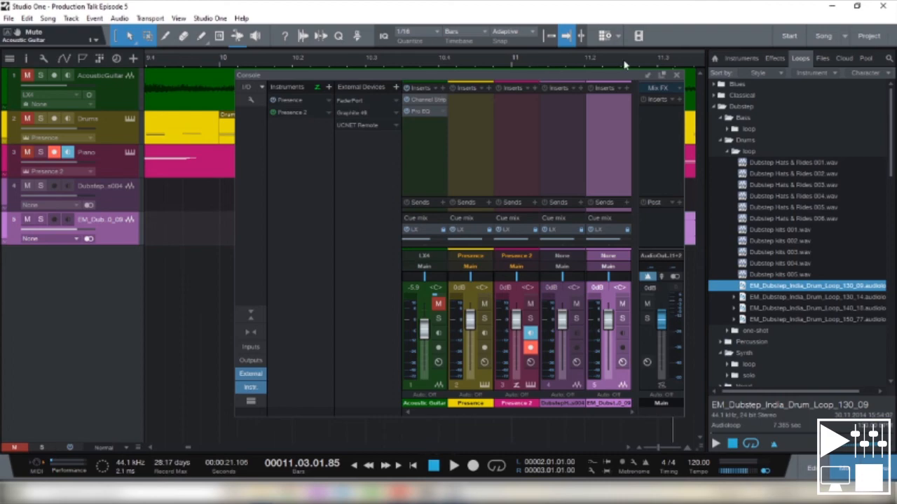
{"action": "left_click", "coordinate": [661, 74]}
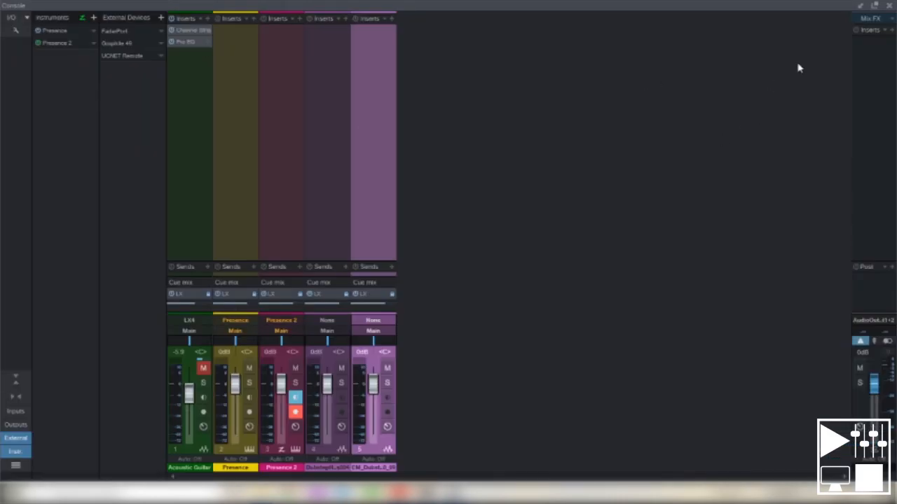
{"action": "left_click", "coordinate": [873, 7]}
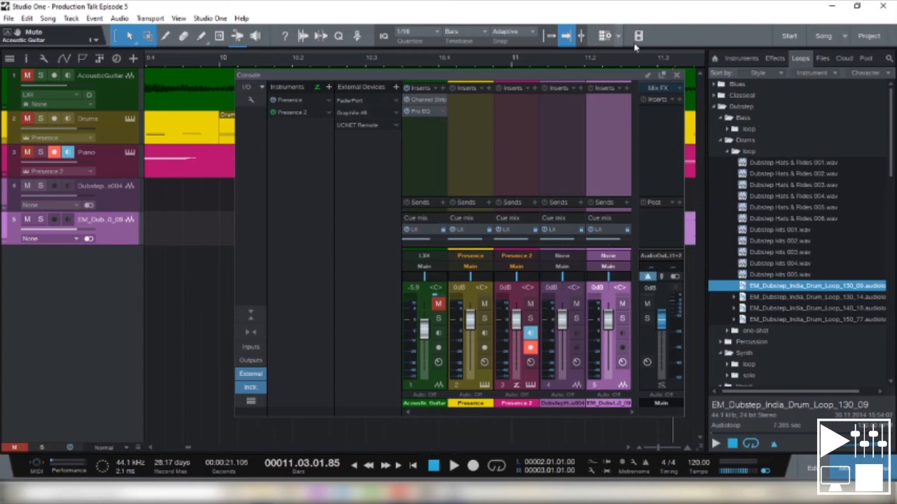
{"action": "left_click", "coordinate": [650, 73]}
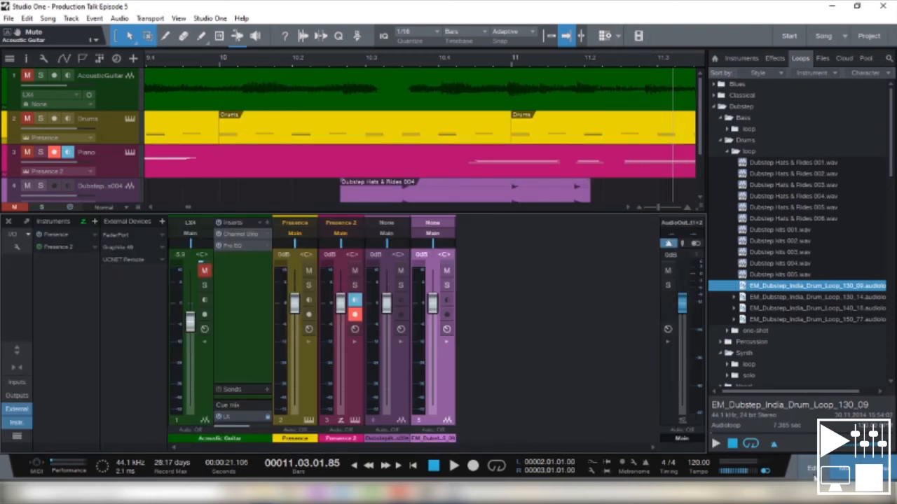
{"action": "left_click", "coordinate": [812, 474]}
{"action": "left_click", "coordinate": [812, 474]}
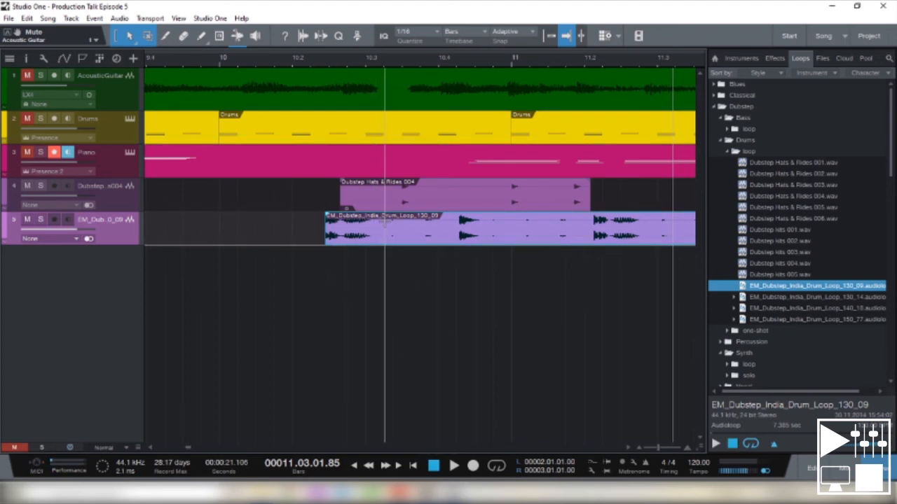
- Examine the event options for EM_Dubstep_India_Drum_Loop_130_09 and the Acoustic Guitar recording, dismissing both without choosing any
{"action": "right_click", "coordinate": [384, 225]}
{"action": "right_click", "coordinate": [371, 231]}
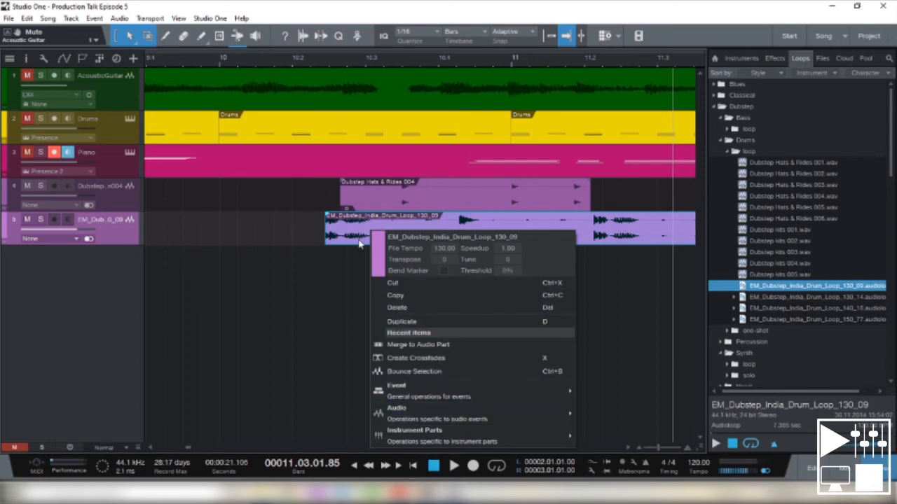
{"action": "key", "text": "Escape"}
{"action": "right_click", "coordinate": [299, 99]}
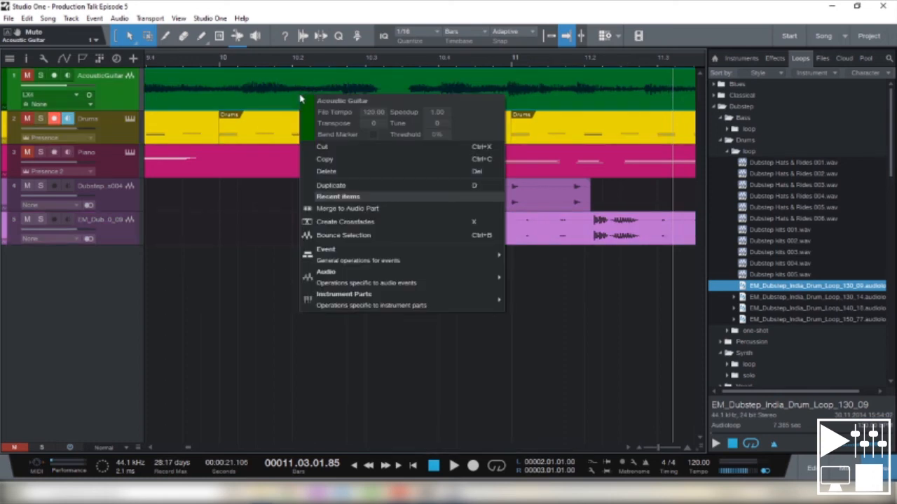
{"action": "left_click", "coordinate": [231, 214]}
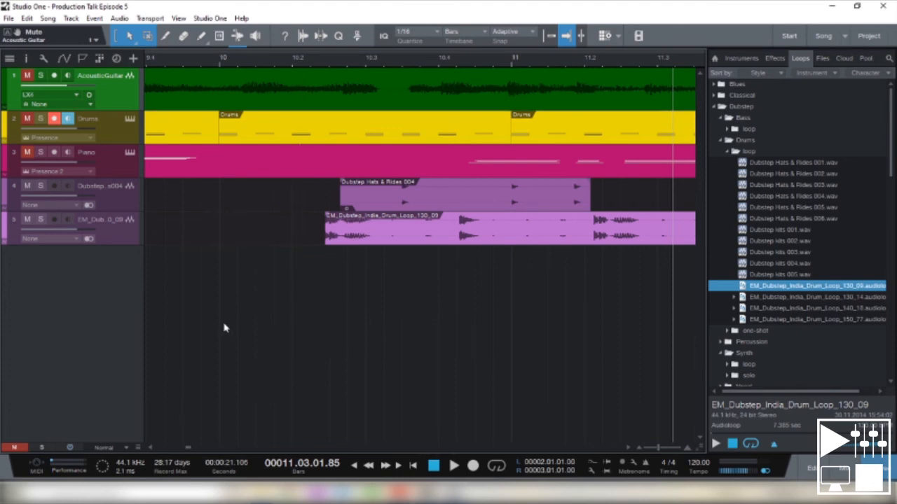